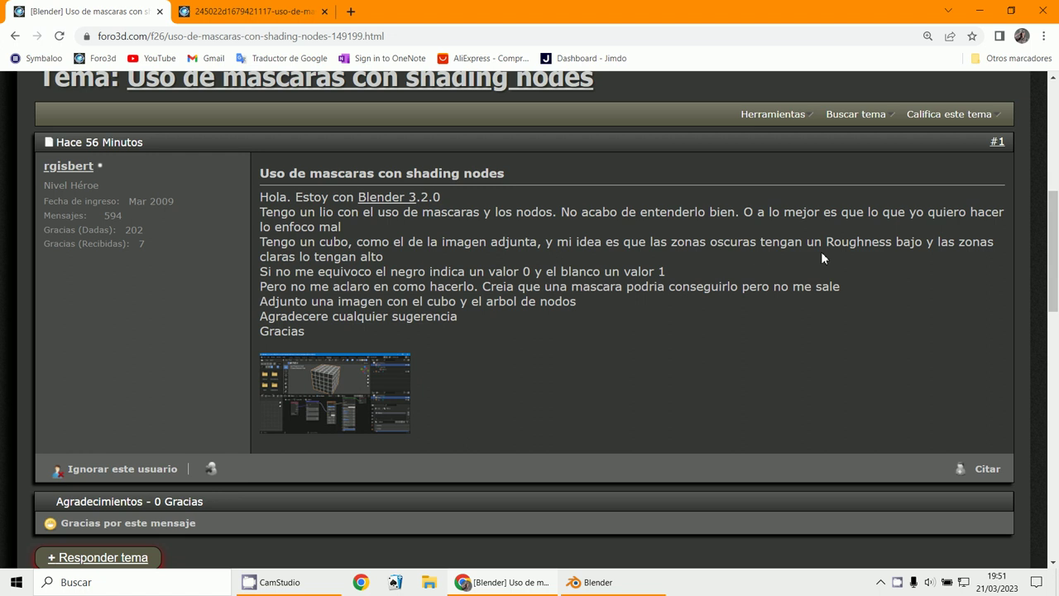
Switch to Blender, turn the Timeline area into a Shader Editor and enlarge it.
left_click(979, 11)
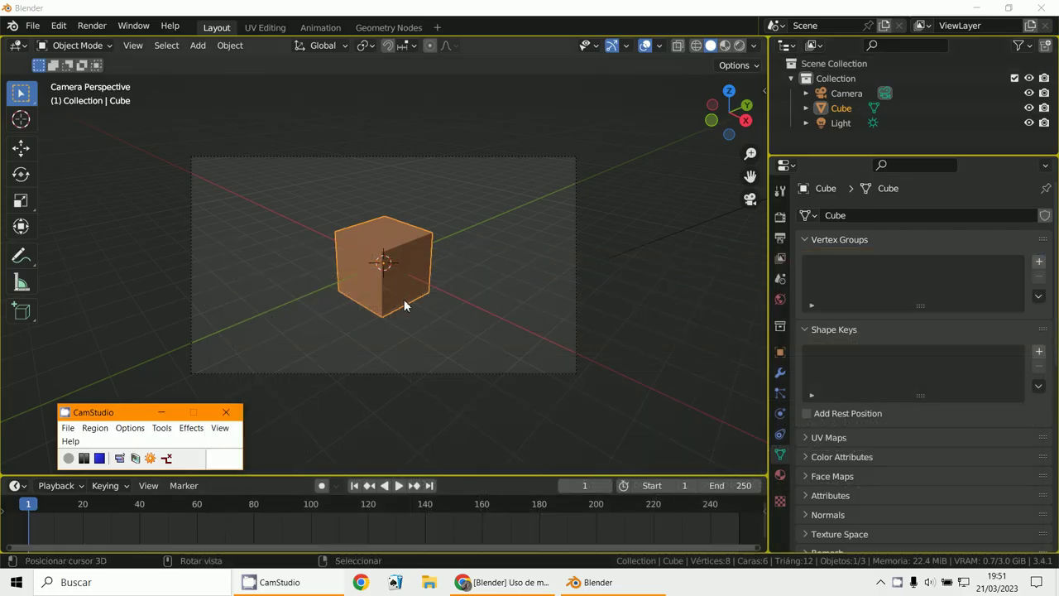
left_click_drag(452, 476, 481, 333)
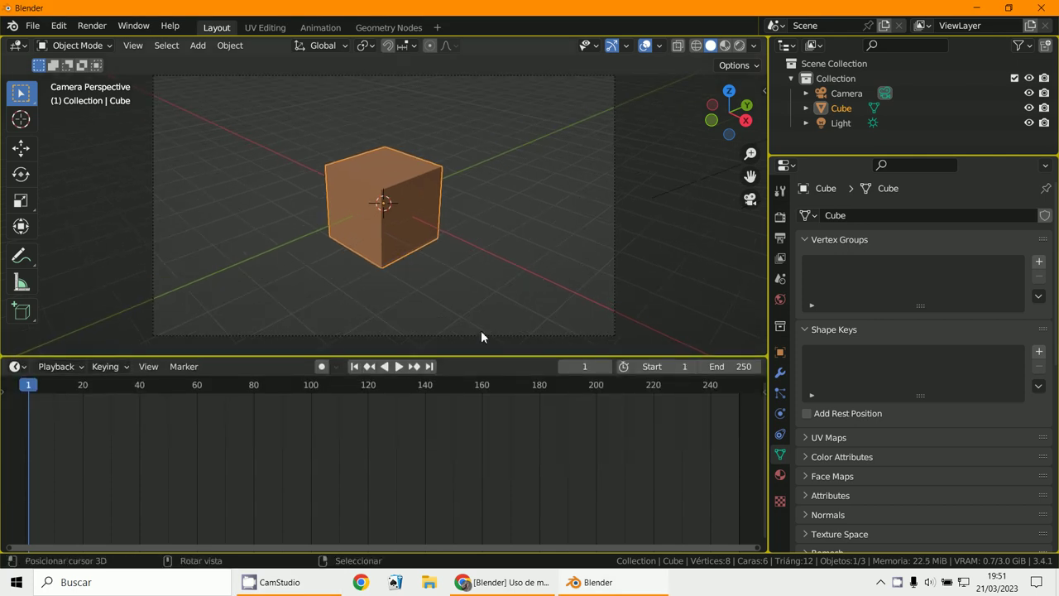
left_click(10, 369)
left_click(51, 504)
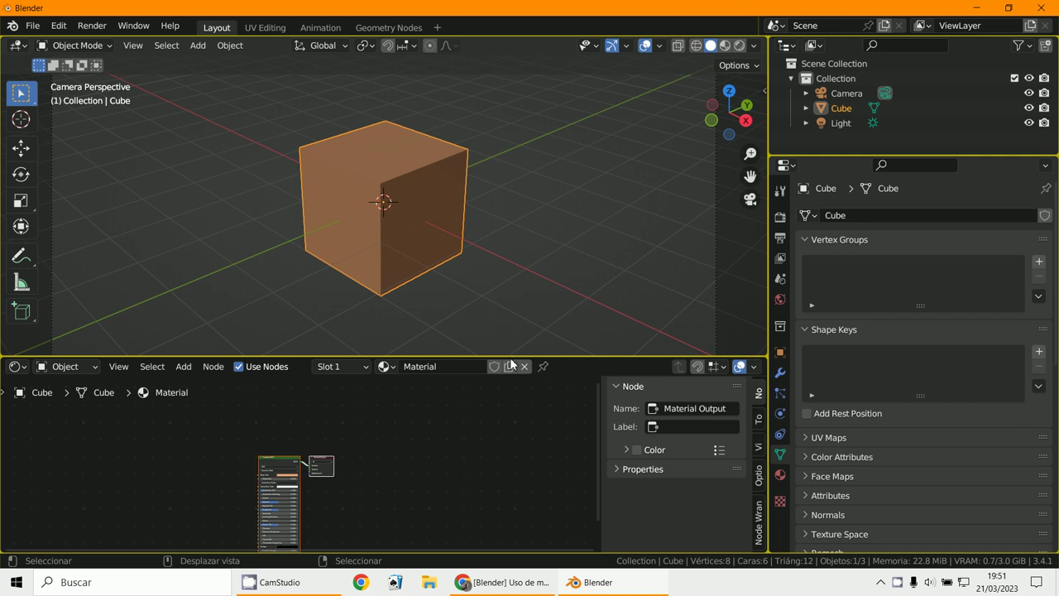
left_click_drag(508, 356, 488, 226)
scroll(429, 367, "up", 2)
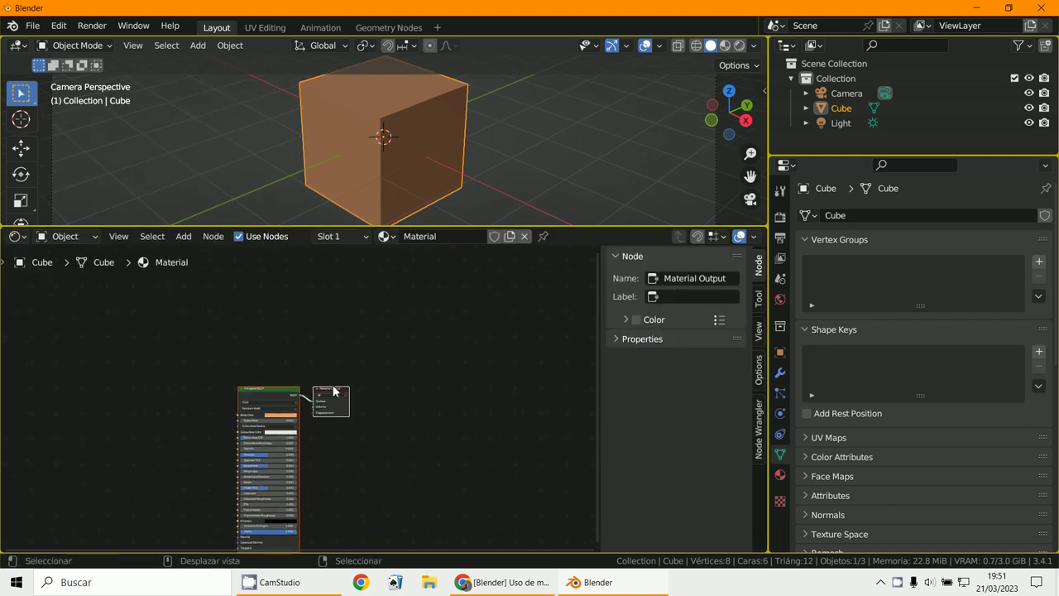
Duplicate the Principled BSDF node and move the Material Output farther away to make room between them.
left_click_drag(333, 391, 468, 380)
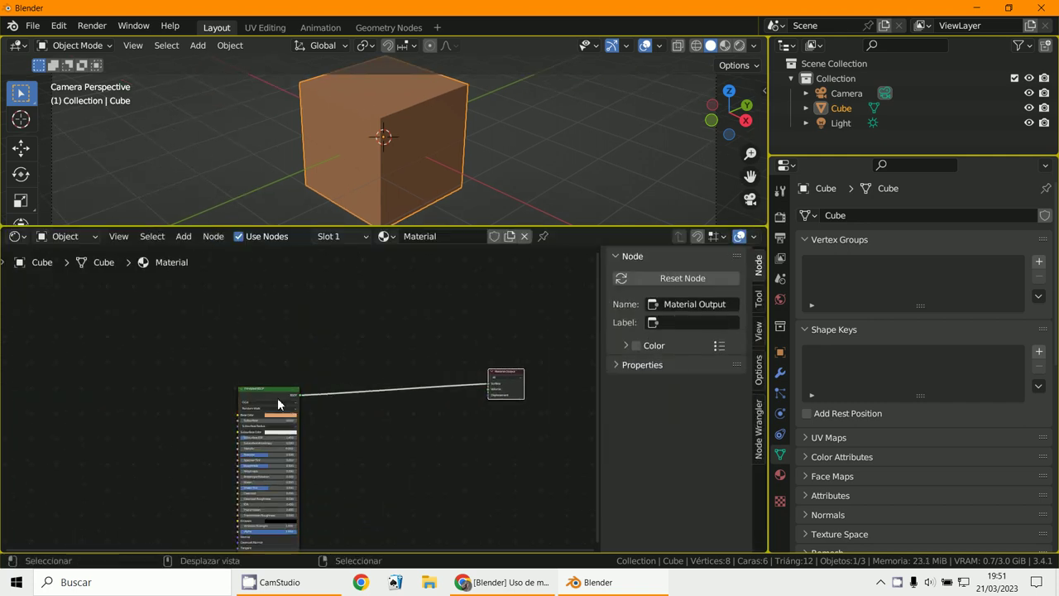
left_click_drag(277, 398, 309, 385)
key("shift+d")
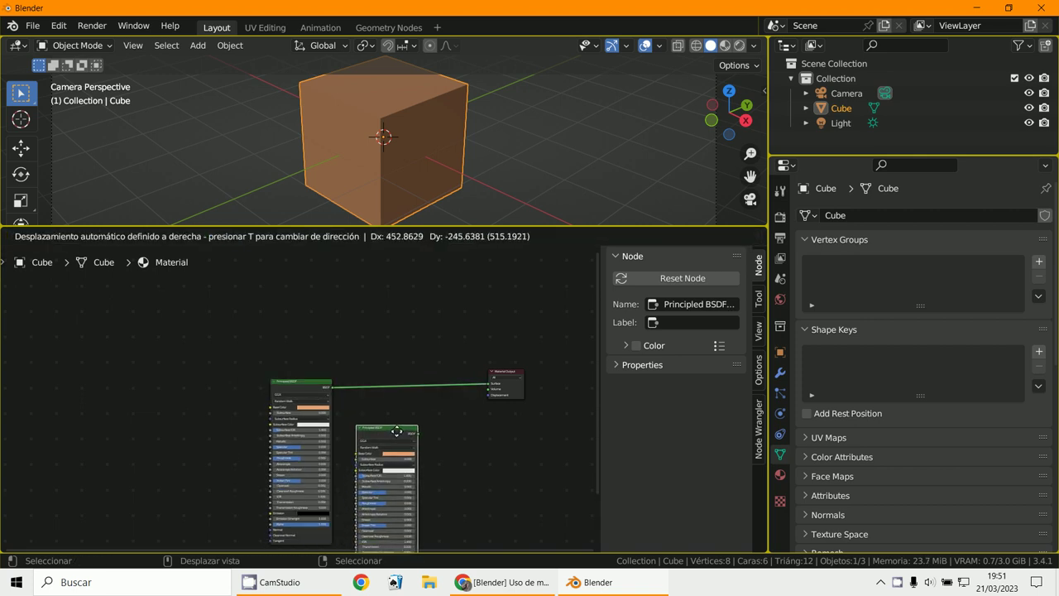
left_click(397, 431)
left_click_drag(512, 374, 542, 367)
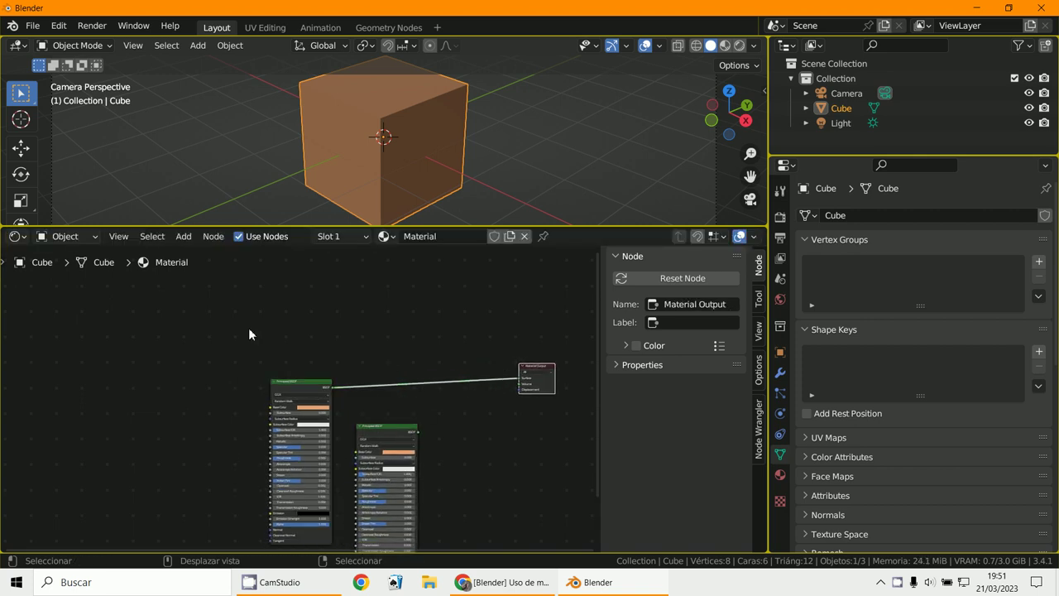
Insert a Mix Shader before the Material Output and connect the duplicated Principled BSDF to its second Shader input.
left_click(183, 237)
mouse_move(205, 306)
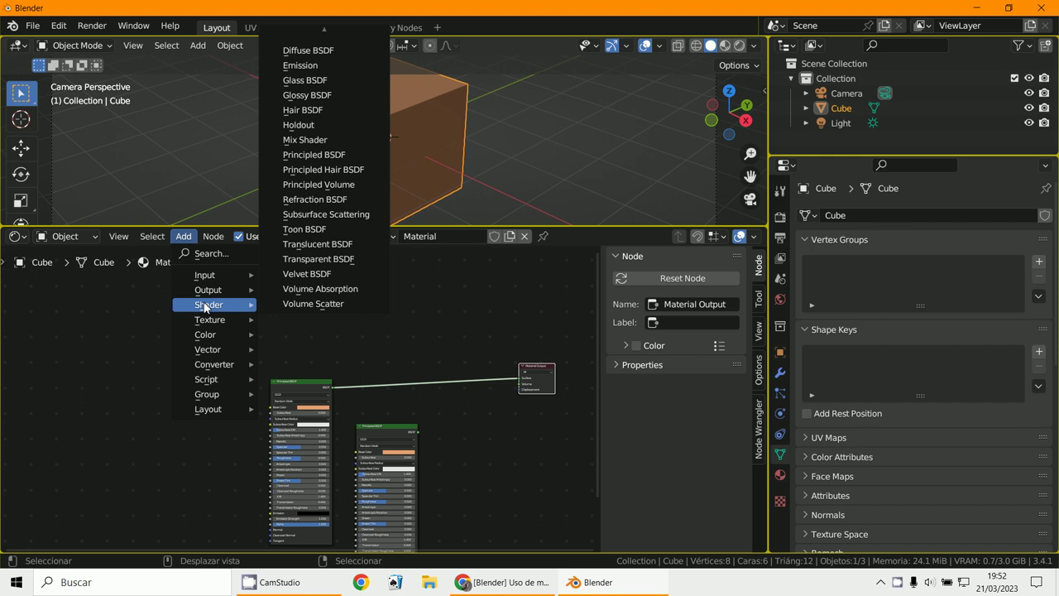
left_click(305, 140)
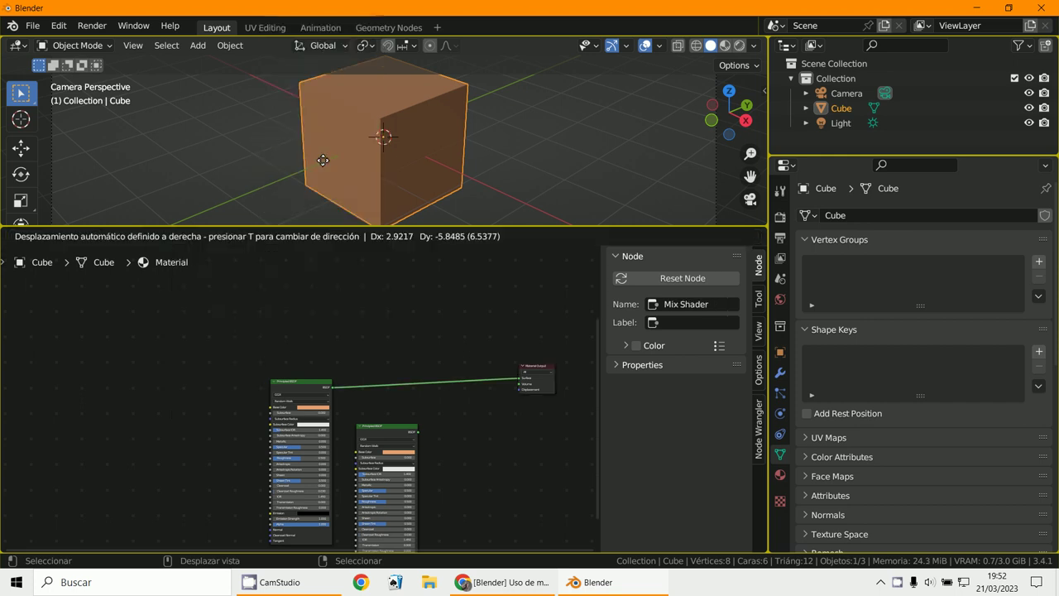
left_click(450, 359)
scroll(467, 446, "up", 2)
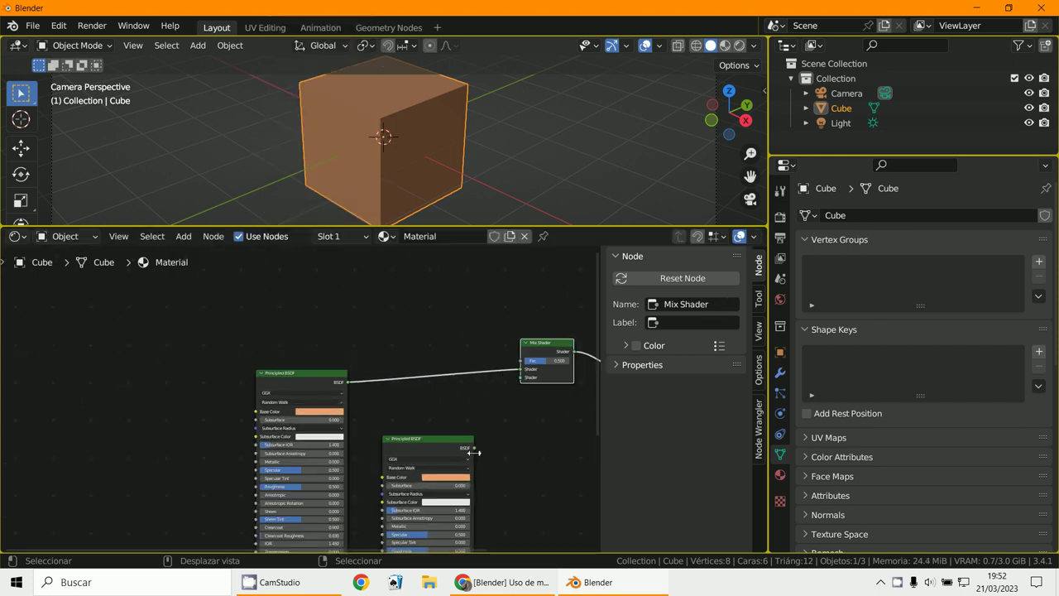
left_click_drag(474, 448, 523, 376)
Set the original Principled BSDF to Specular 0 and Roughness 1, and the duplicate to Specular 1 and Roughness 0.
scroll(302, 488, "up", 2)
left_click_drag(298, 491, 192, 490)
middle_click_drag(526, 510, 390, 468)
left_click_drag(362, 484, 319, 487)
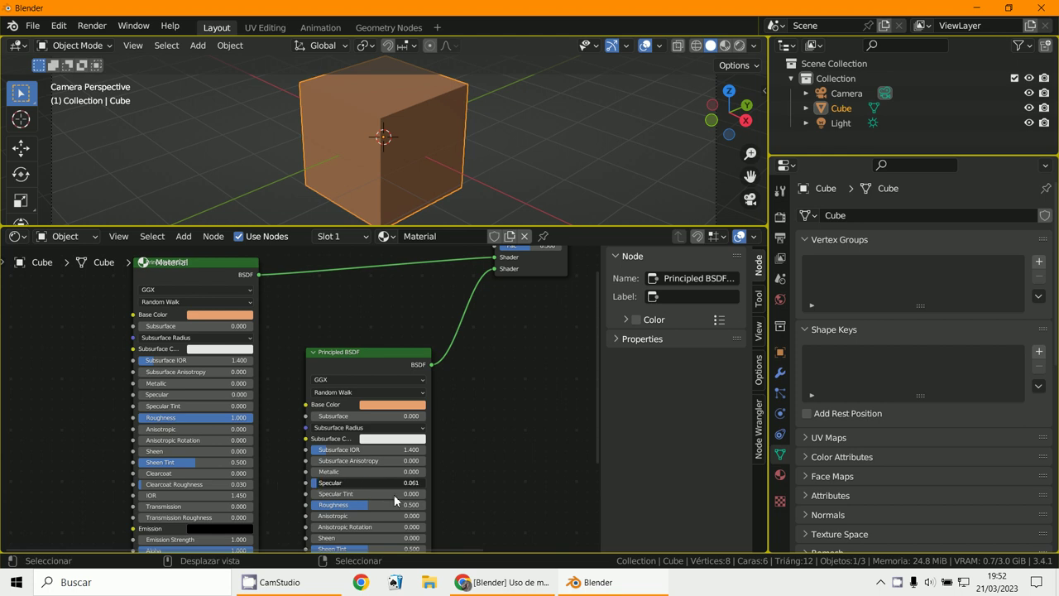
left_click_drag(394, 494, 248, 509)
scroll(535, 447, "down", 5)
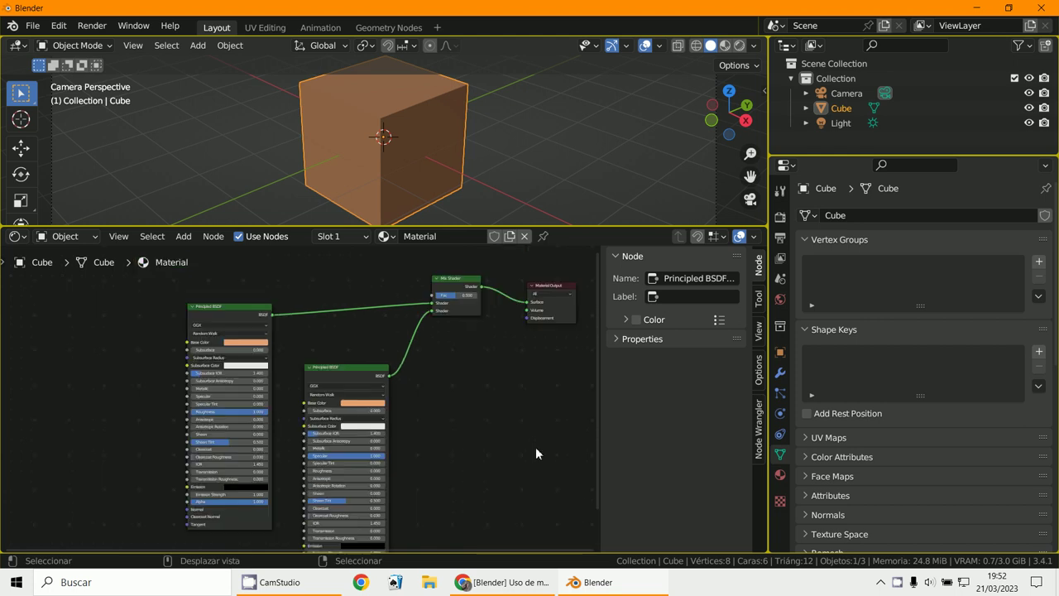
Add a Brick Texture node before the Principled BSDF shaders and set its Offset to 1.
scroll(293, 392, "down", 1)
left_click(188, 235)
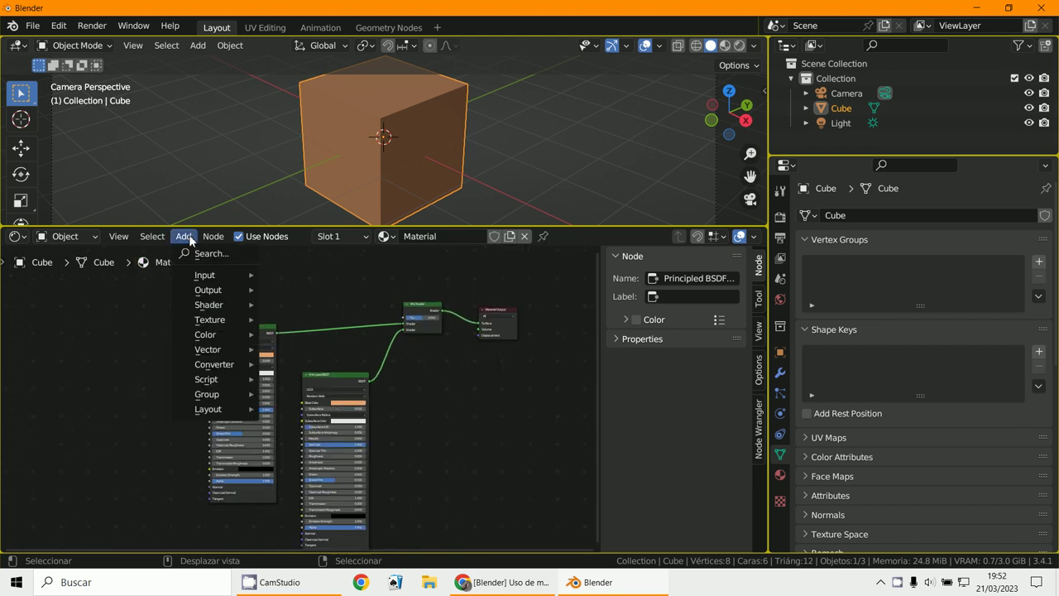
mouse_move(201, 322)
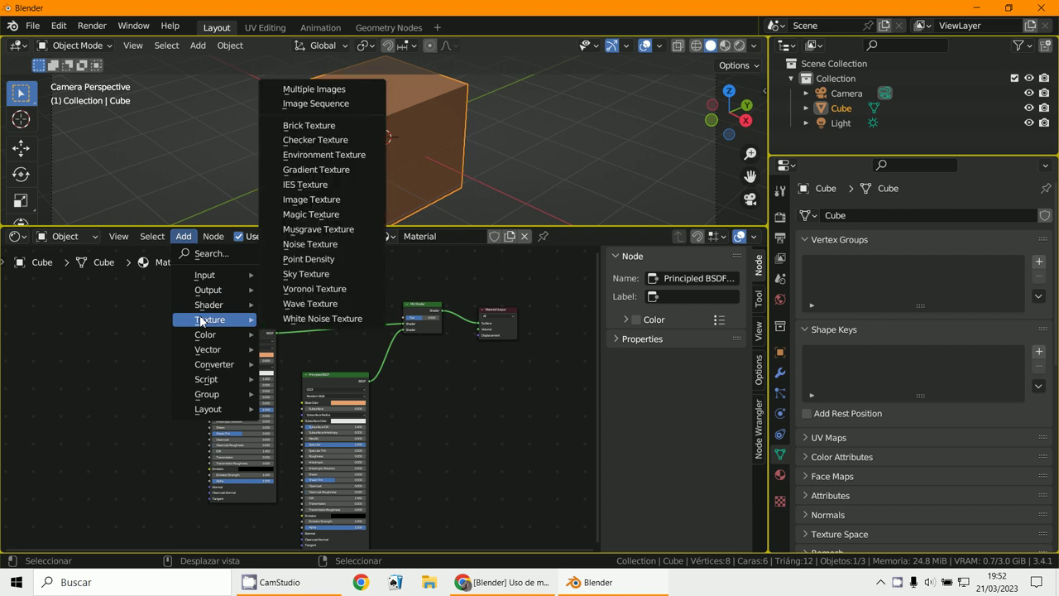
left_click(334, 132)
left_click(80, 336)
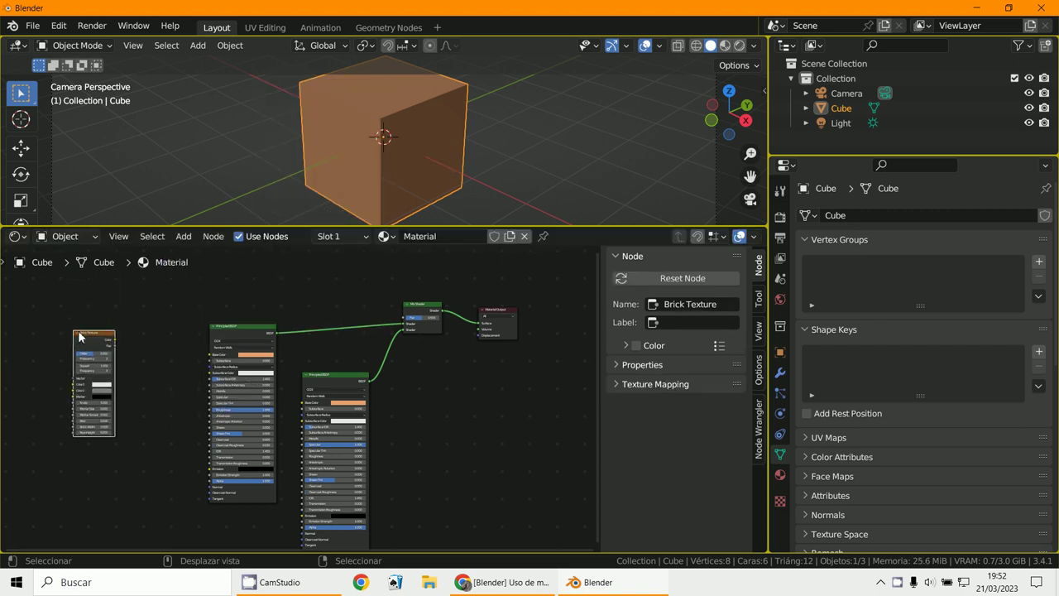
scroll(83, 352, "up", 4)
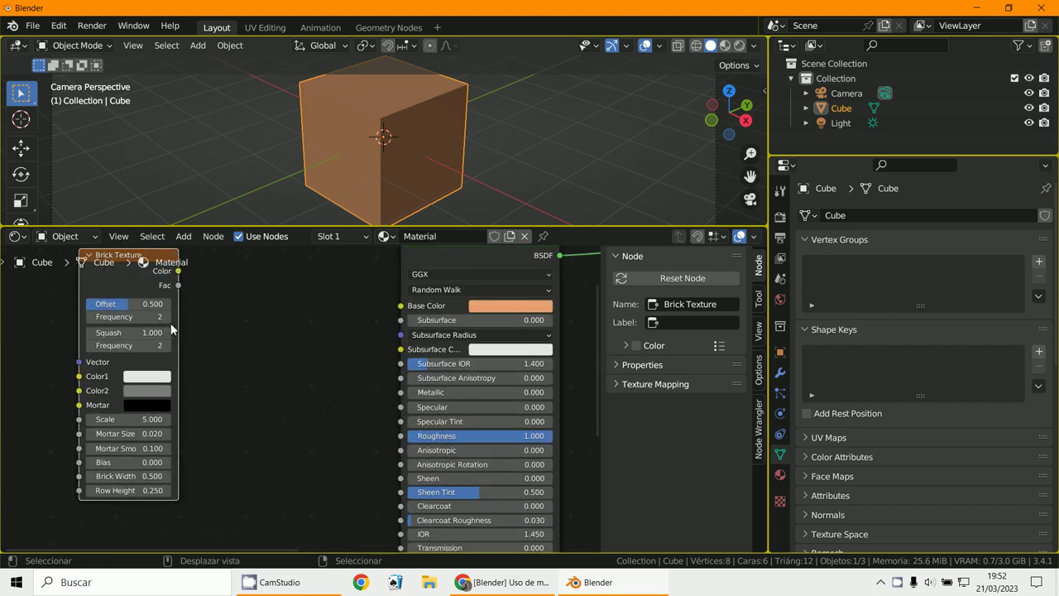
scroll(188, 366, "down", 2)
double_click(147, 392)
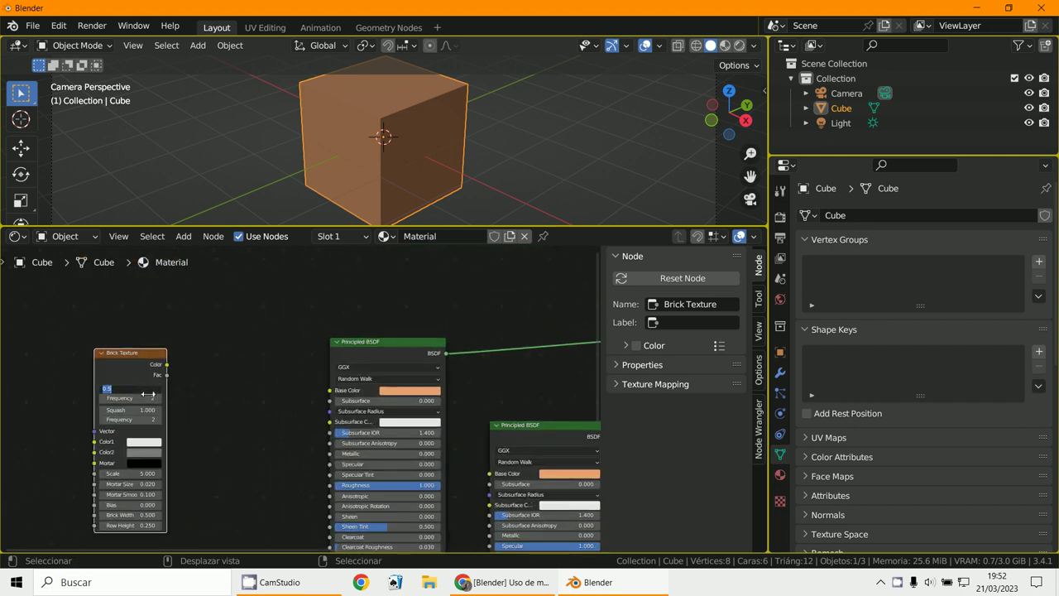
key("Return")
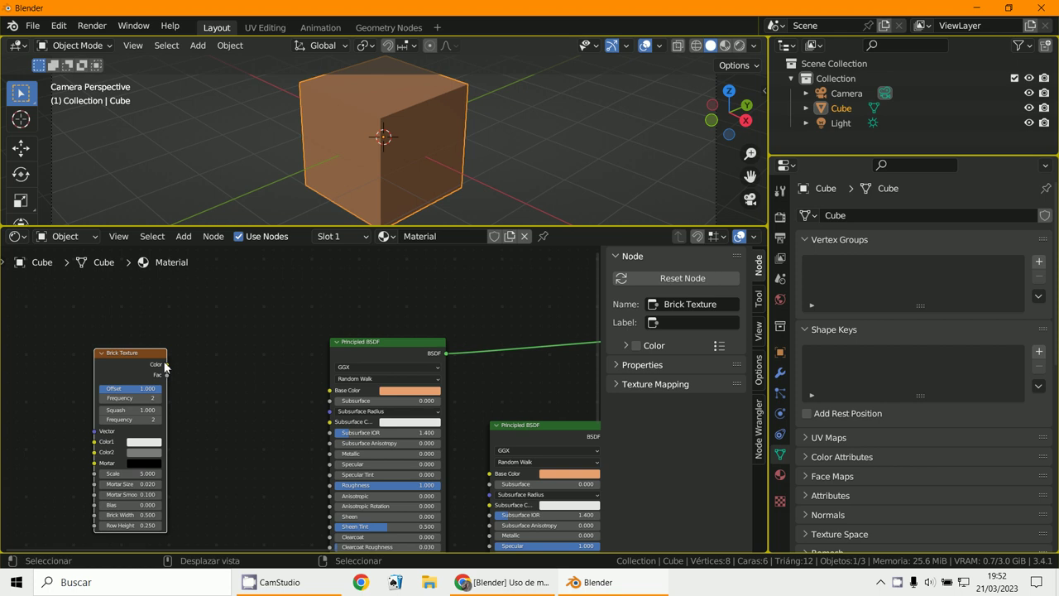
left_click_drag(154, 355, 245, 290)
Connect the Brick Texture's Fac output to the Mix Shader's Fac input and hide the node editor's sidebar.
scroll(278, 314, "down", 2)
middle_click_drag(330, 349, 264, 390)
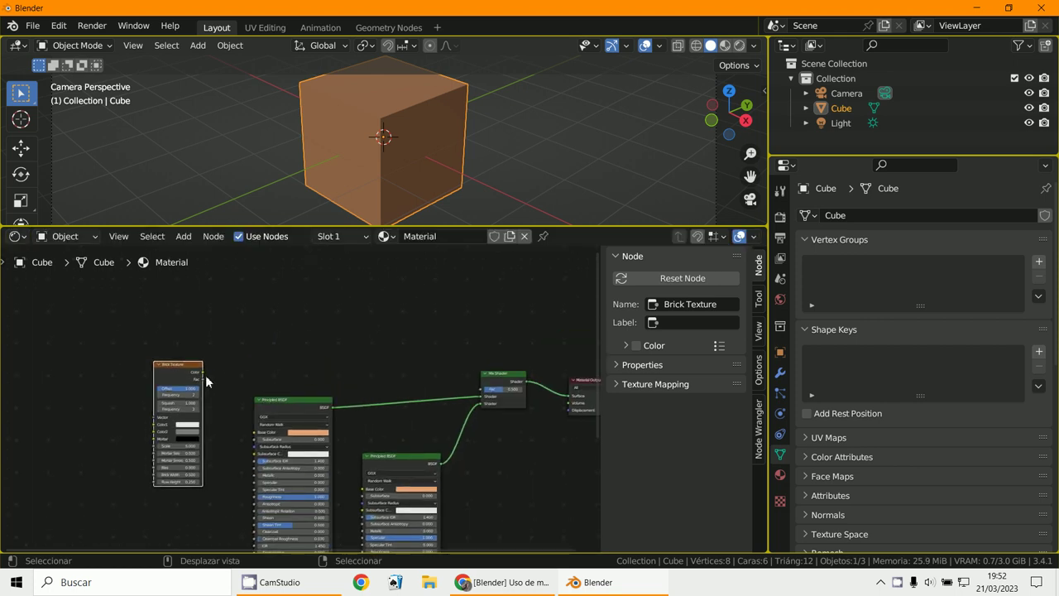
left_click_drag(206, 374, 480, 389)
key("Escape")
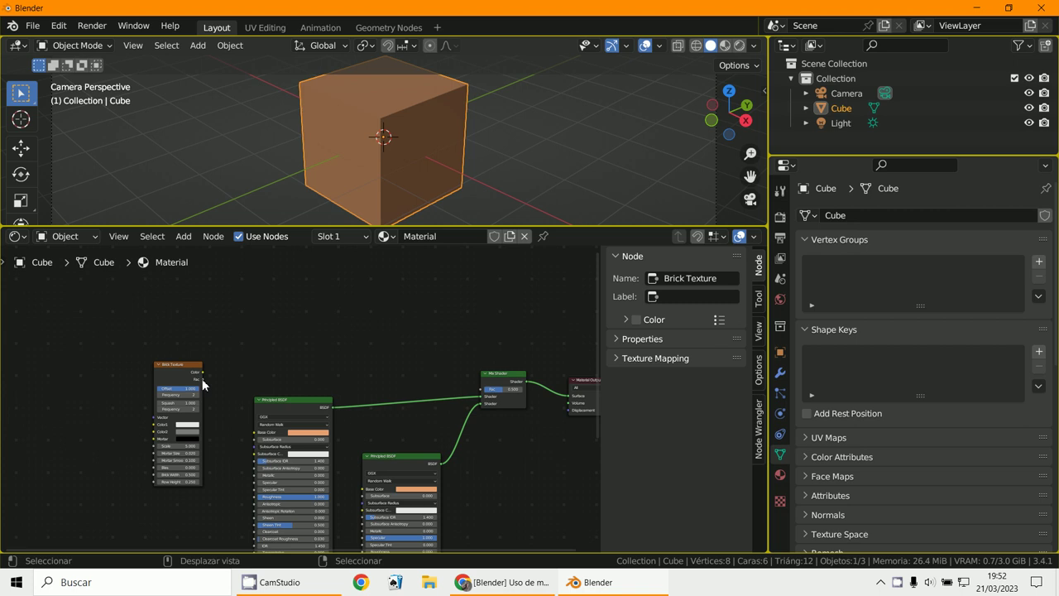
left_click_drag(204, 383, 485, 392)
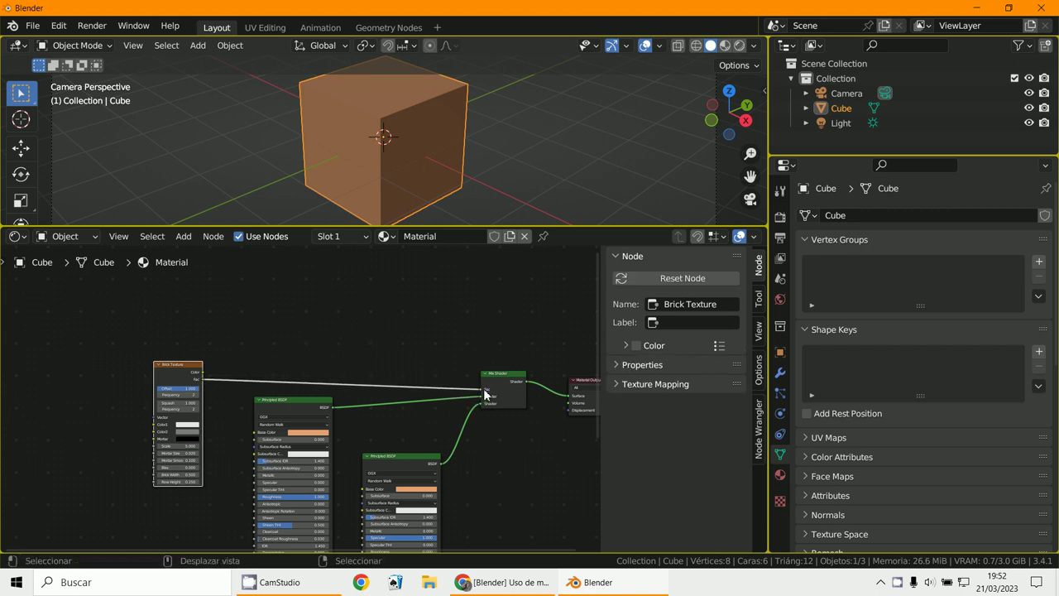
key("n")
Add a Texture Coordinate node and connect its UV output to the Brick Texture's Vector input.
scroll(491, 392, "up", 4)
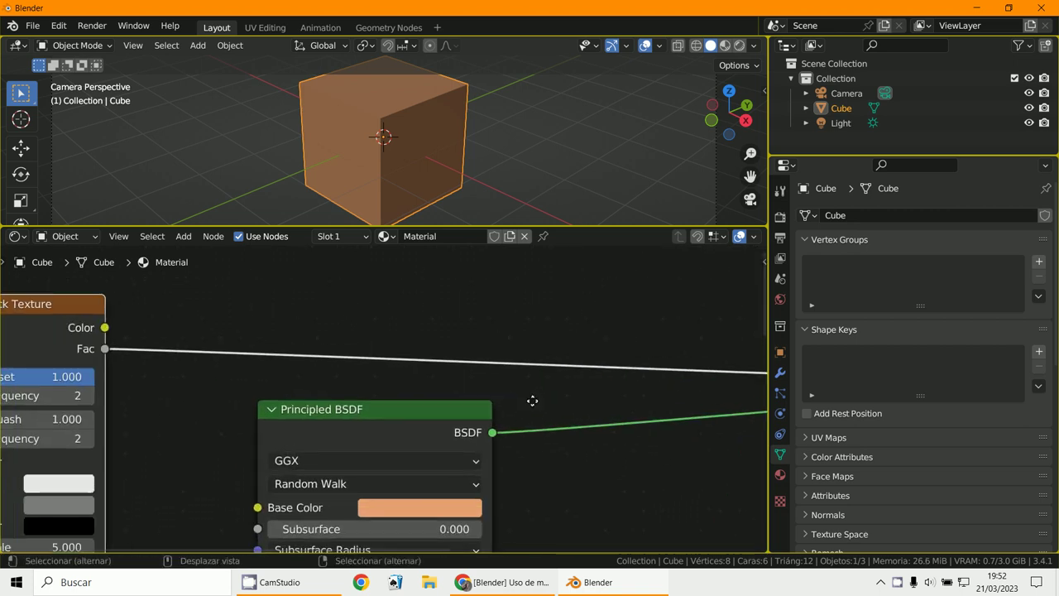
scroll(210, 338, "down", 2)
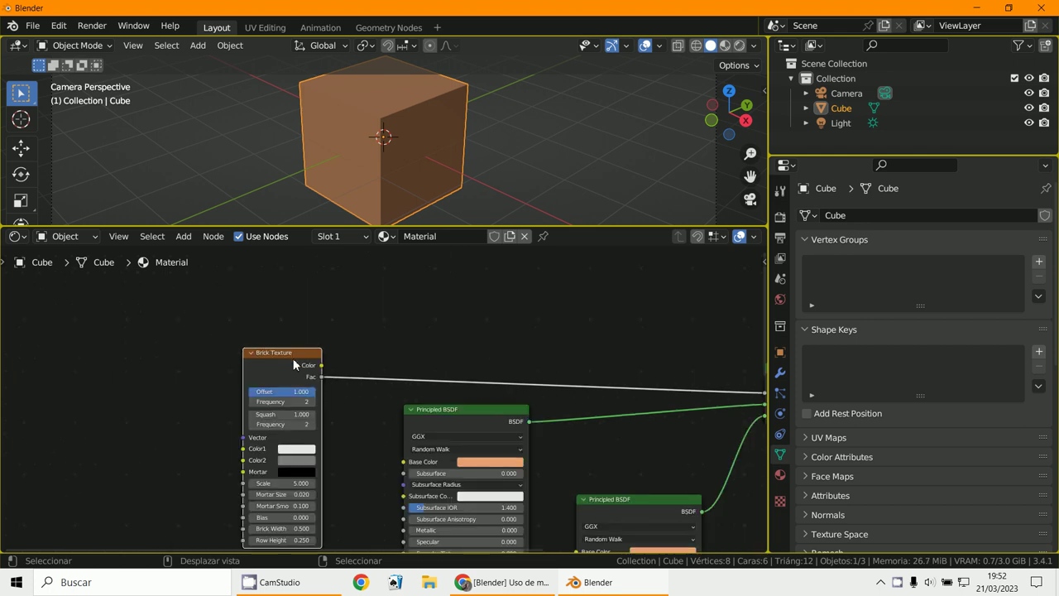
left_click(183, 235)
mouse_move(205, 275)
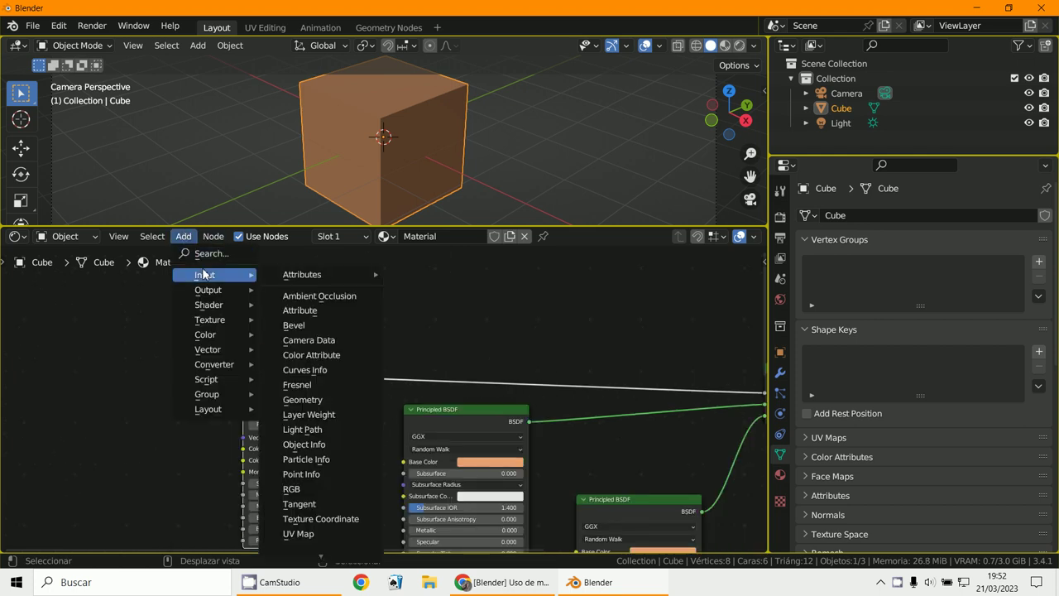
left_click(339, 518)
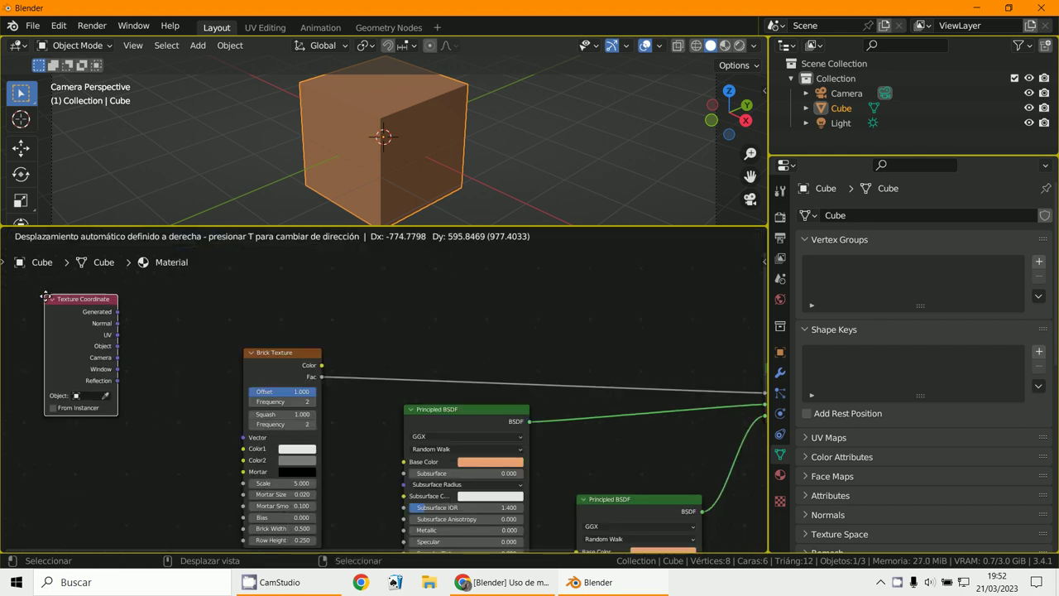
left_click(43, 330)
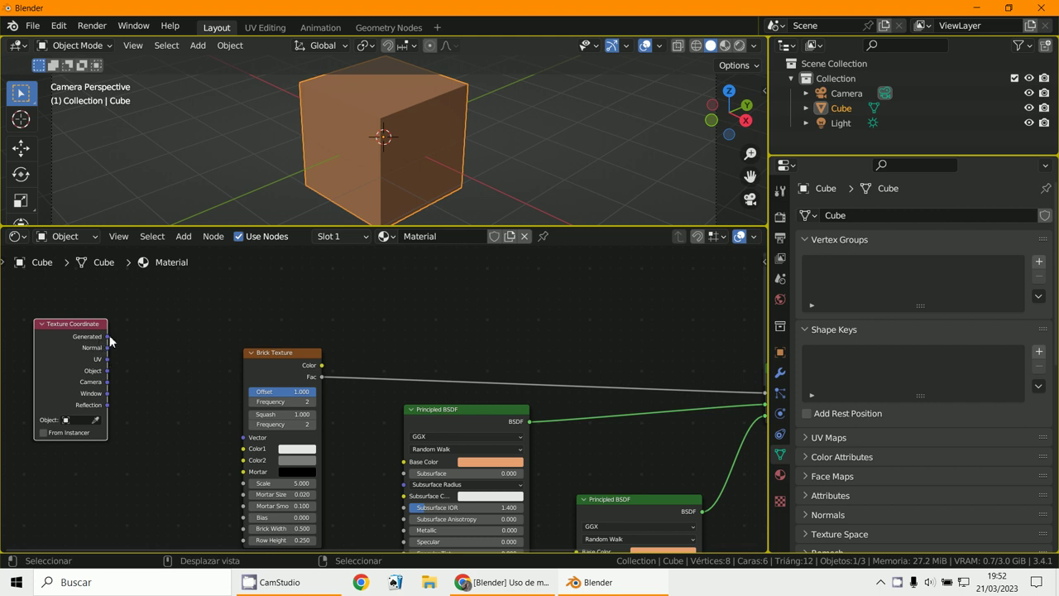
left_click_drag(109, 337, 243, 437)
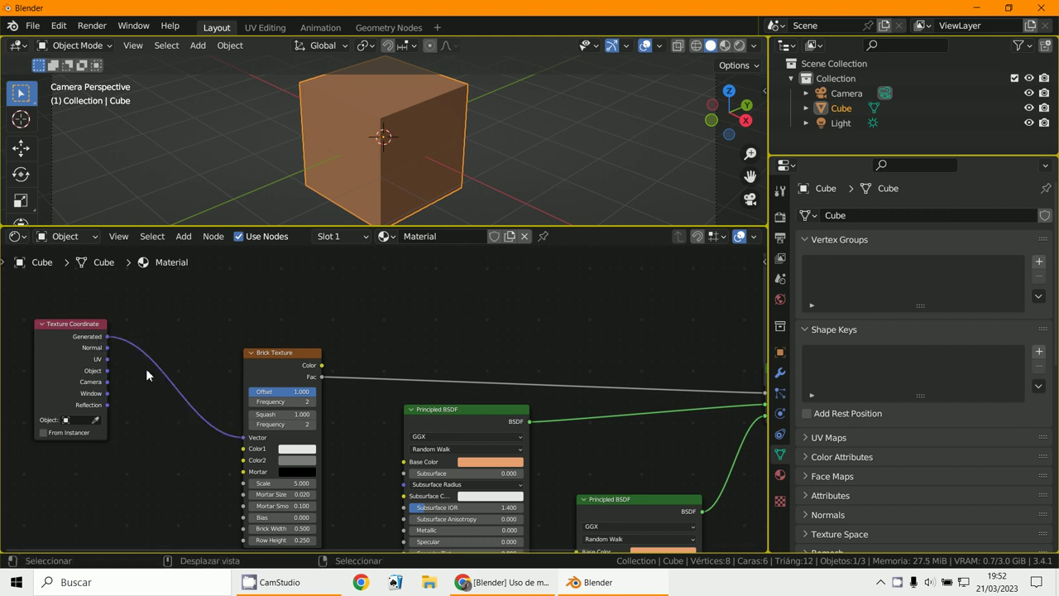
left_click(107, 367)
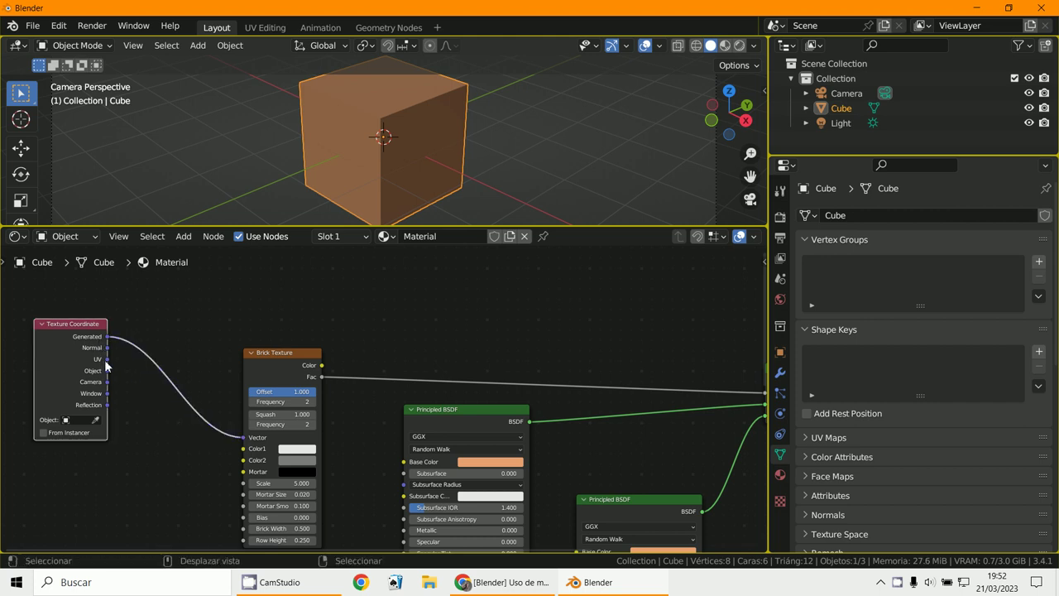
left_click_drag(107, 359, 243, 437)
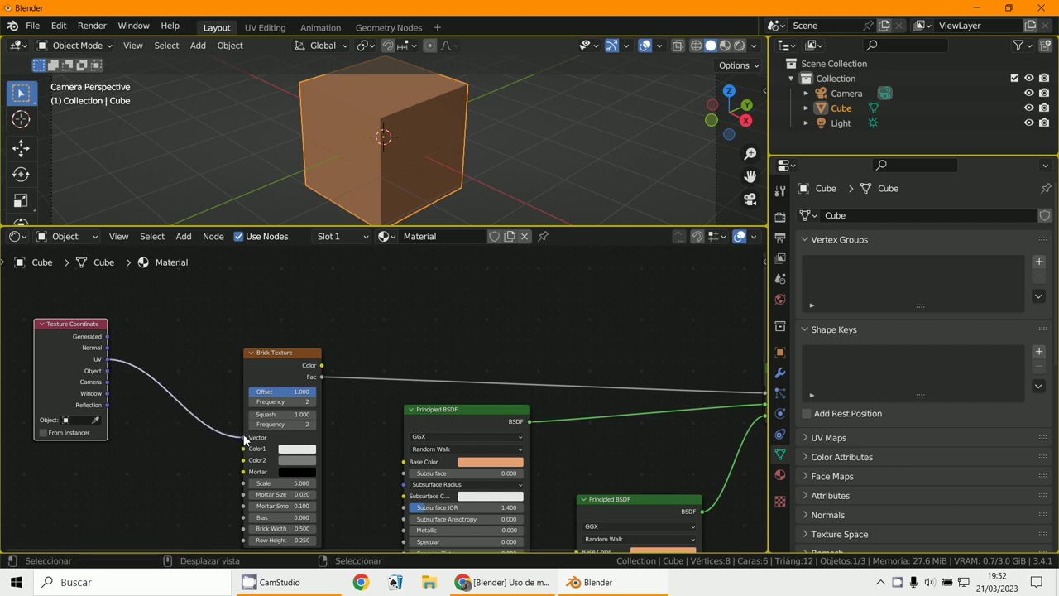
Replace the Outliner with an enlarged UV Editor and reset the cube's UV mapping in Edit Mode.
left_click(793, 48)
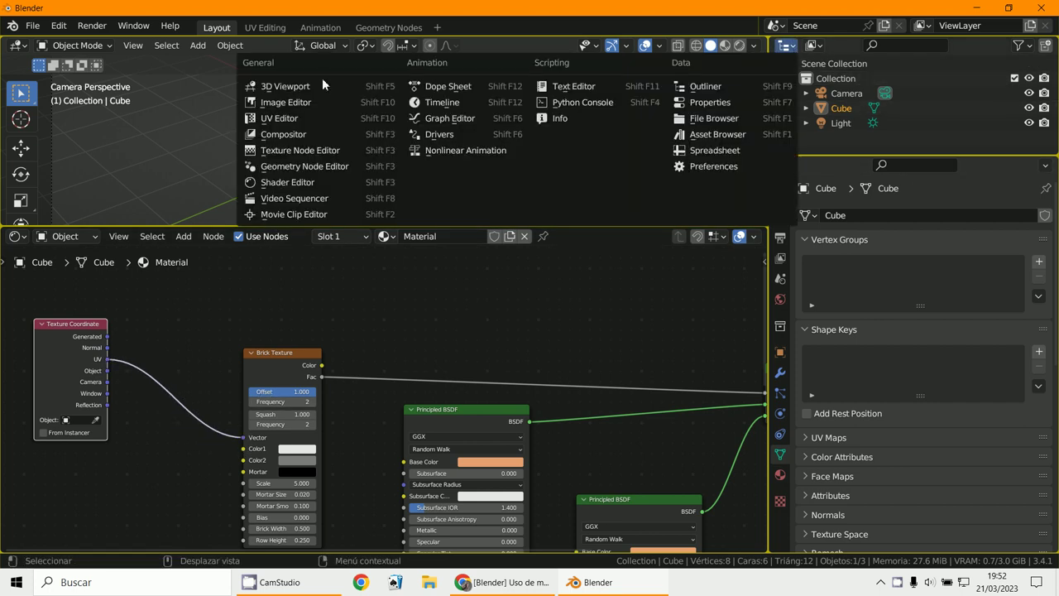
left_click(277, 118)
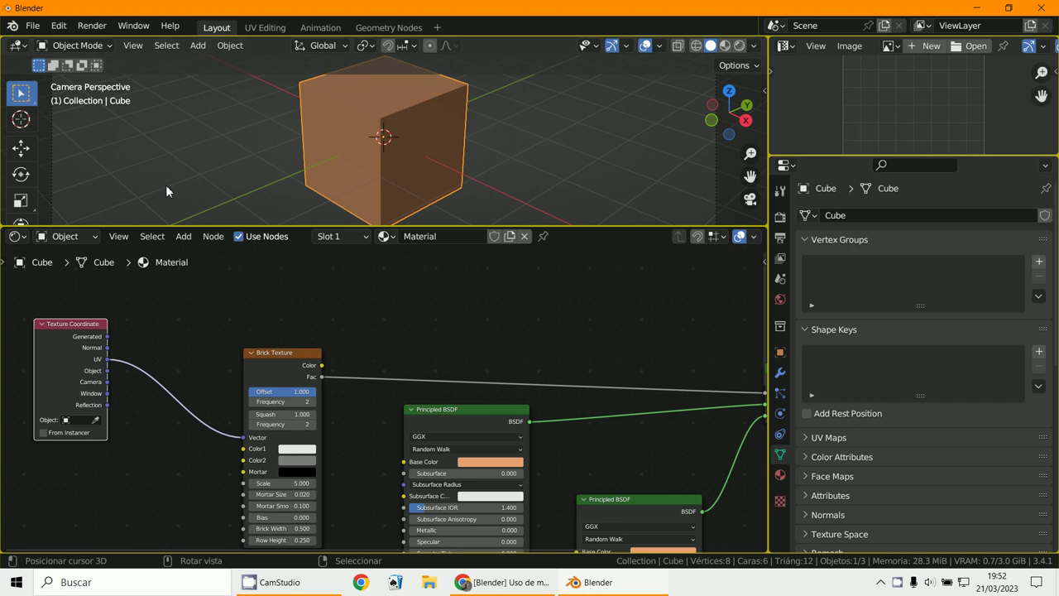
left_click(75, 47)
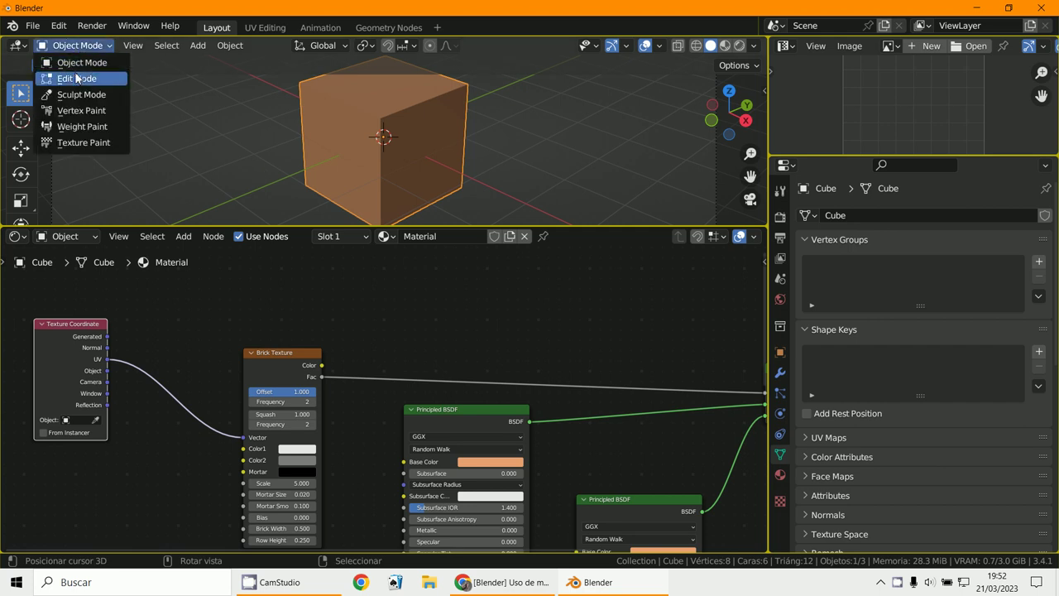
left_click(76, 79)
left_click_drag(963, 157, 997, 347)
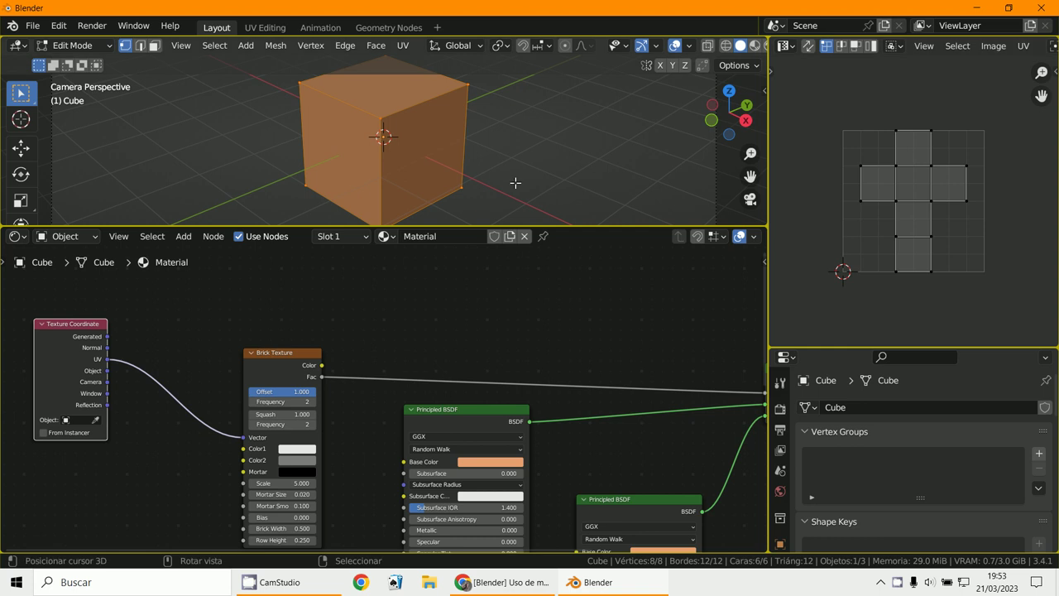
key("u")
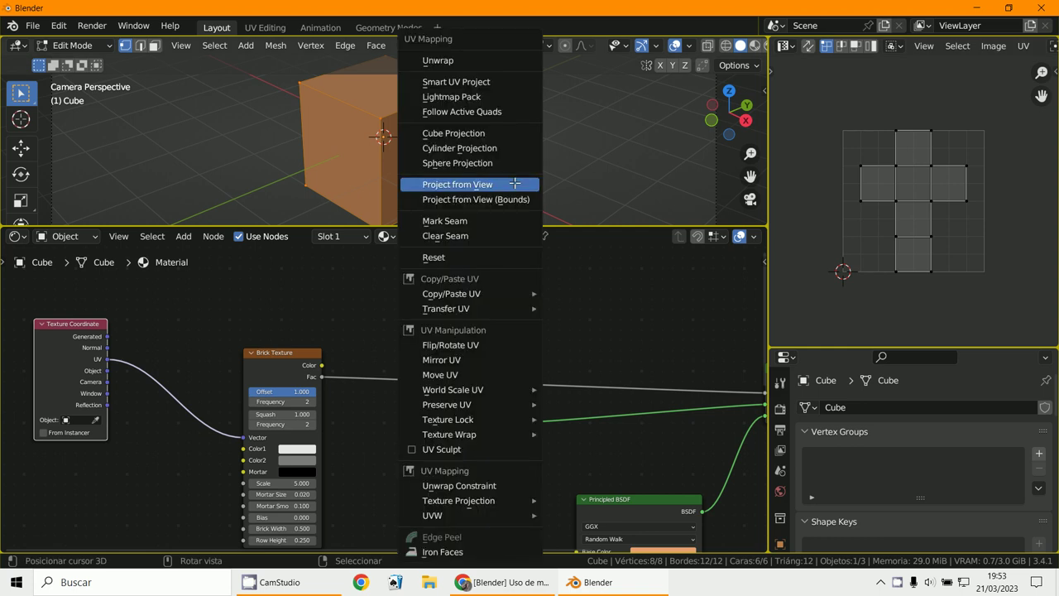
left_click(480, 255)
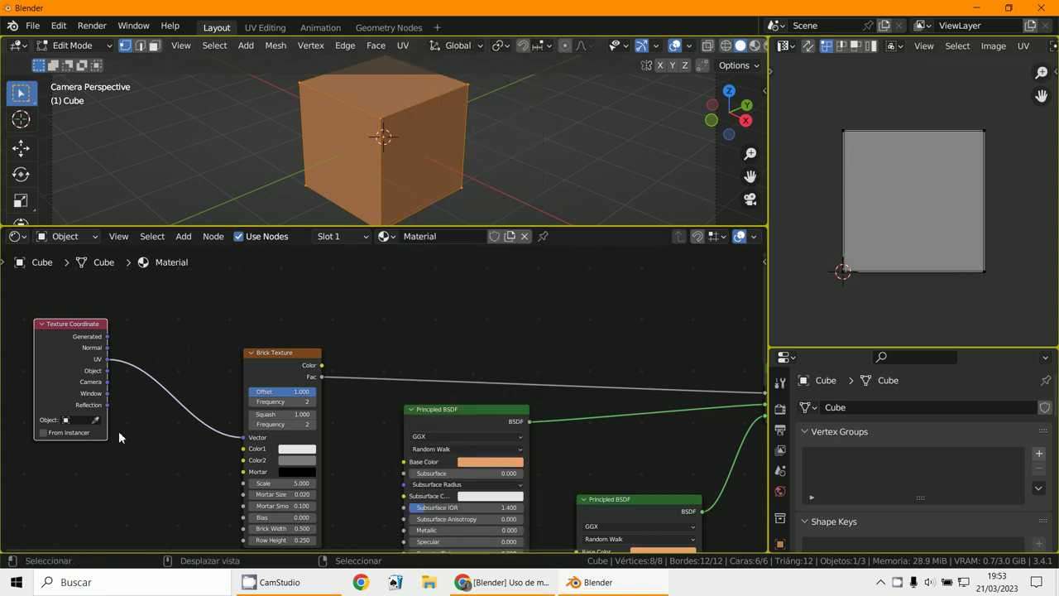
Widen the 3D viewport and node editor against the UV Editor, and switch the viewport to Rendered shading.
scroll(146, 422, "down", 1)
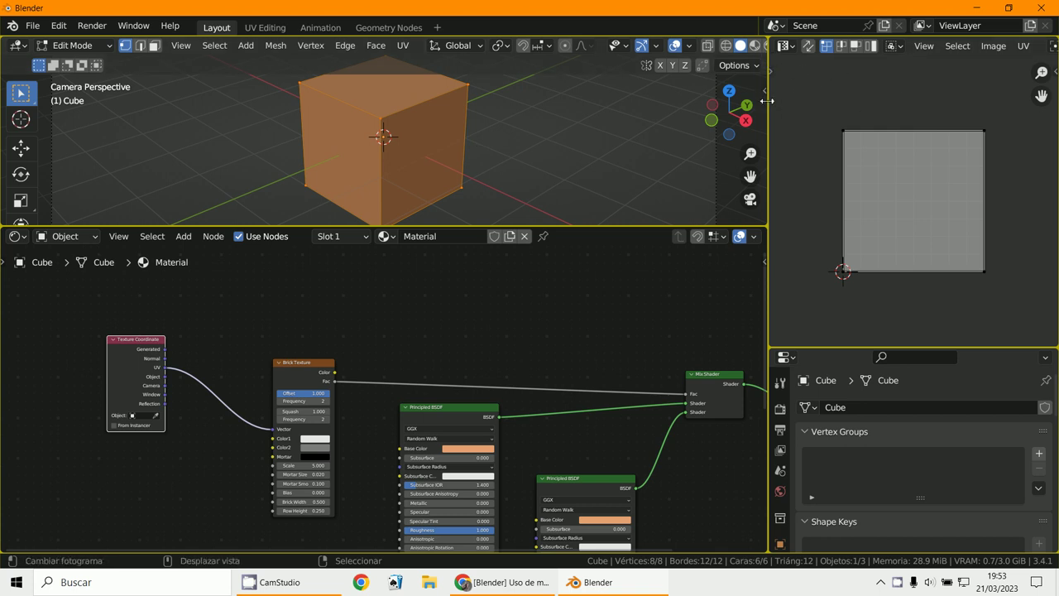
left_click_drag(768, 100, 860, 83)
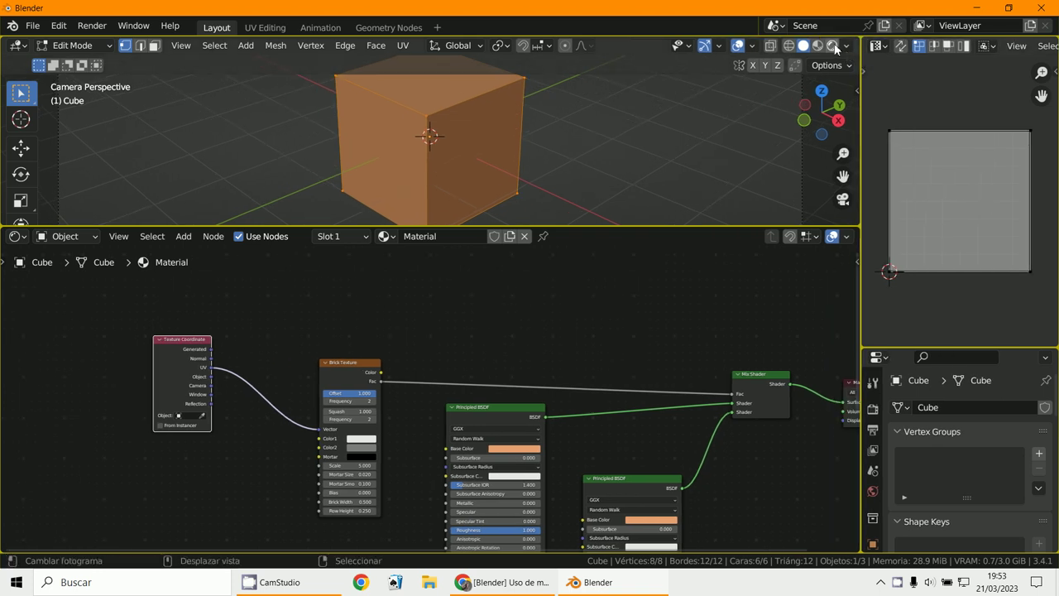
left_click(832, 45)
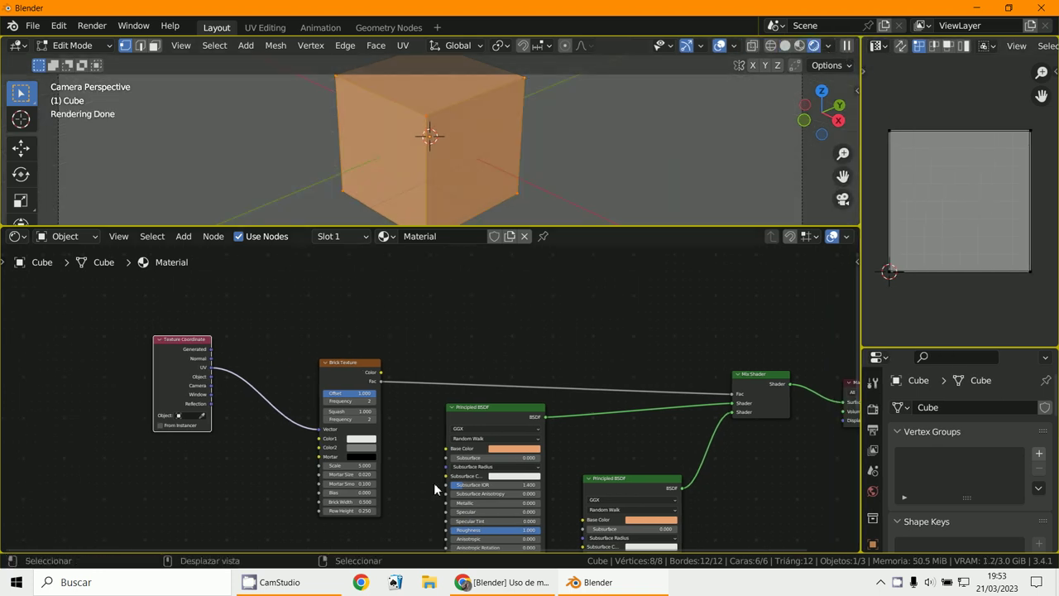
Change the Base Color of the second Principled BSDF, the one feeding the Mix Shader's second Shader input, to blue.
scroll(433, 482, "down", 1)
middle_click_drag(434, 482, 318, 425)
scroll(318, 425, "up", 1)
scroll(480, 425, "up", 1)
scroll(485, 425, "up", 1)
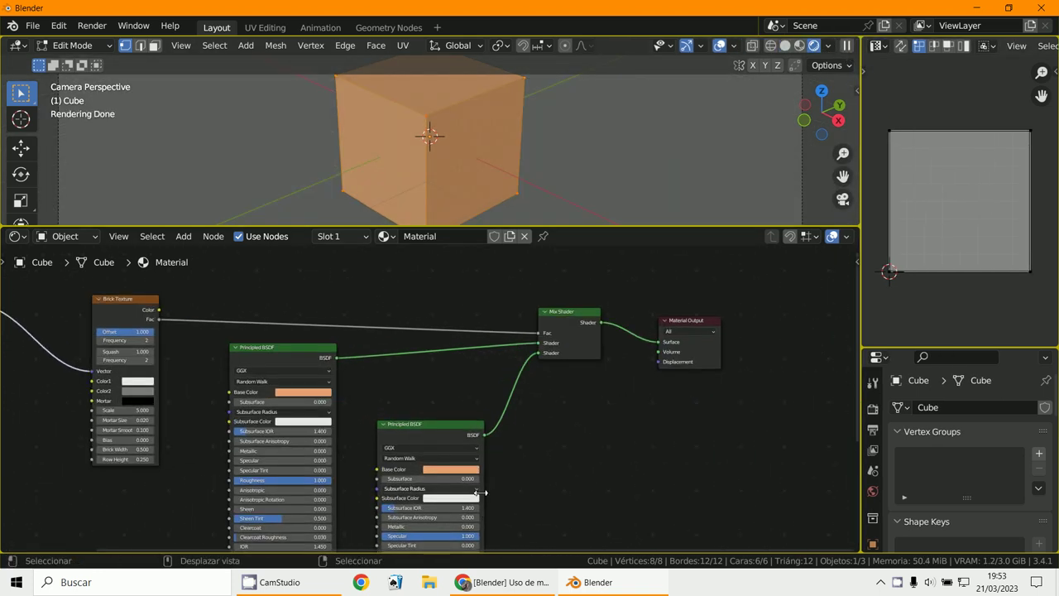
scroll(505, 220, "up", 2)
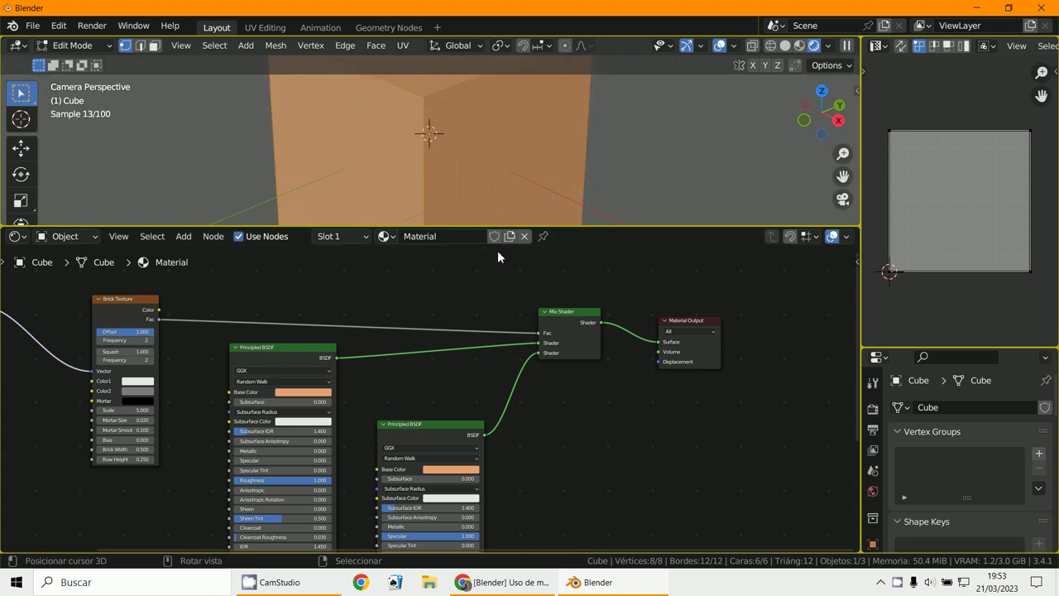
left_click(456, 470)
left_click_drag(476, 365, 487, 349)
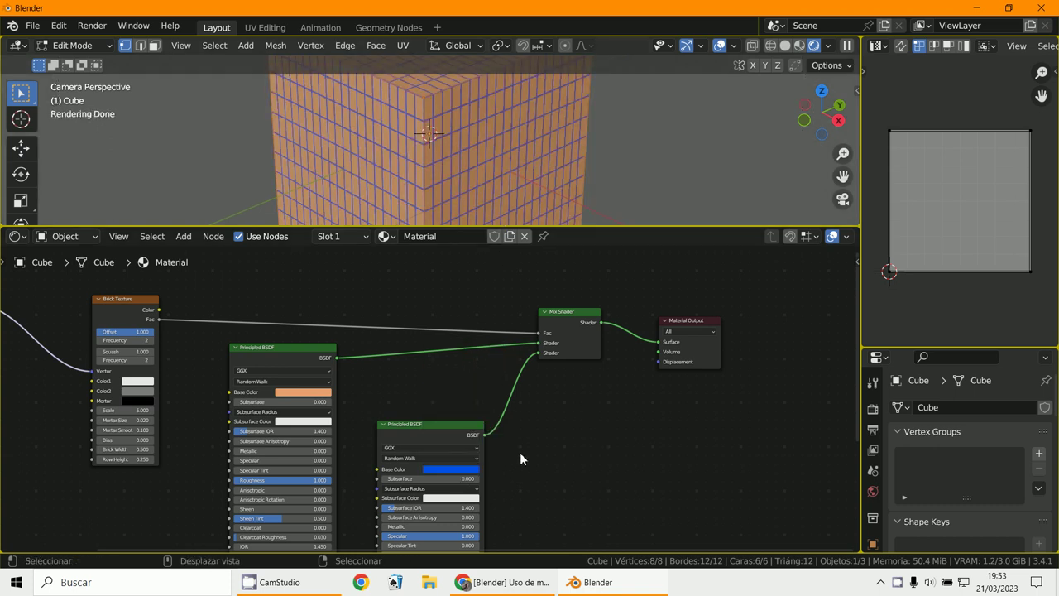
Set the Brick Texture's Scale to 1.4.
middle_click_drag(182, 453, 227, 464)
scroll(226, 464, "up", 2)
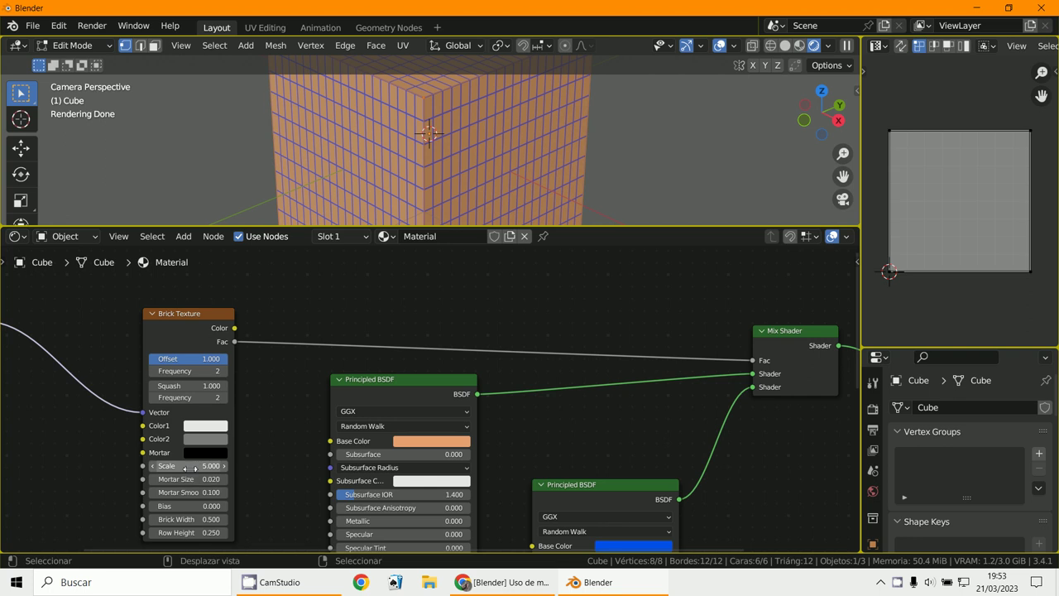
left_click_drag(171, 466, 154, 465)
scroll(518, 209, "up", 6)
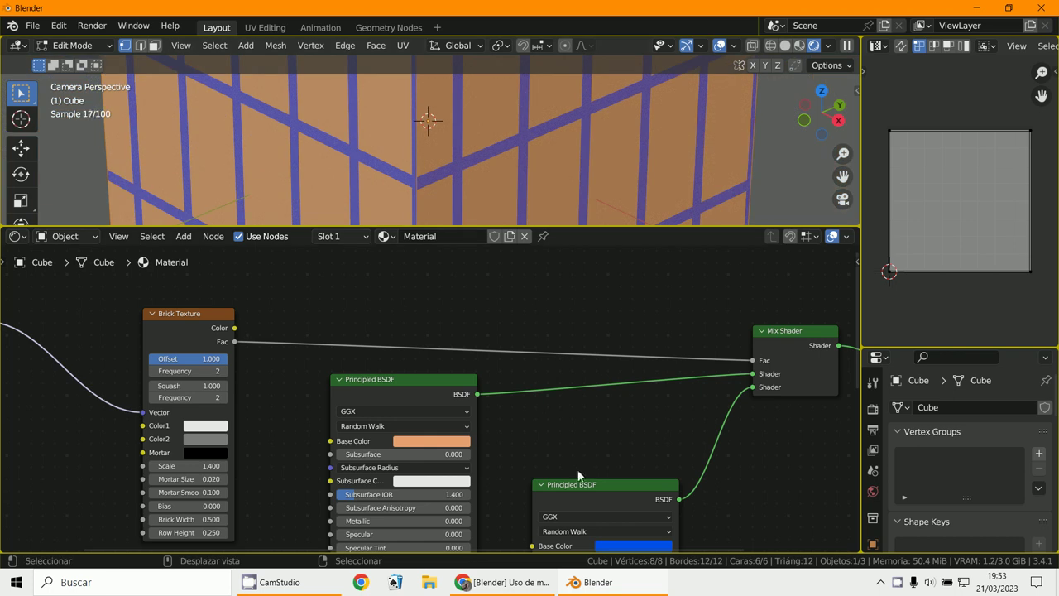
Replace the blue Principled BSDF with a Transparent BSDF connected to the Mix Shader's second Shader input.
left_click_drag(563, 470, 547, 464)
key("Delete")
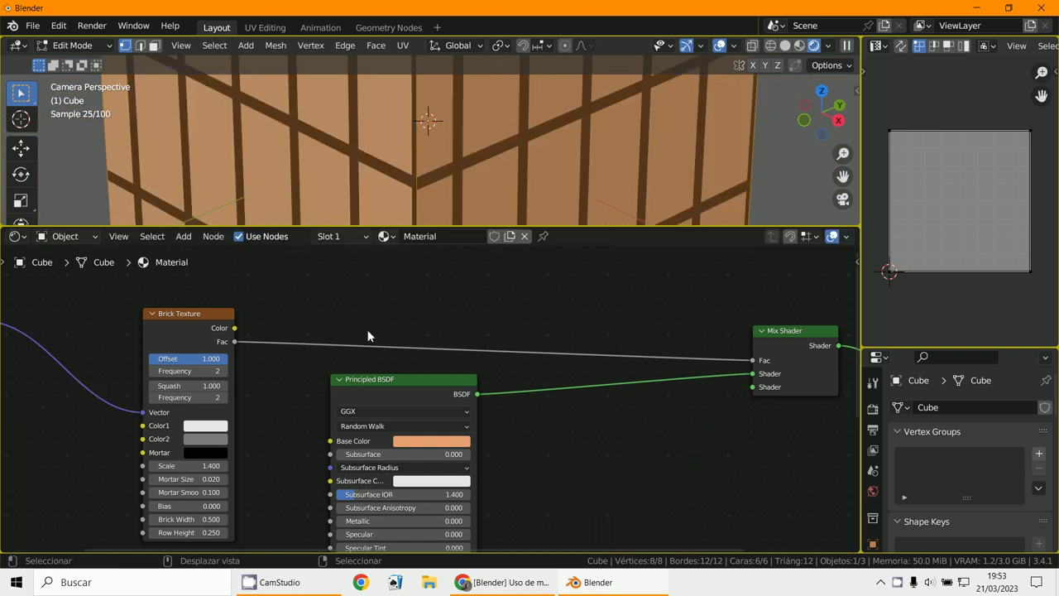
left_click(183, 236)
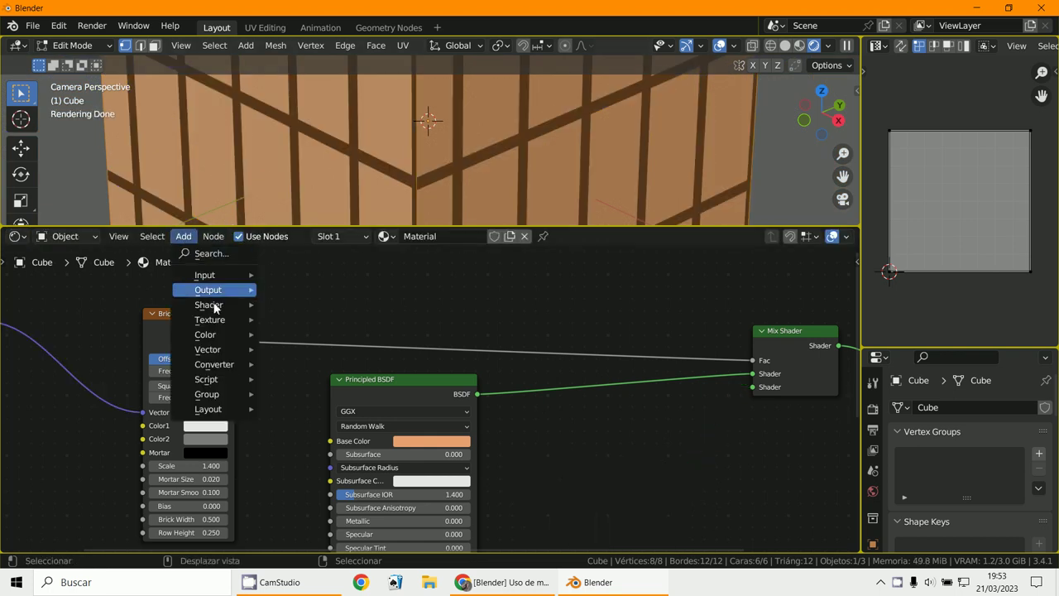
mouse_move(215, 305)
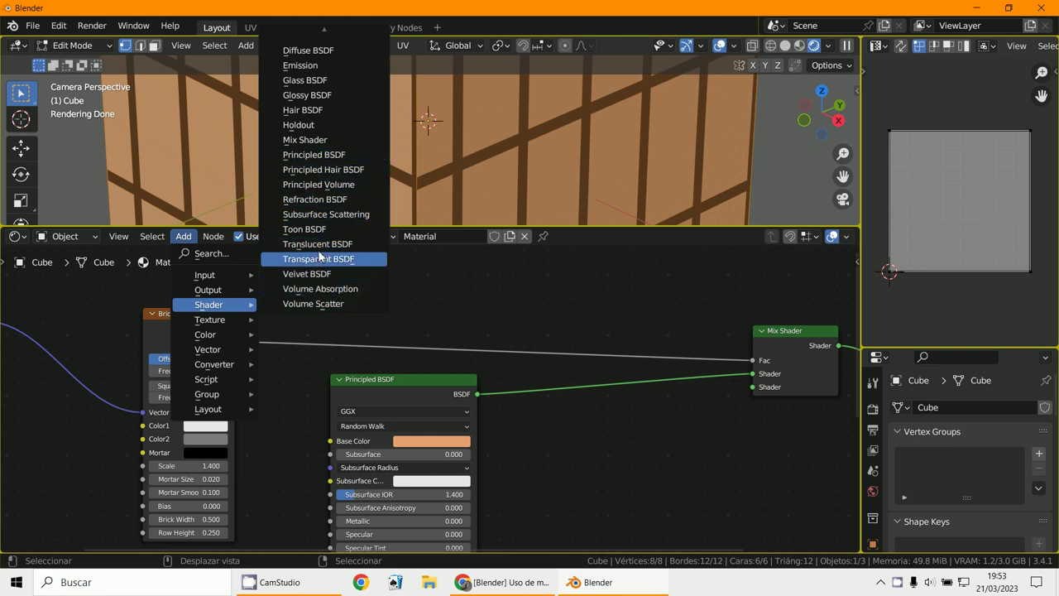
left_click(319, 259)
left_click(649, 439)
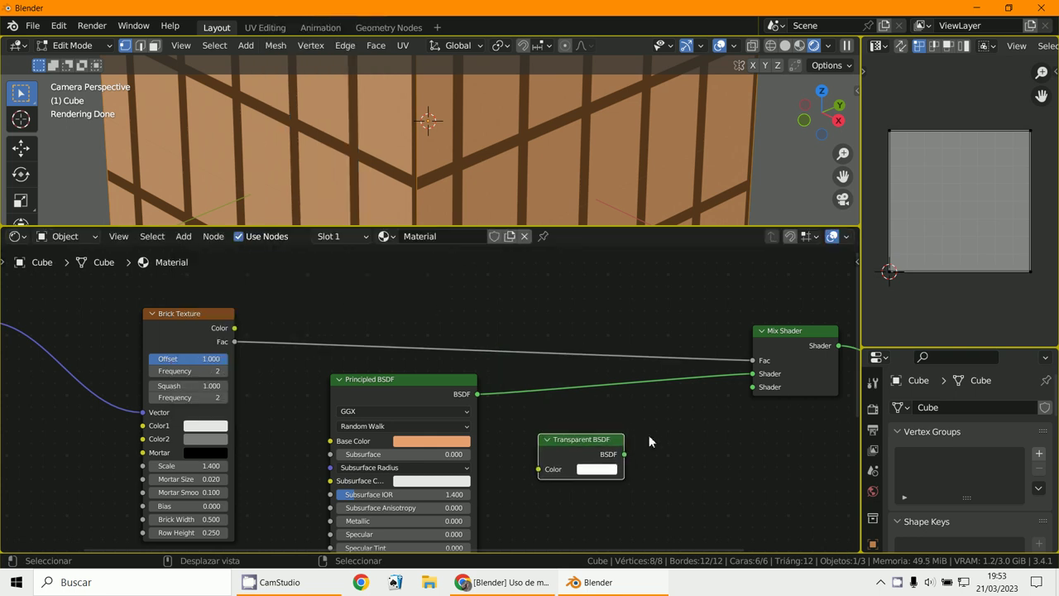
left_click_drag(623, 455, 757, 387)
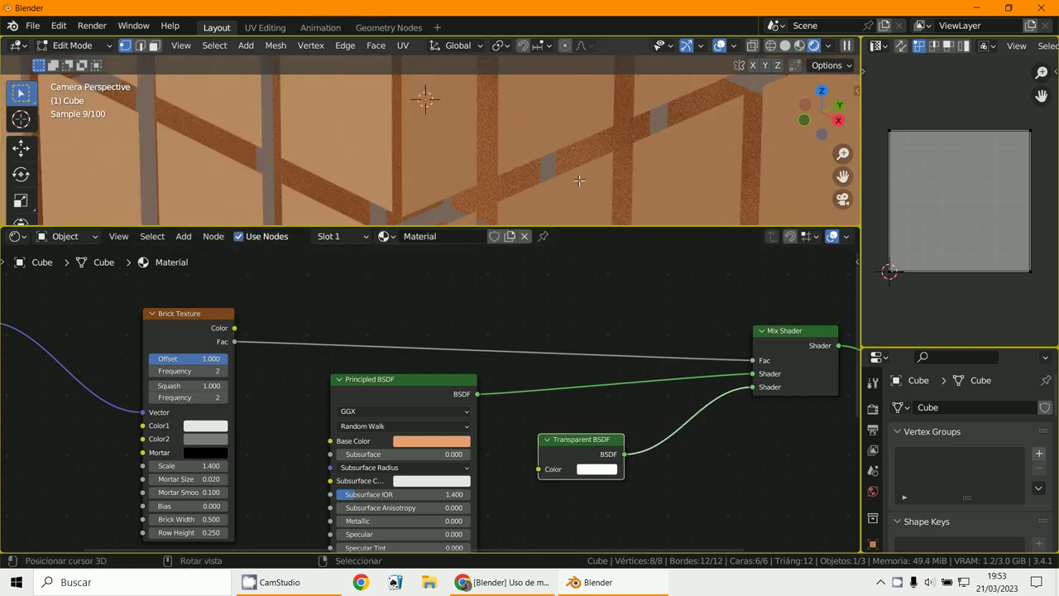
scroll(546, 177, "down", 4)
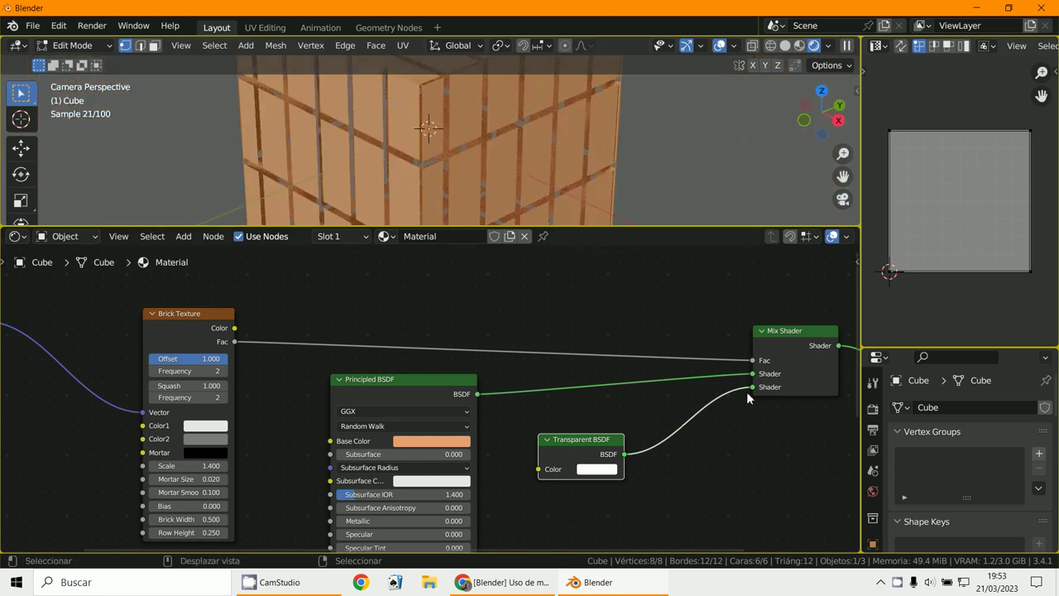
Swap the Mix Shader's two Shader inputs so the Transparent BSDF feeds the first, and inspect the cube from another angle.
left_click_drag(752, 387, 753, 374)
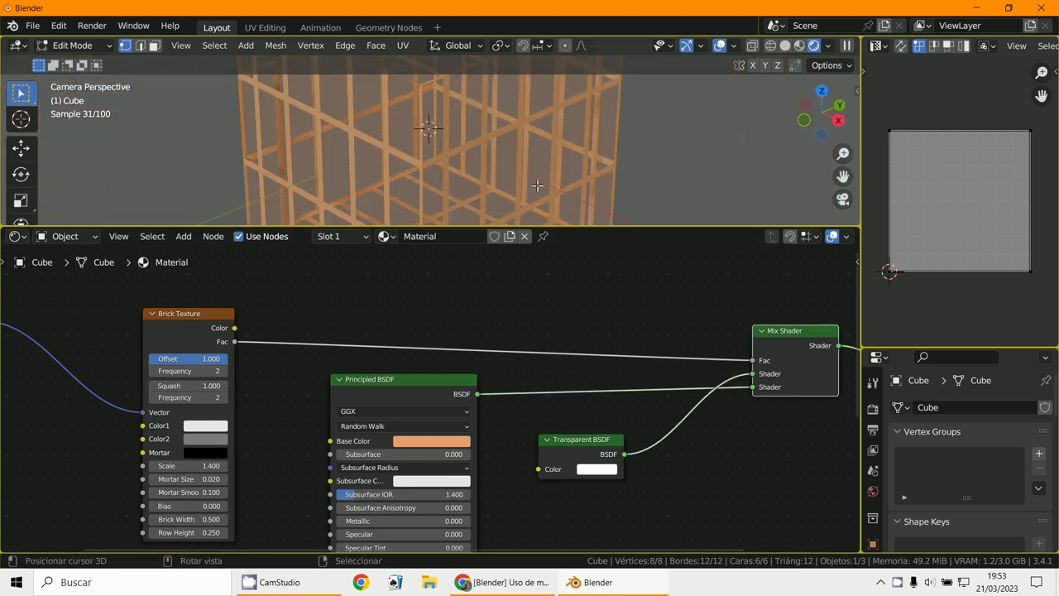
middle_click_drag(536, 186, 477, 187)
scroll(501, 189, "down", 1)
middle_click_drag(553, 193, 652, 209)
Disconnect the Transparent BSDF from the Mix Shader and delete it.
left_click_drag(752, 373, 576, 438)
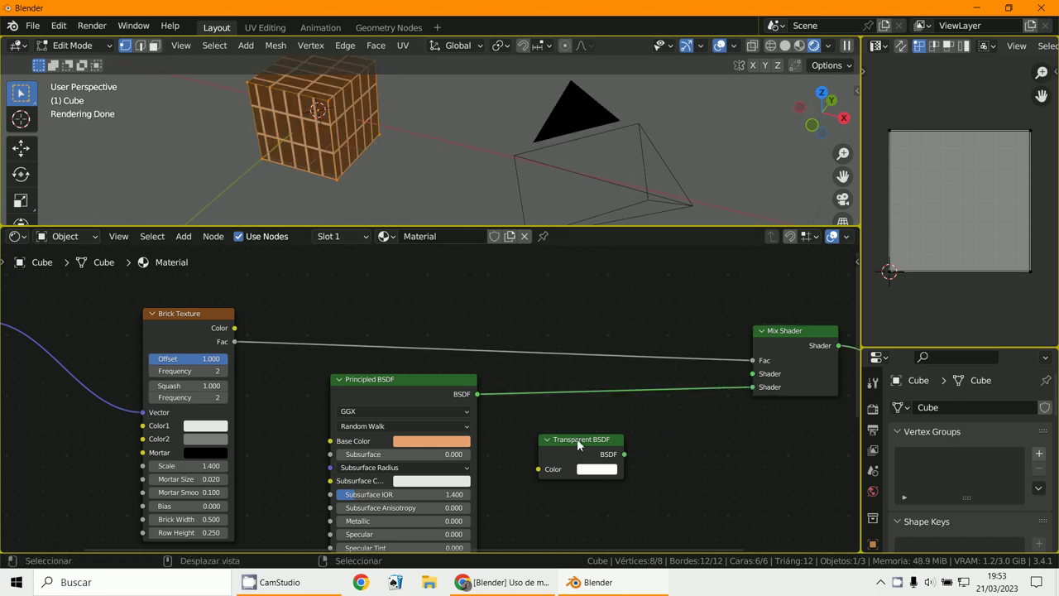
scroll(441, 386, "down", 2)
left_click(536, 438)
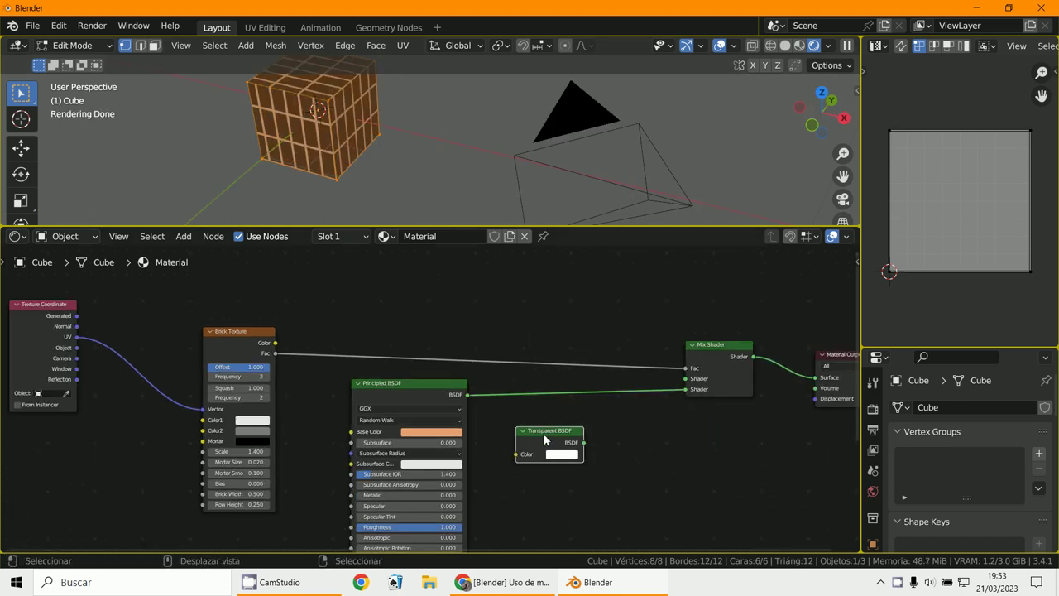
key("x")
Duplicate the remaining Principled BSDF beside the original and set the copy's Base Color to a saturated orange.
left_click(417, 390)
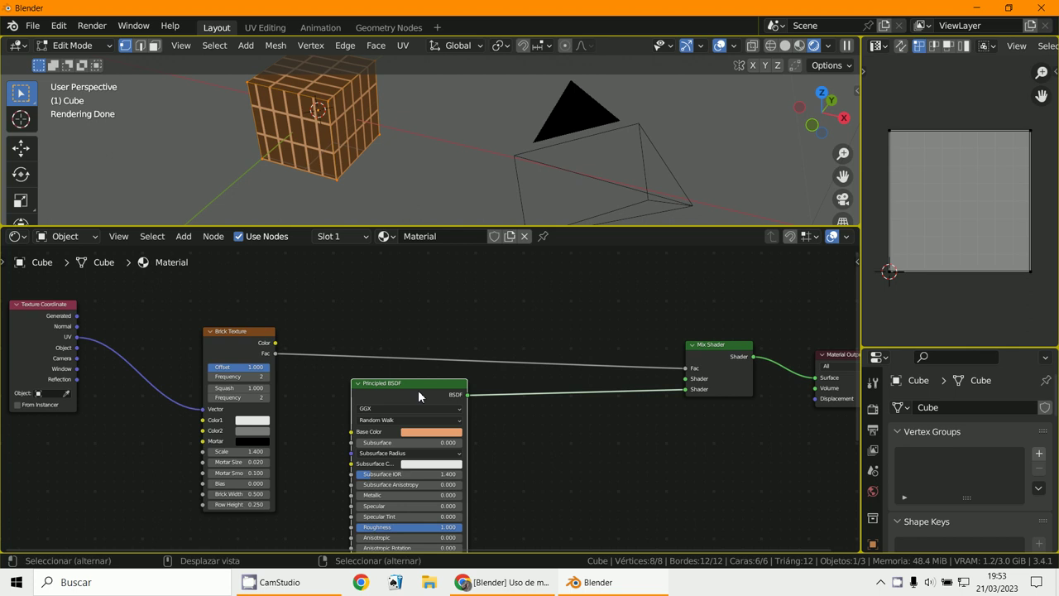
key("shift+d")
left_click(596, 460)
scroll(633, 427, "up", 3)
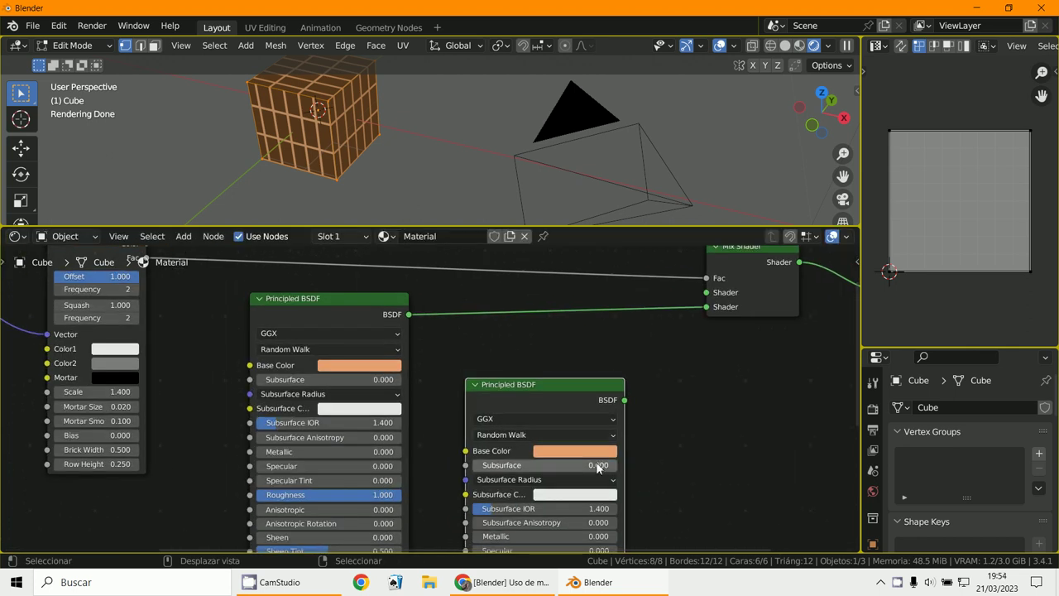
left_click(591, 451)
left_click_drag(580, 341, 580, 358)
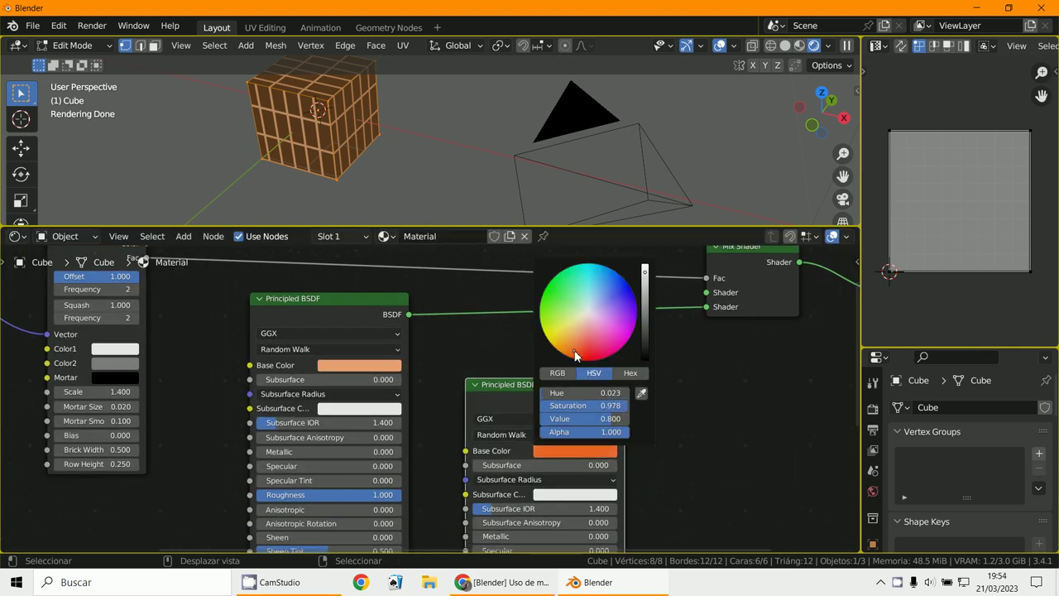
Set the duplicated Principled BSDF's Roughness to 0, Metallic to 1 and Specular to 0.
middle_click_drag(738, 530, 721, 460)
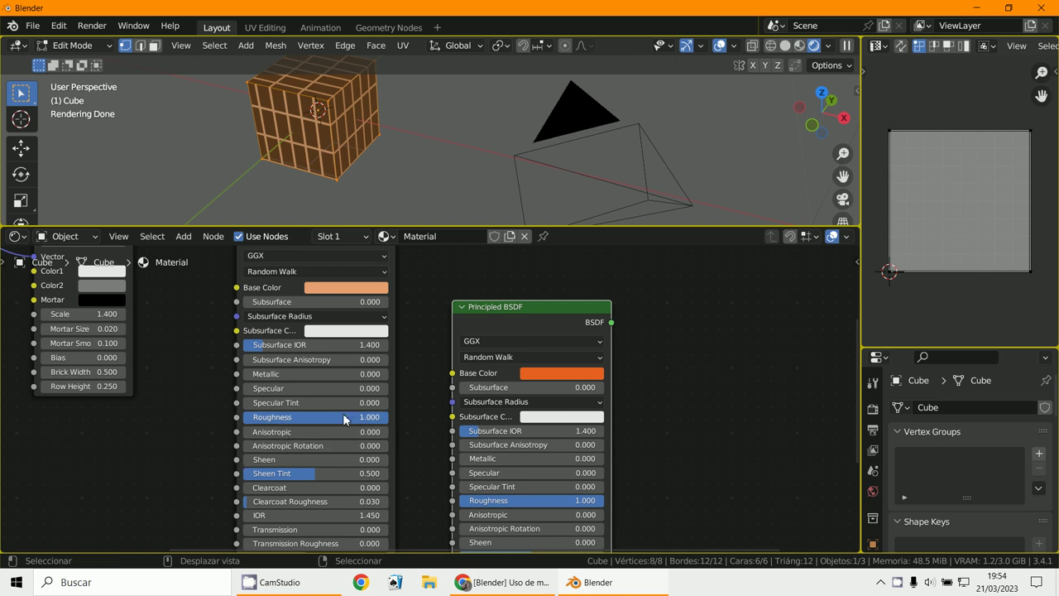
left_click_drag(516, 499, 603, 472)
scroll(640, 470, "down", 1)
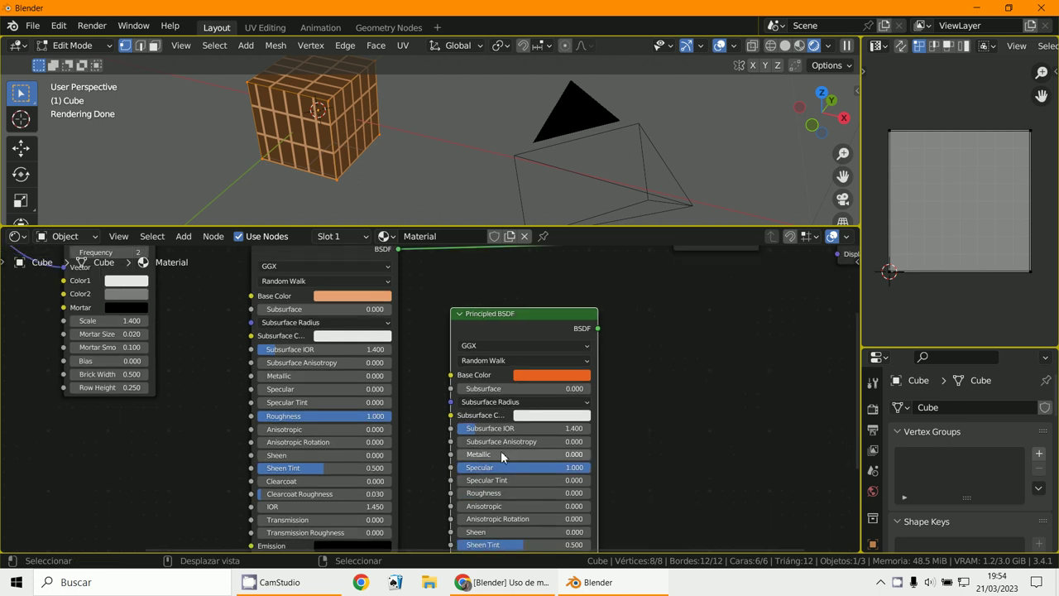
left_click_drag(501, 454, 705, 459)
left_click_drag(567, 470, 465, 467)
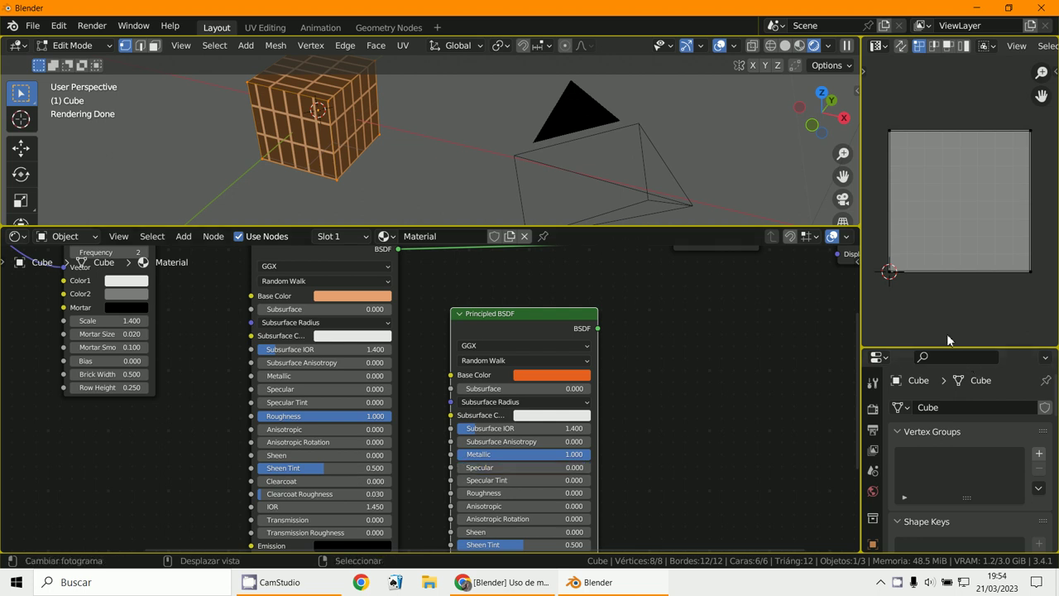
Enlarge the Properties editor and assign an Environment Texture to the World background Color.
left_click_drag(862, 338, 582, 355)
left_click_drag(725, 350, 778, 111)
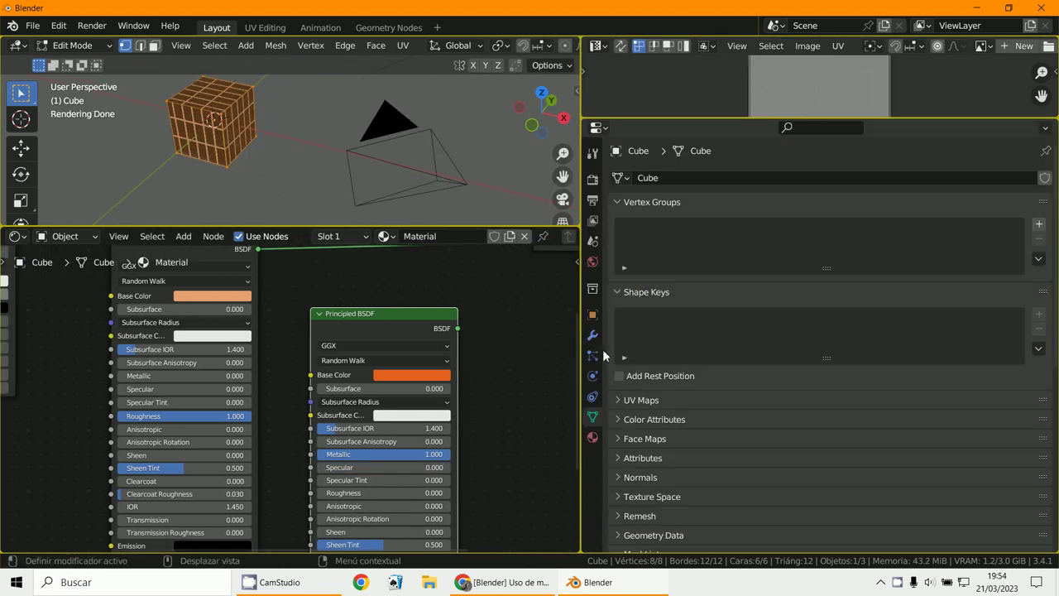
left_click(593, 263)
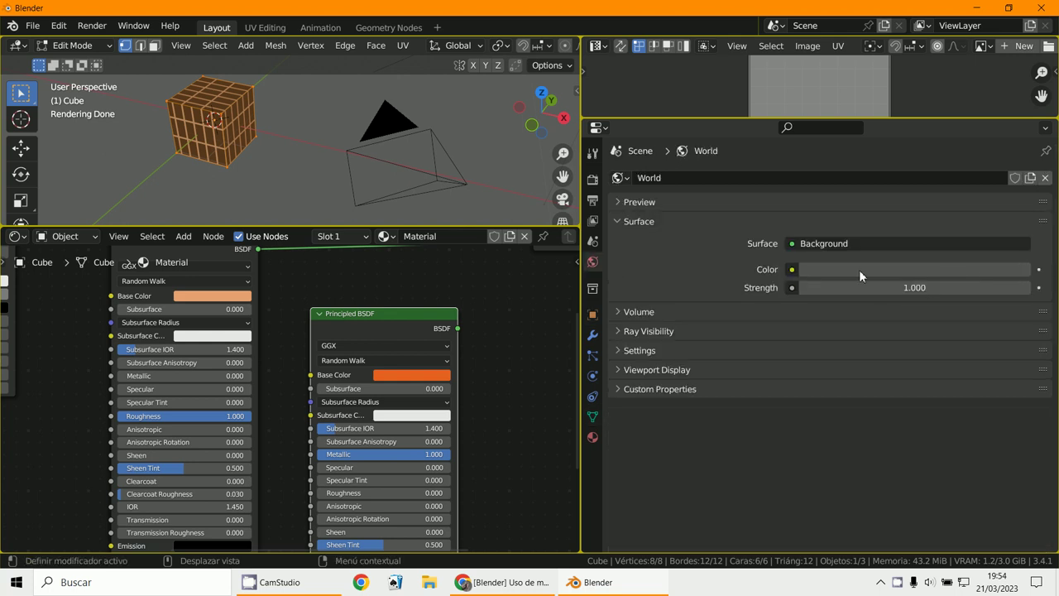
left_click(793, 269)
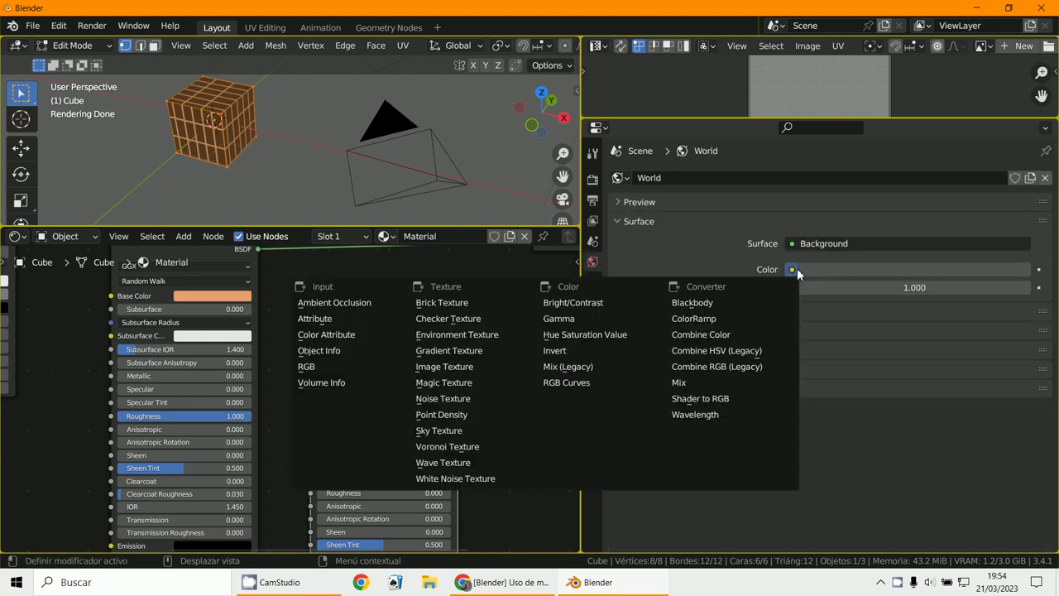
left_click(464, 335)
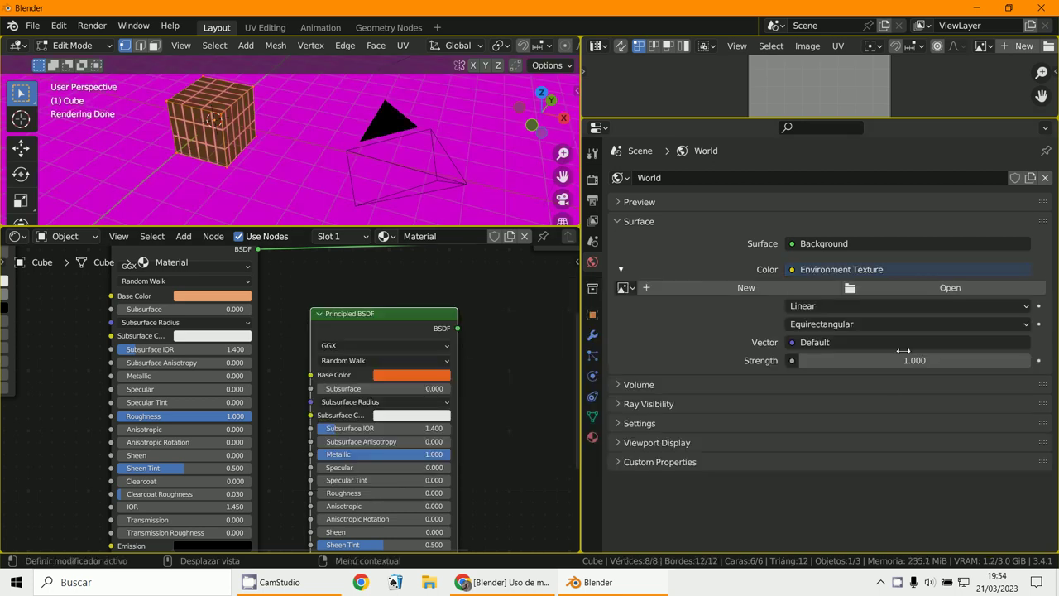
Load free_003.hdr from the HDR_Esfericas folder as the environment image and view the cube through the camera.
left_click(926, 286)
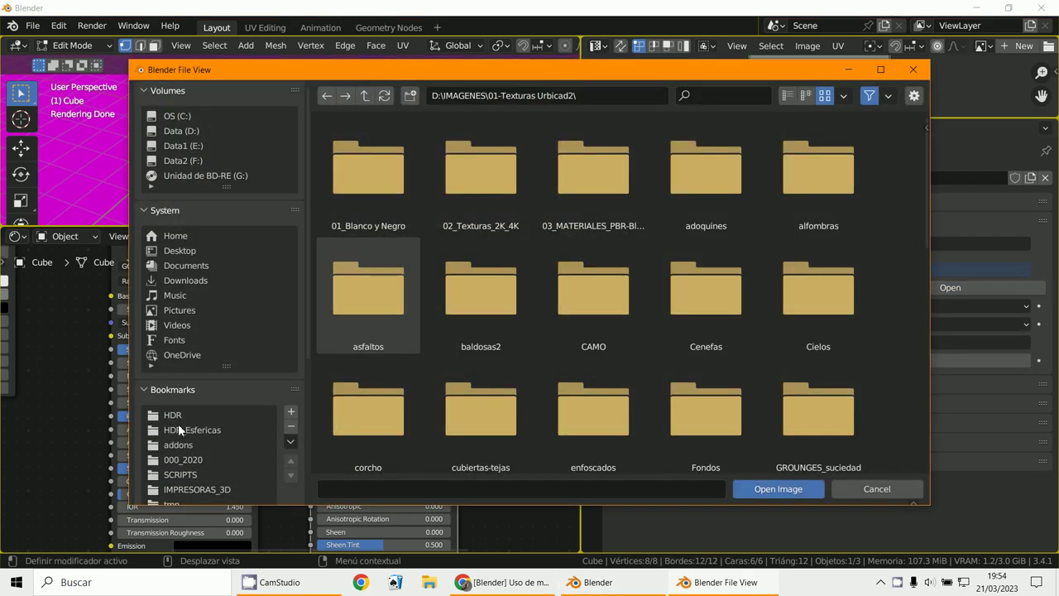
left_click(178, 427)
scroll(601, 425, "down", 3)
scroll(612, 414, "down", 2)
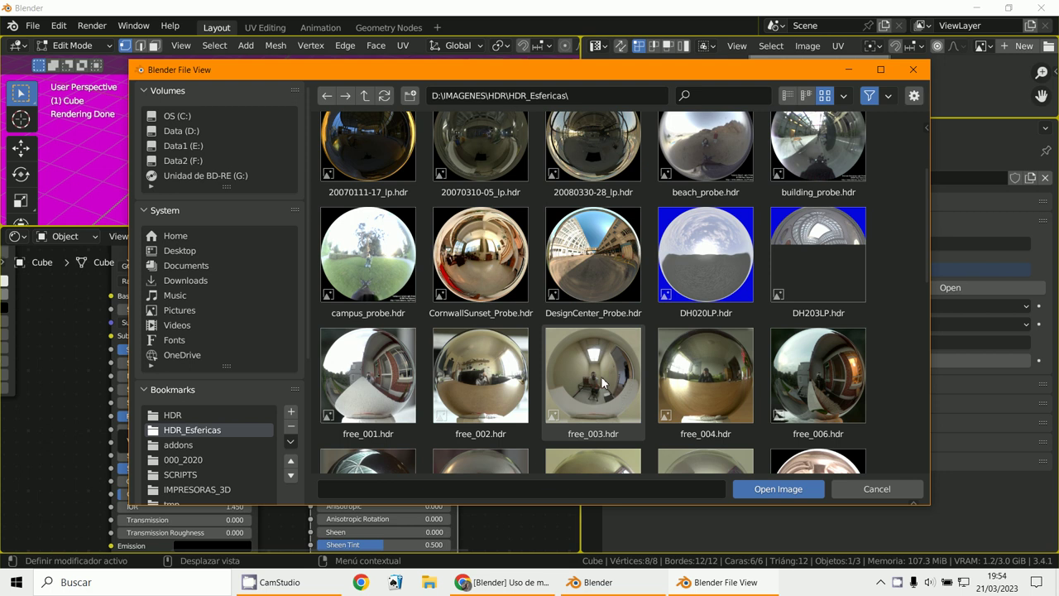
double_click(603, 382)
key("KP_0")
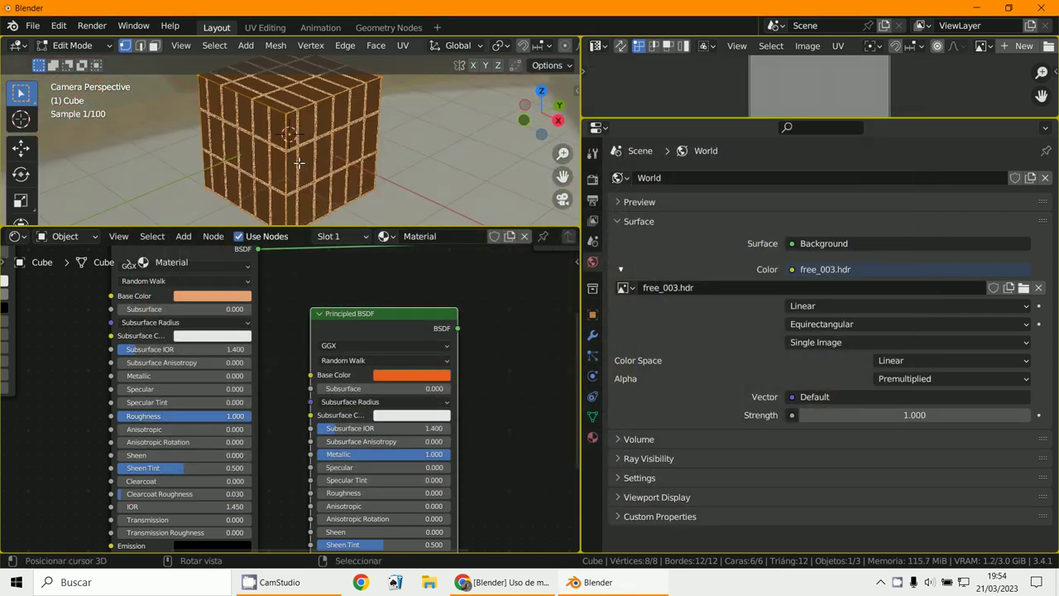
scroll(307, 169, "up", 5)
scroll(325, 172, "up", 3)
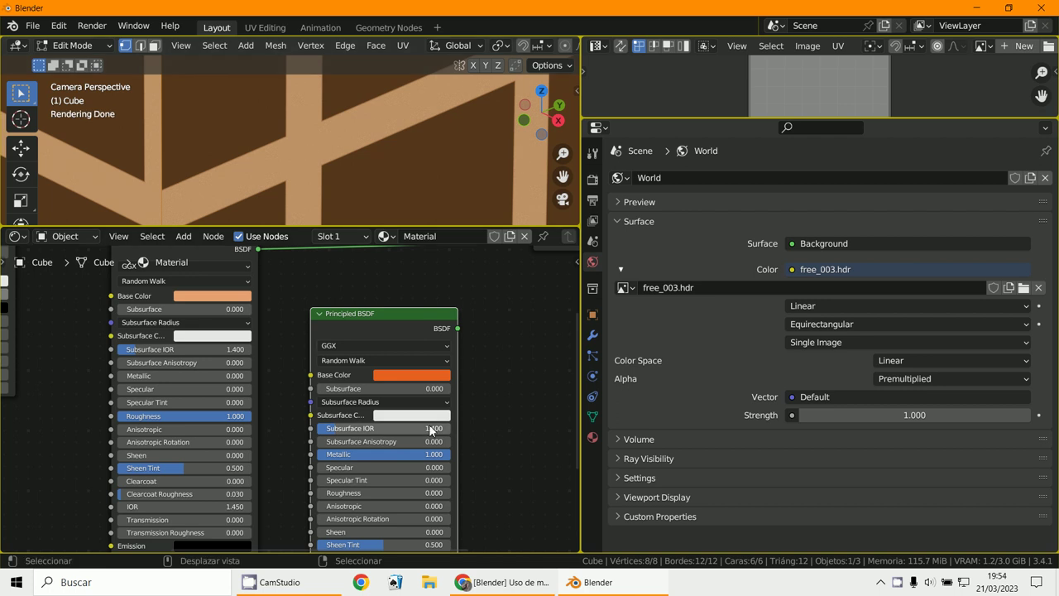
Brighten the duplicated Principled BSDF's orange Base Color and connect its BSDF output to the Mix Shader's first Shader input.
scroll(425, 266, "down", 2)
middle_click_drag(465, 350, 472, 426)
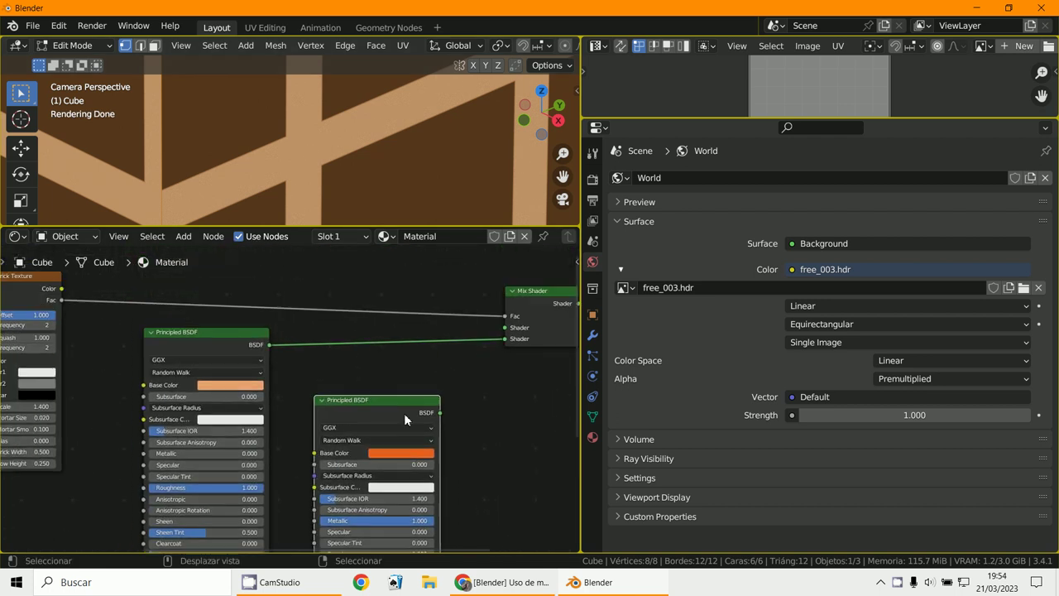
left_click(383, 453)
mouse_move(456, 328)
left_mouse_down()
mouse_move(456, 360)
mouse_move(441, 326)
left_mouse_up()
left_click_drag(410, 406, 508, 331)
scroll(373, 174, "down", 3)
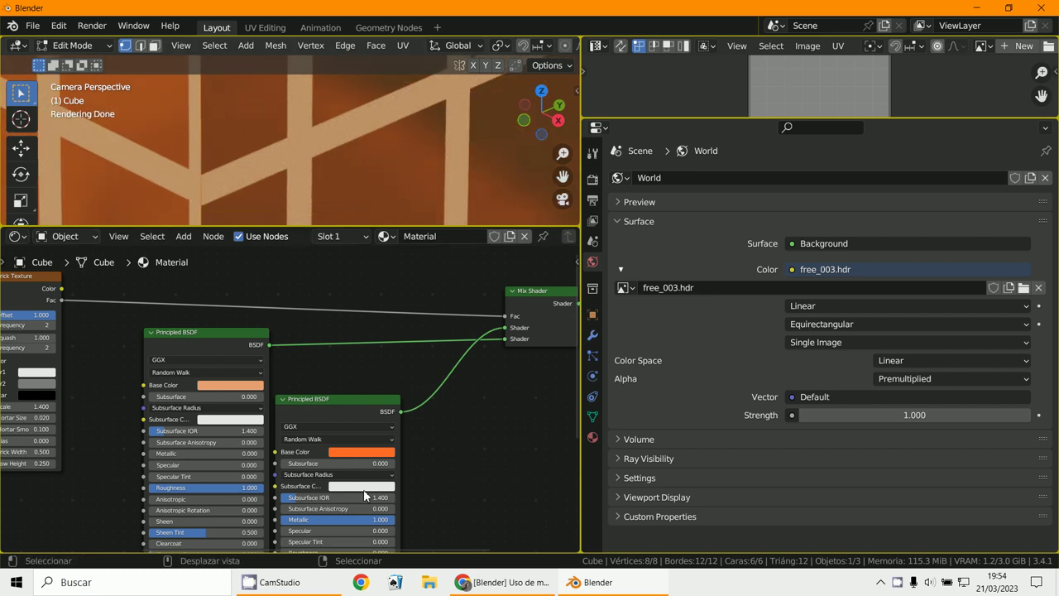
Set the bright orange Principled BSDF's Metallic to 0.
middle_click_drag(430, 520, 433, 510)
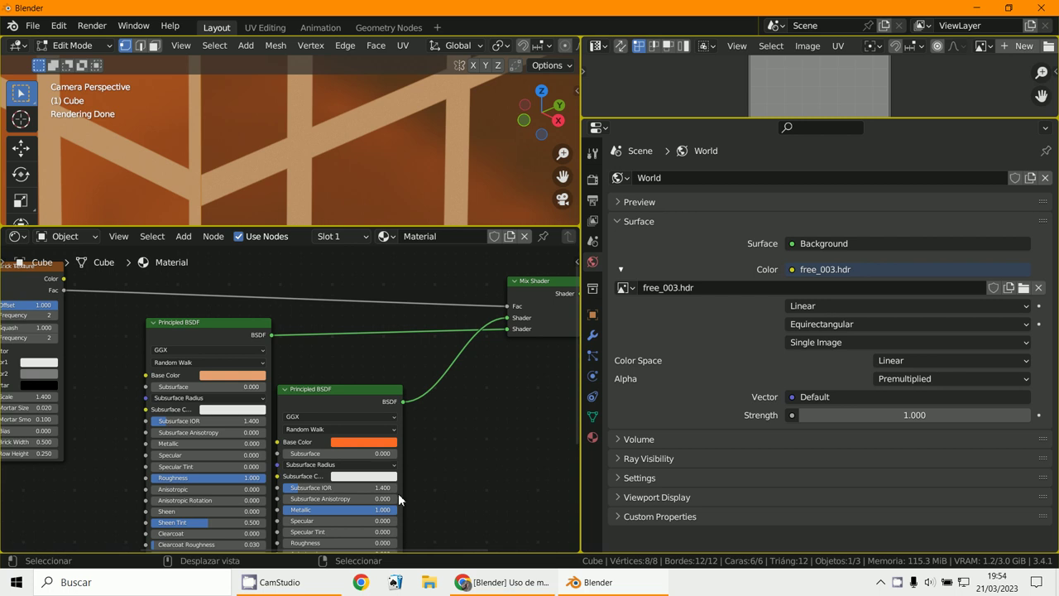
left_click_drag(358, 509, 225, 498)
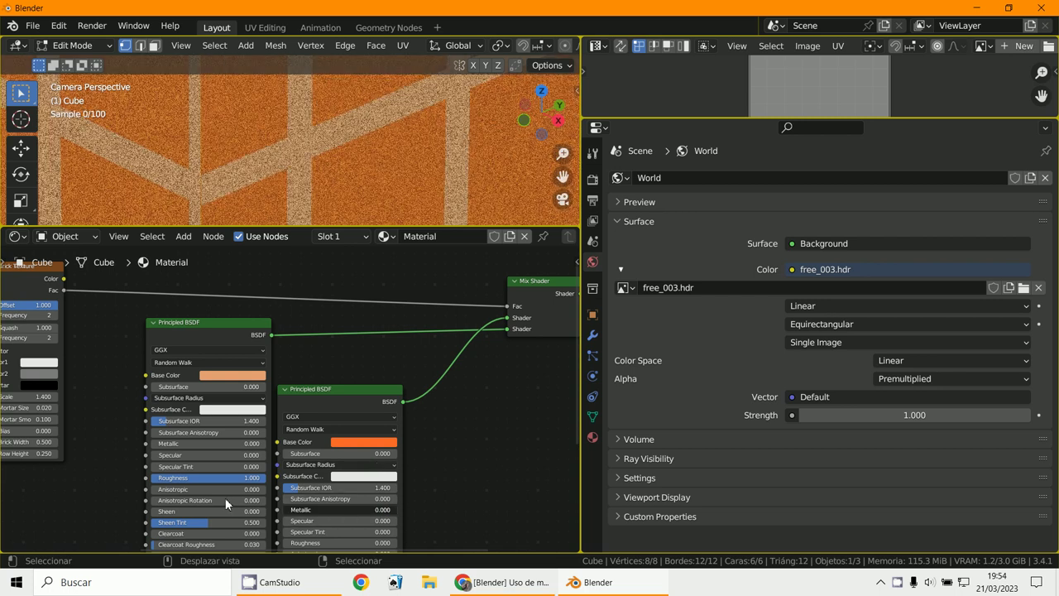
Set the bright orange Principled BSDF's Roughness to 1 and the pale orange Principled BSDF's Roughness to 0.
left_click_drag(299, 538, 487, 542)
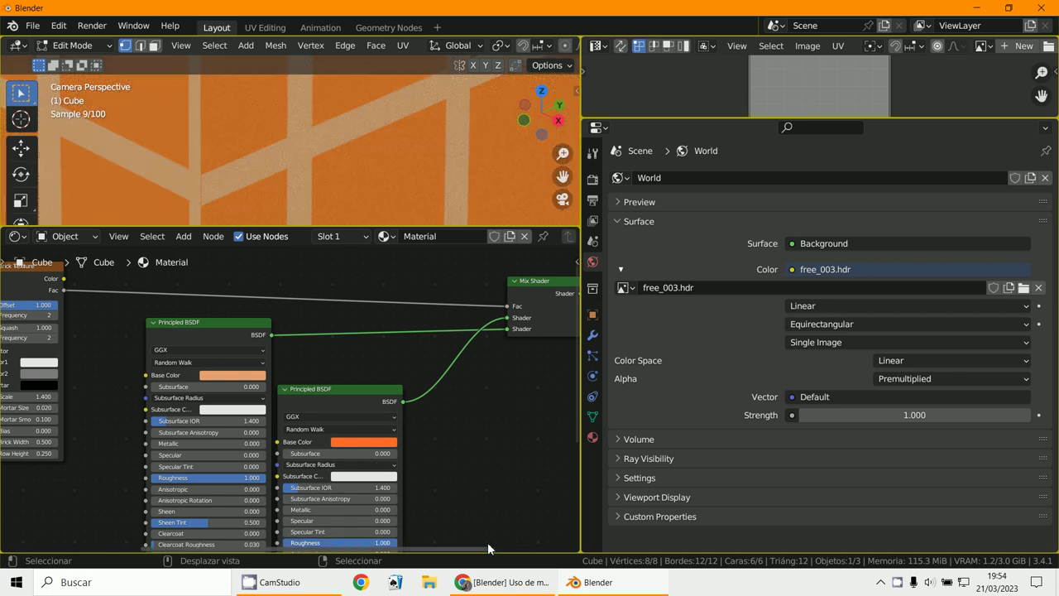
left_click_drag(215, 479, 78, 461)
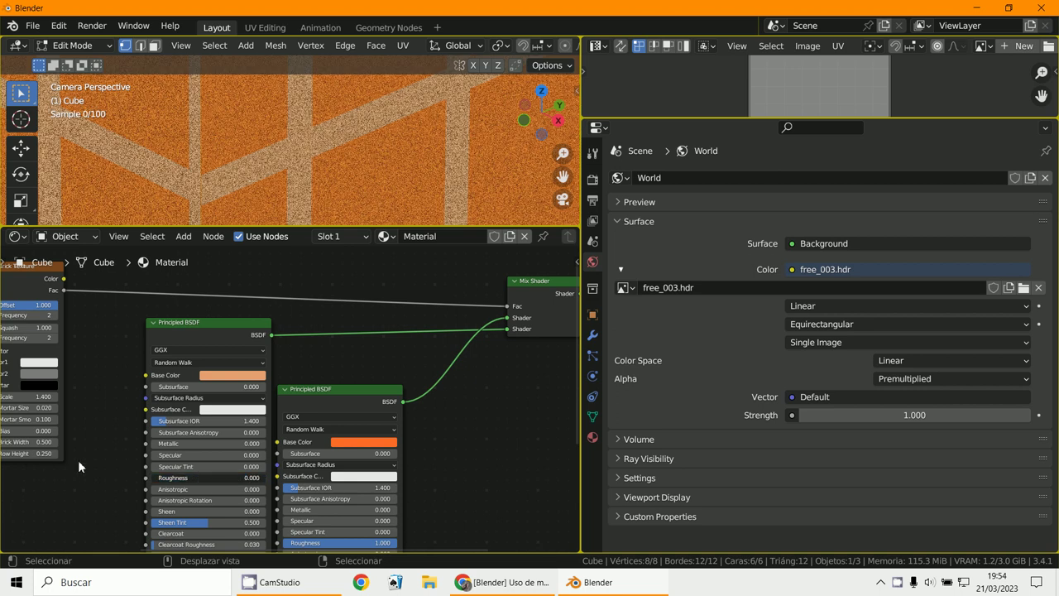
Set the pale orange Principled BSDF's Metallic to 1 and reposition that node between the Brick Texture and the bright orange shader.
left_click_drag(164, 441, 167, 440)
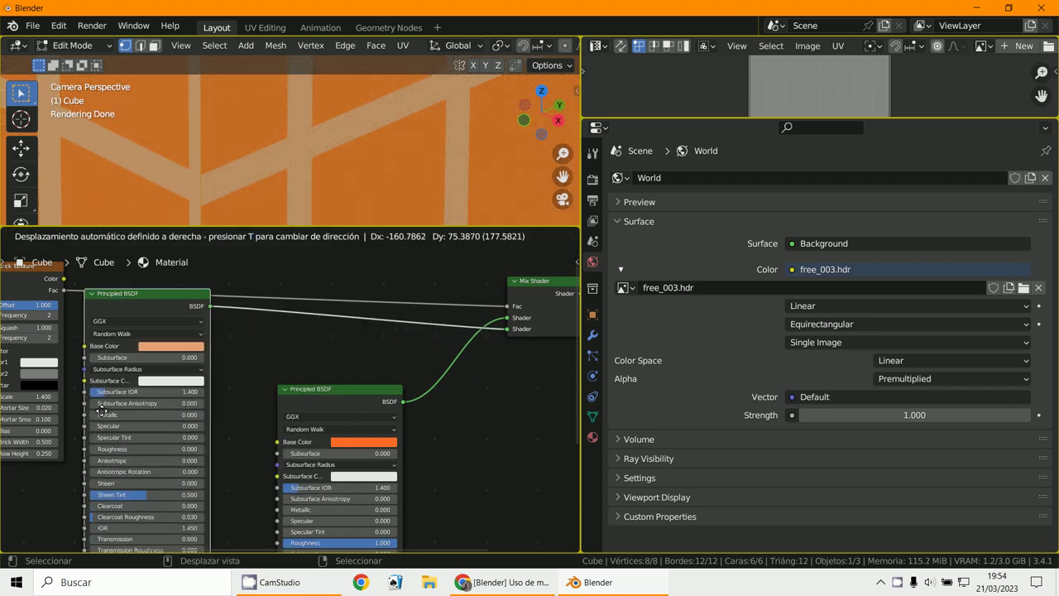
left_click(129, 419)
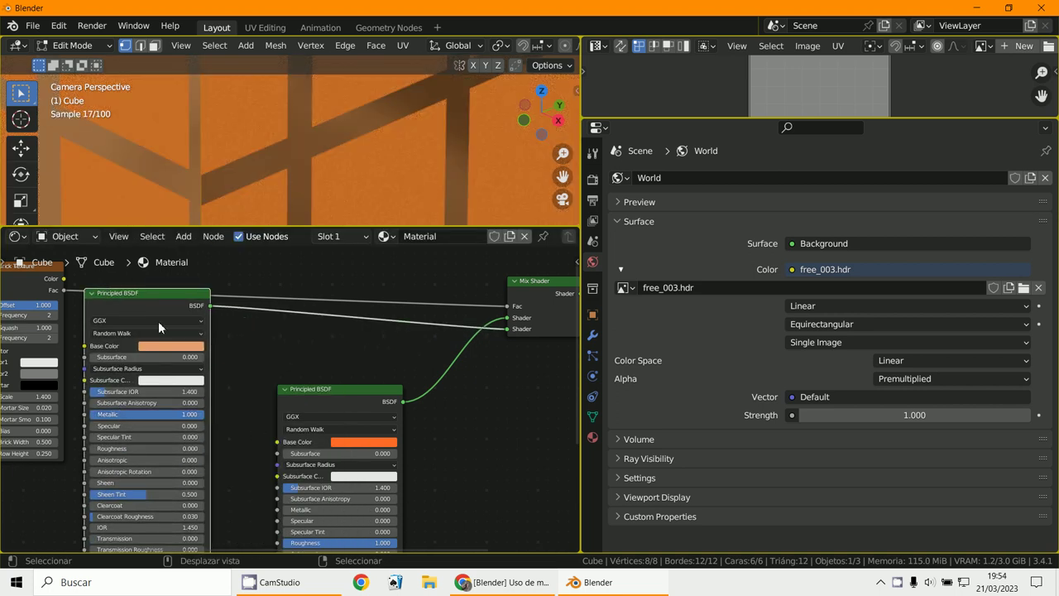
left_click_drag(152, 292, 180, 357)
scroll(339, 142, "up", 3)
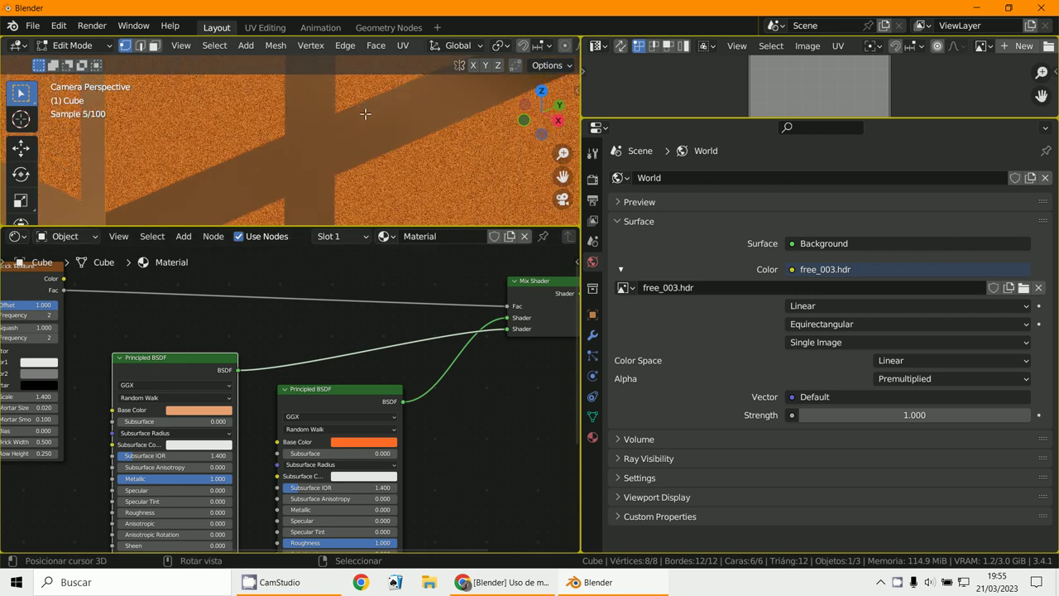
scroll(377, 403, "down", 4)
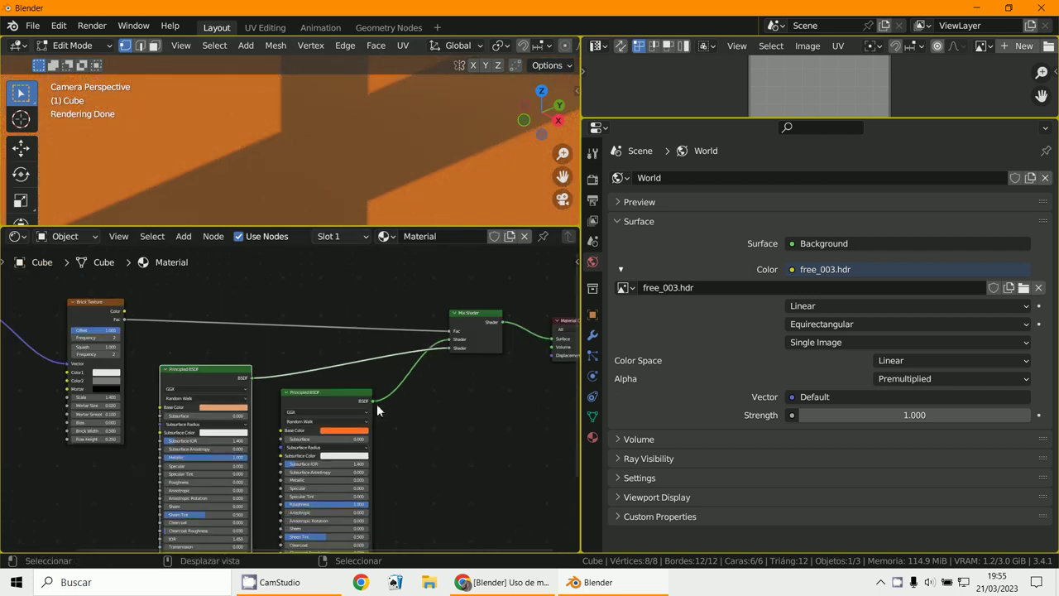
scroll(339, 316, "down", 1)
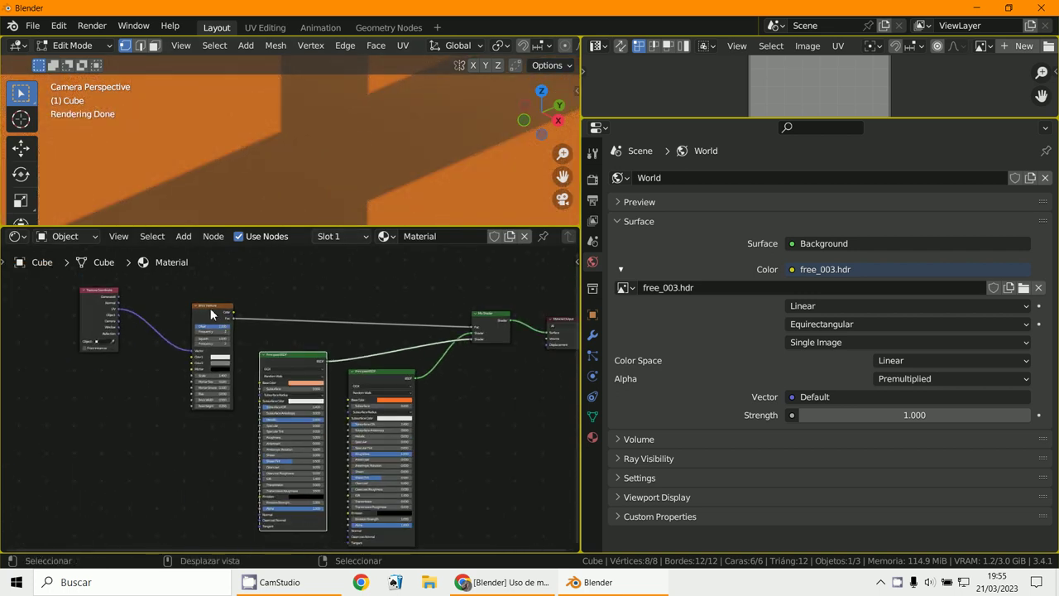
Move the Brick Texture node up, then add a Noise Texture node and place it below the Brick Texture.
left_click_drag(212, 314, 205, 279)
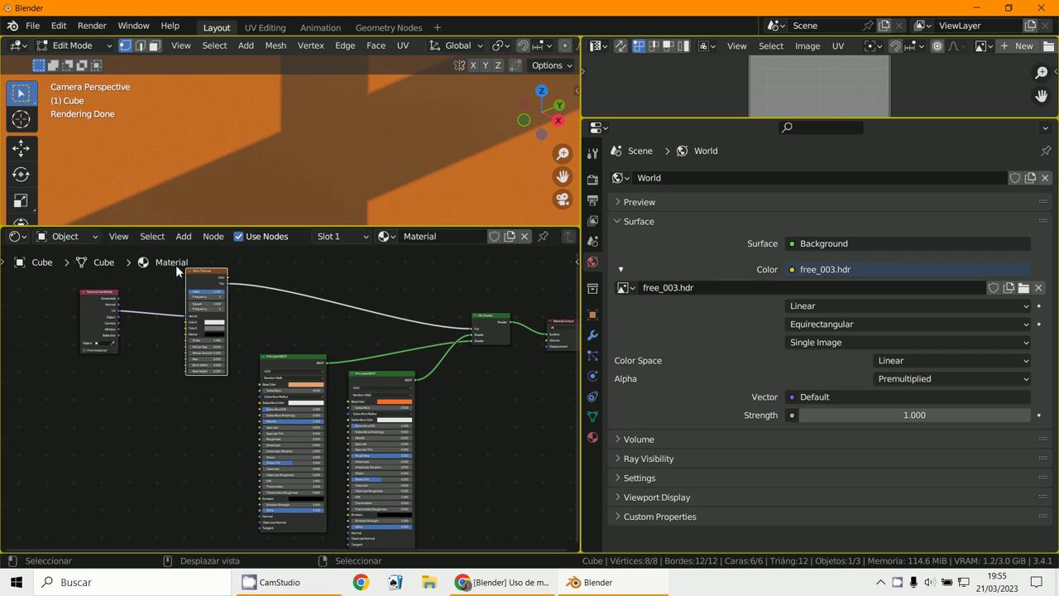
left_click(184, 237)
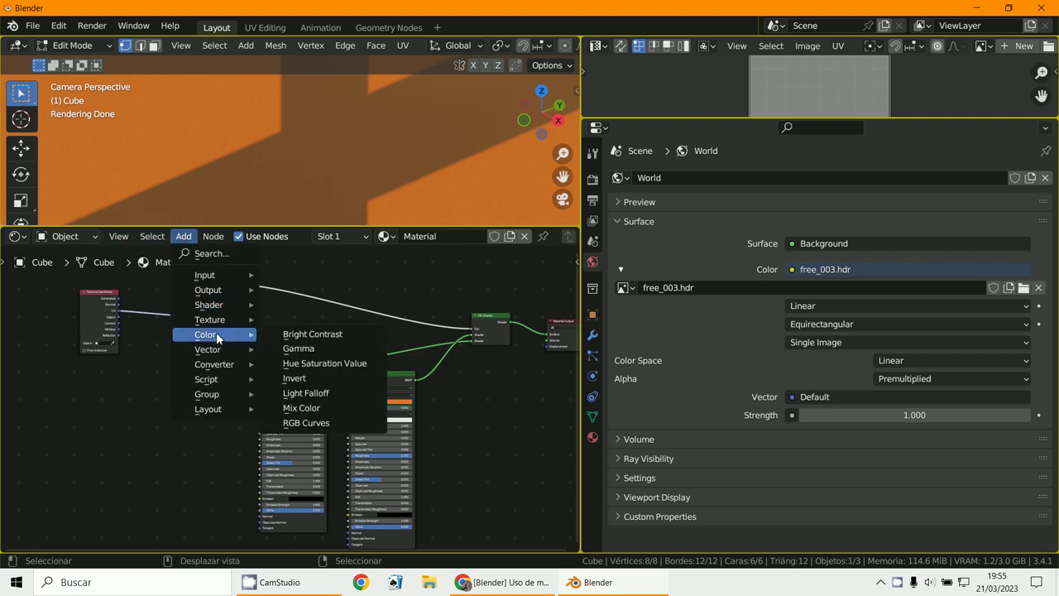
mouse_move(224, 320)
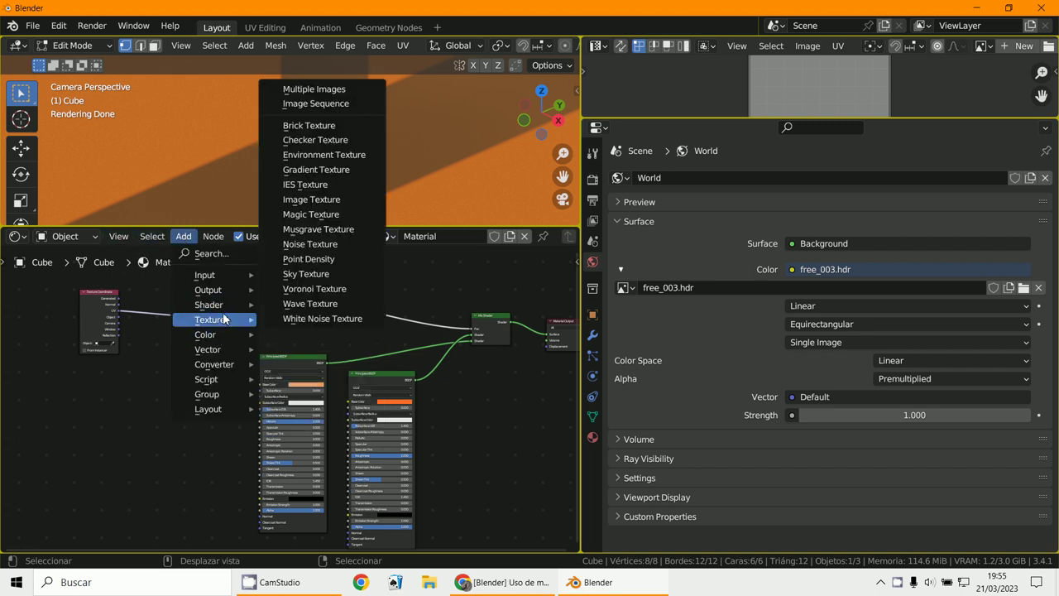
left_click(310, 244)
left_click(124, 455)
scroll(130, 446, "up", 2)
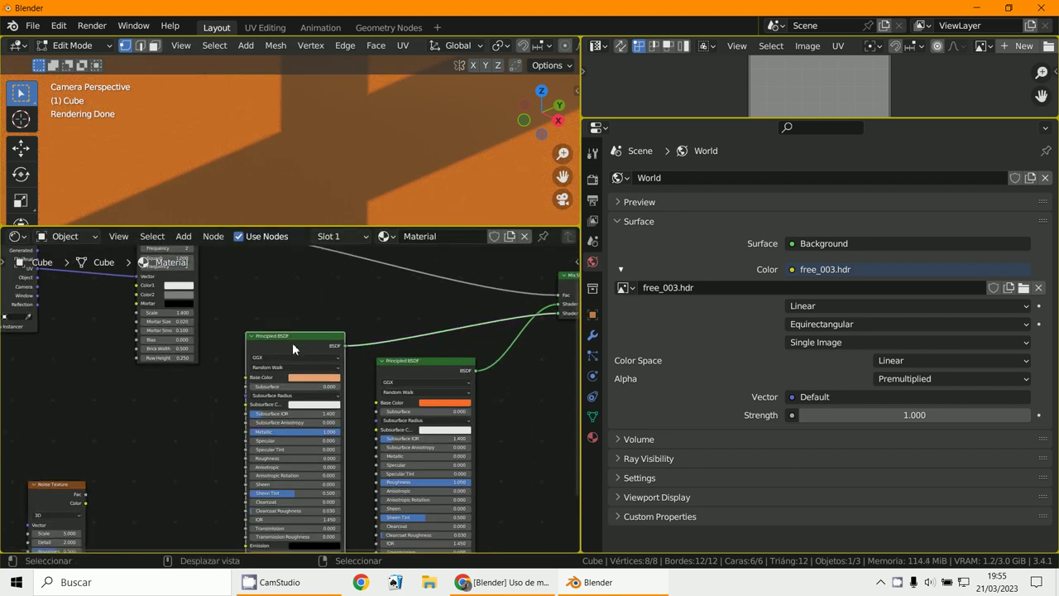
left_click_drag(292, 343, 284, 320)
left_click_drag(70, 487, 101, 431)
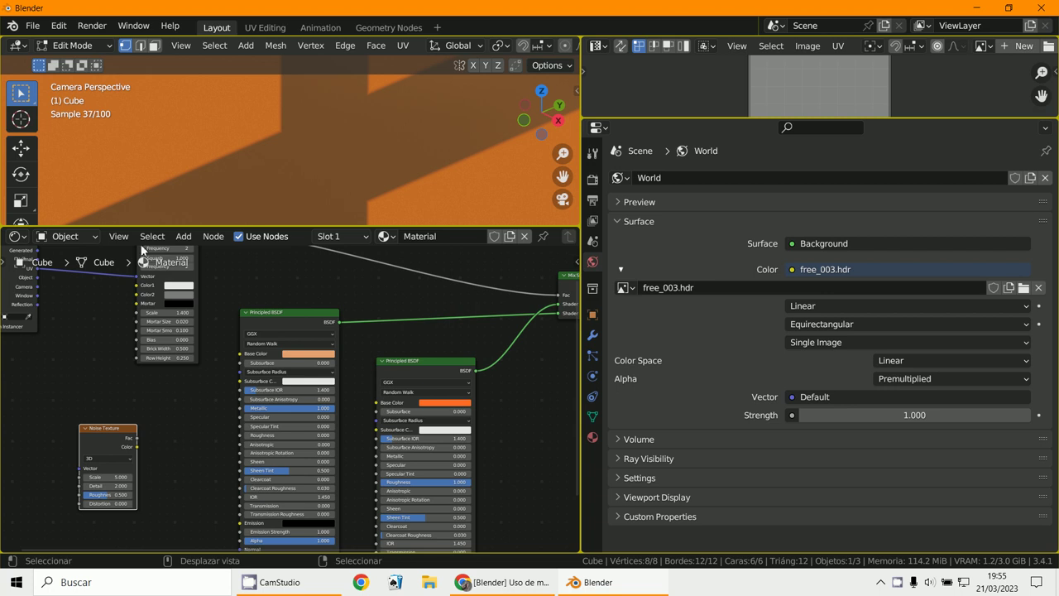
Add a Bump node next to the Noise Texture.
left_click(182, 236)
mouse_move(211, 349)
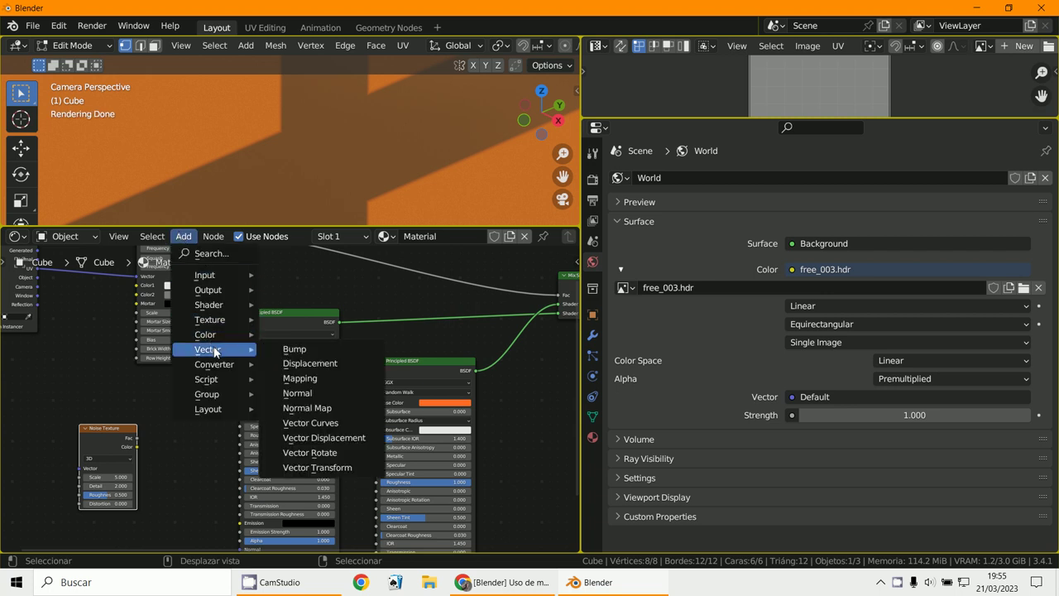
left_click(298, 353)
left_click(165, 465)
scroll(214, 437, "down", 4)
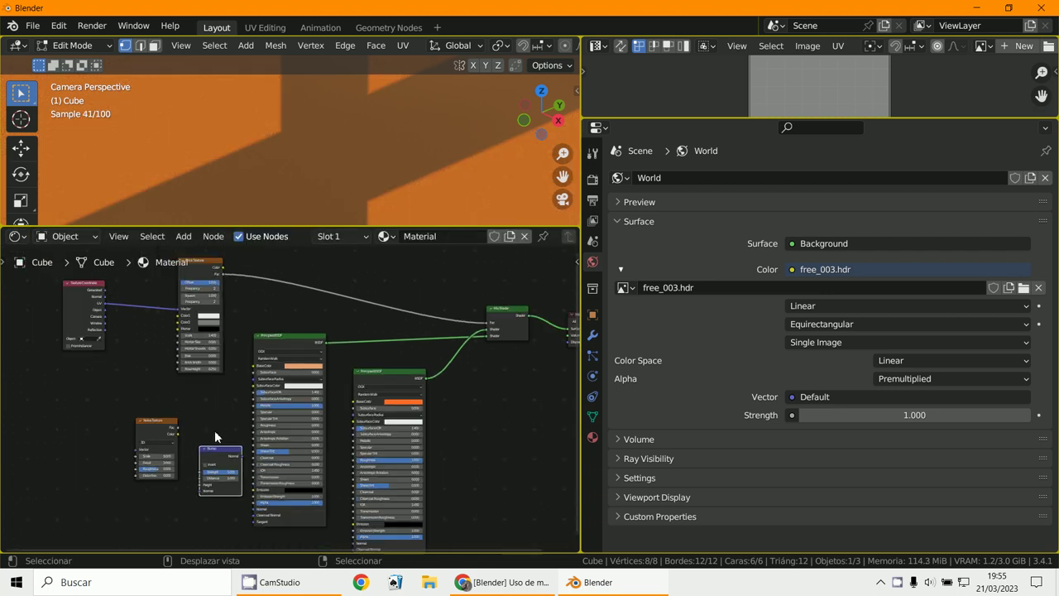
Rearrange the node tree so the bright orange Principled BSDF, Bump and Noise Texture sit below the pale orange shader.
left_click_drag(263, 339, 271, 303)
scroll(265, 391, "down", 3)
middle_click_drag(269, 444, 294, 400)
left_click_drag(387, 341, 392, 457)
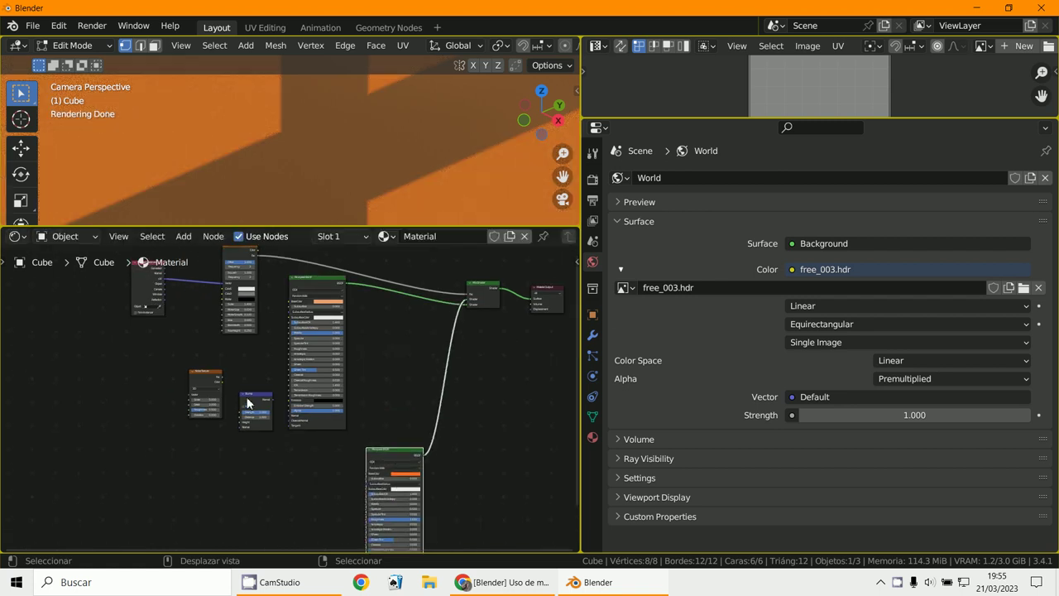
left_click_drag(248, 402, 254, 500)
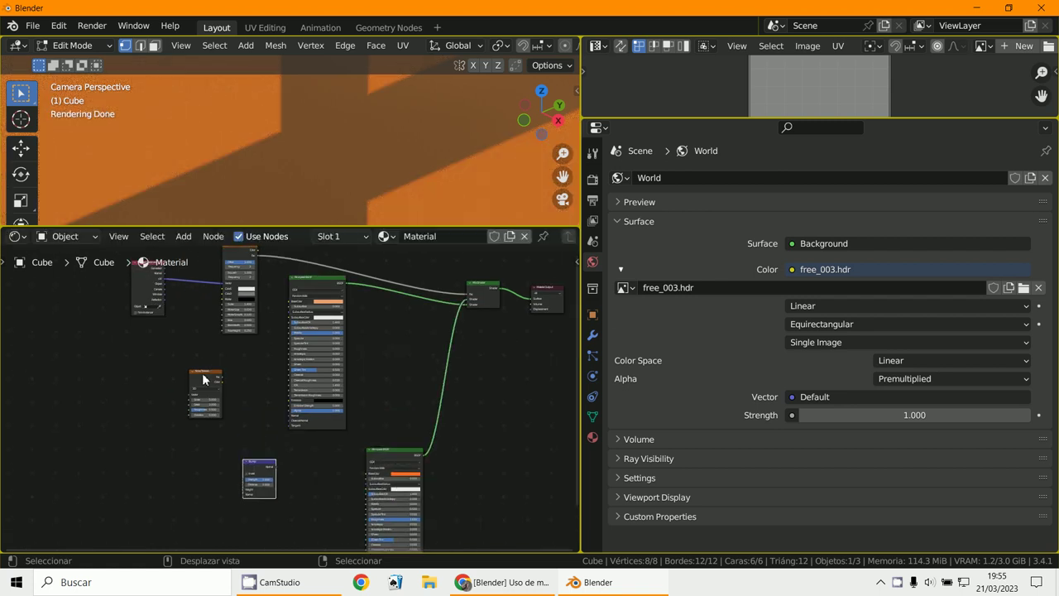
left_click_drag(203, 374, 184, 448)
scroll(190, 450, "up", 4)
middle_click_drag(205, 467, 266, 370)
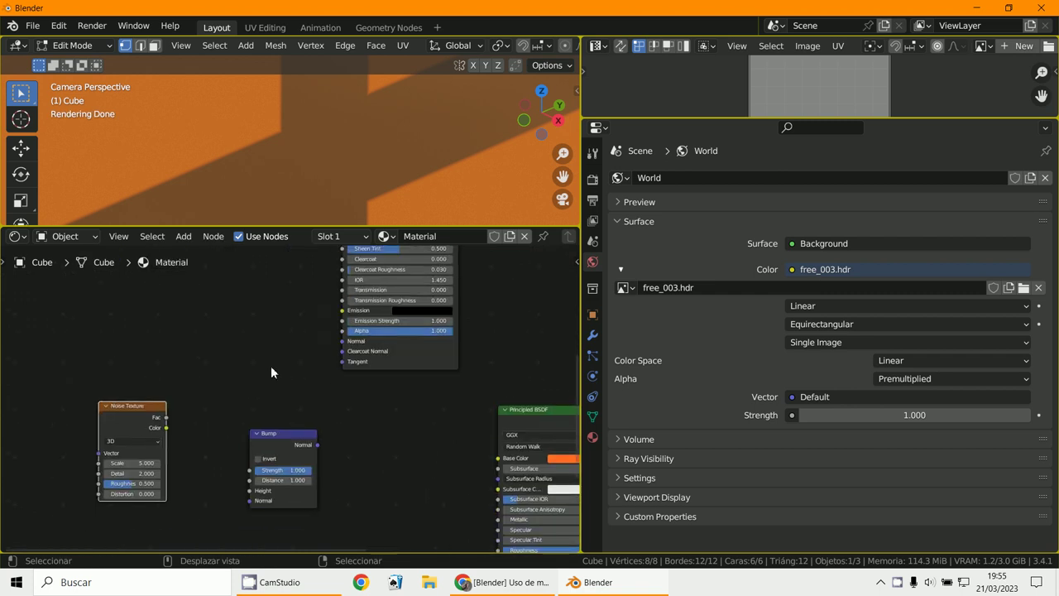
scroll(271, 372, "up", 1)
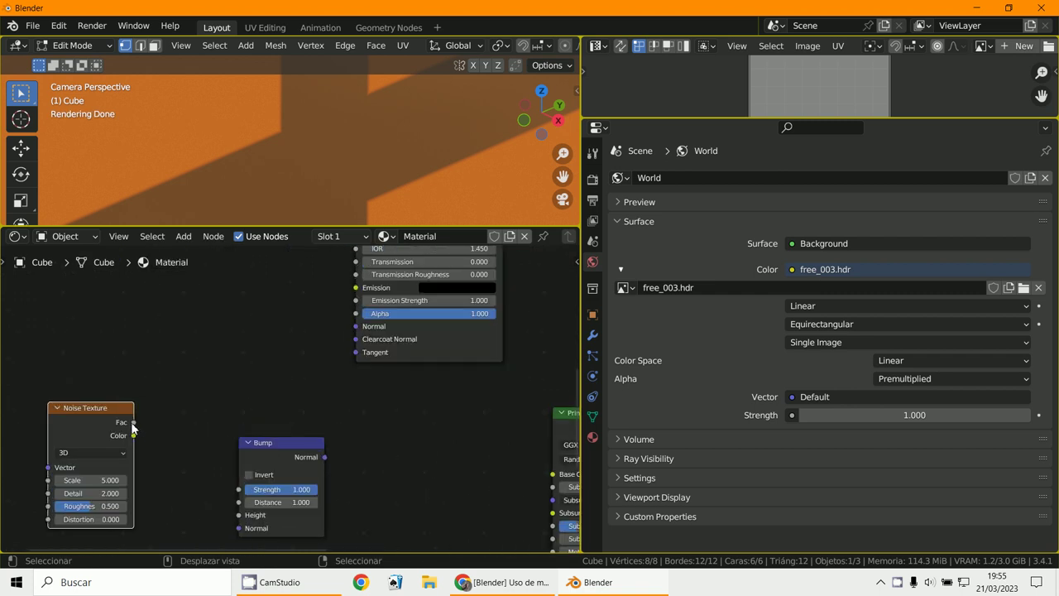
Connect the Noise Texture's Color to the Bump's Height, and the Bump's Normal to the bright orange Principled BSDF's Normal input.
left_click_drag(133, 435, 244, 515)
middle_click_drag(349, 501, 261, 476)
middle_click_drag(382, 531, 383, 402)
scroll(379, 456, "down", 2)
scroll(323, 391, "down", 1)
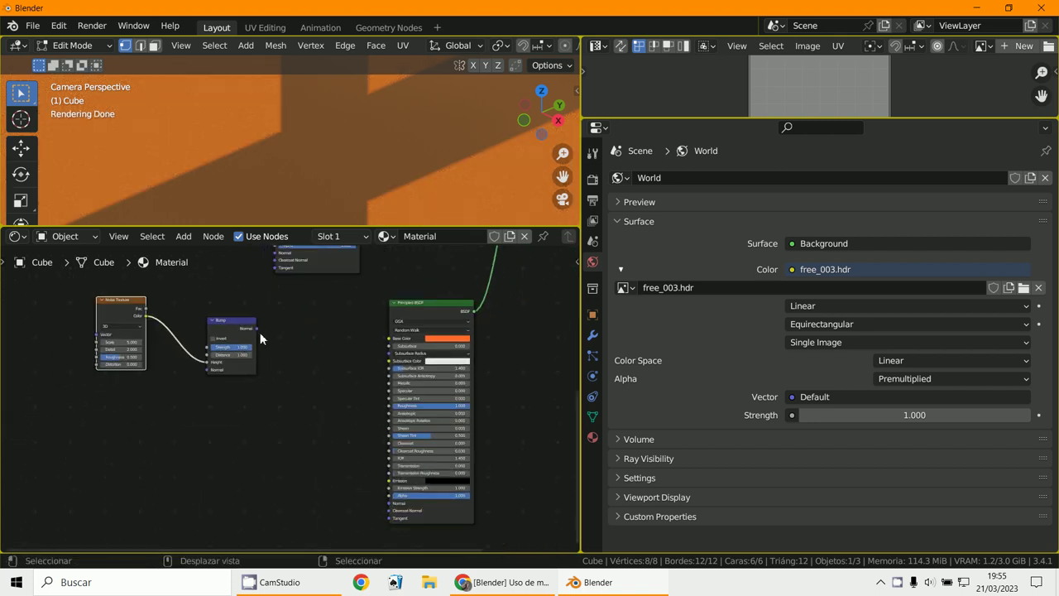
left_click_drag(258, 330, 391, 500)
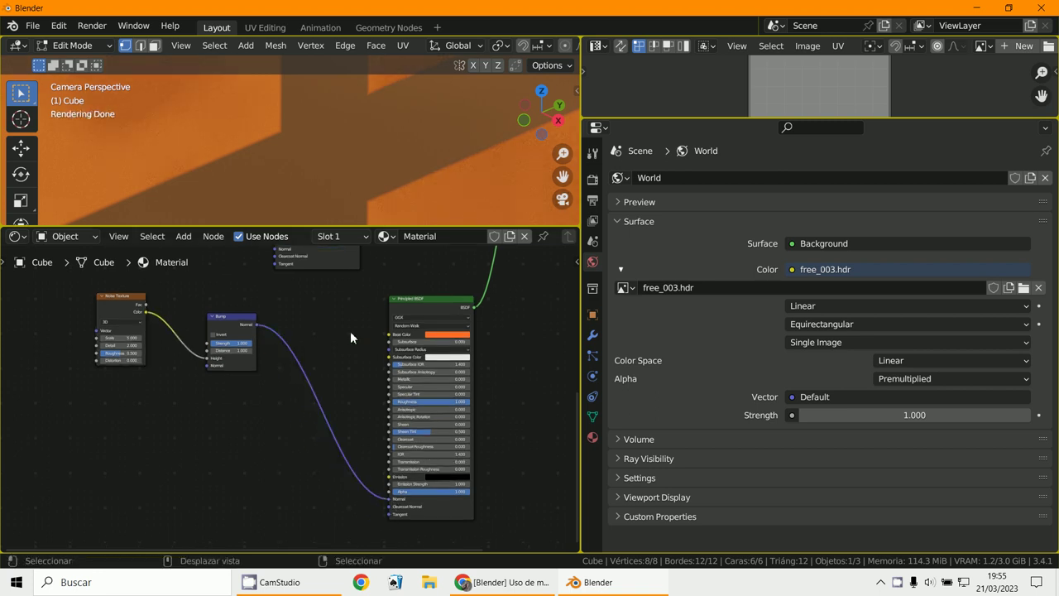
Enlarge the 3D viewport over the Shader Editor and frame the cube to check the bump effect.
scroll(243, 361, "up", 2)
middle_click_drag(243, 362, 280, 450)
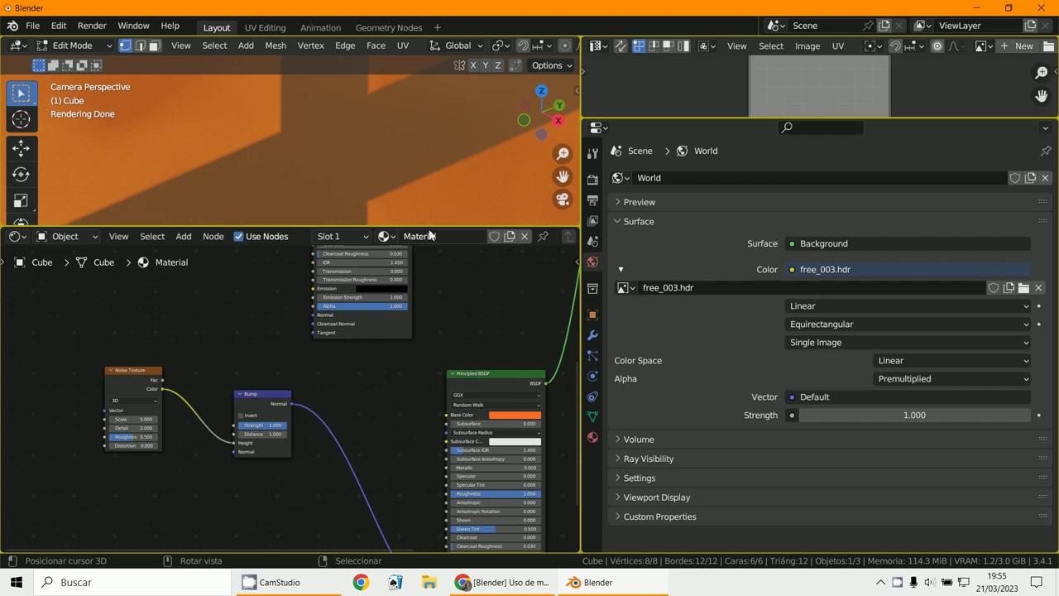
left_click_drag(429, 235, 418, 464)
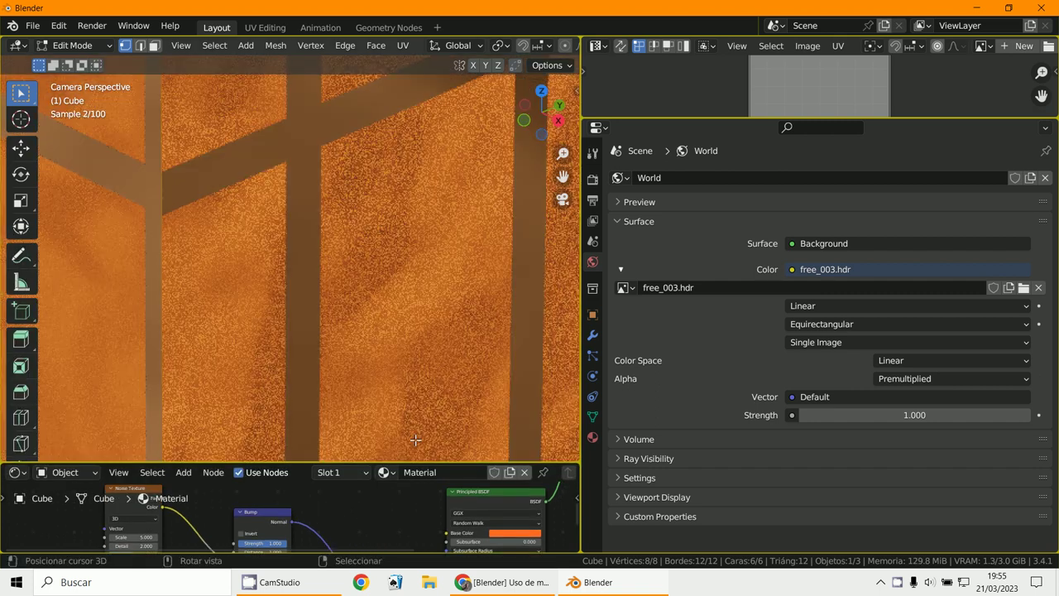
scroll(416, 440, "down", 6)
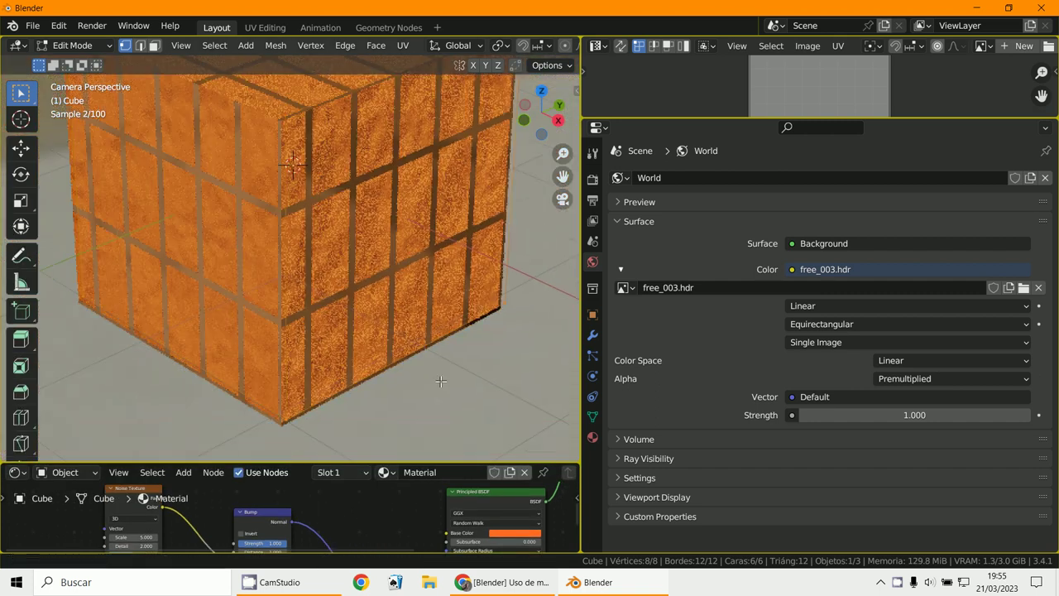
middle_click_drag(441, 381, 455, 372, "shift")
Lower the Bump node's Strength to 0.442 and check the cube's surface up close.
middle_click_drag(329, 525, 347, 508)
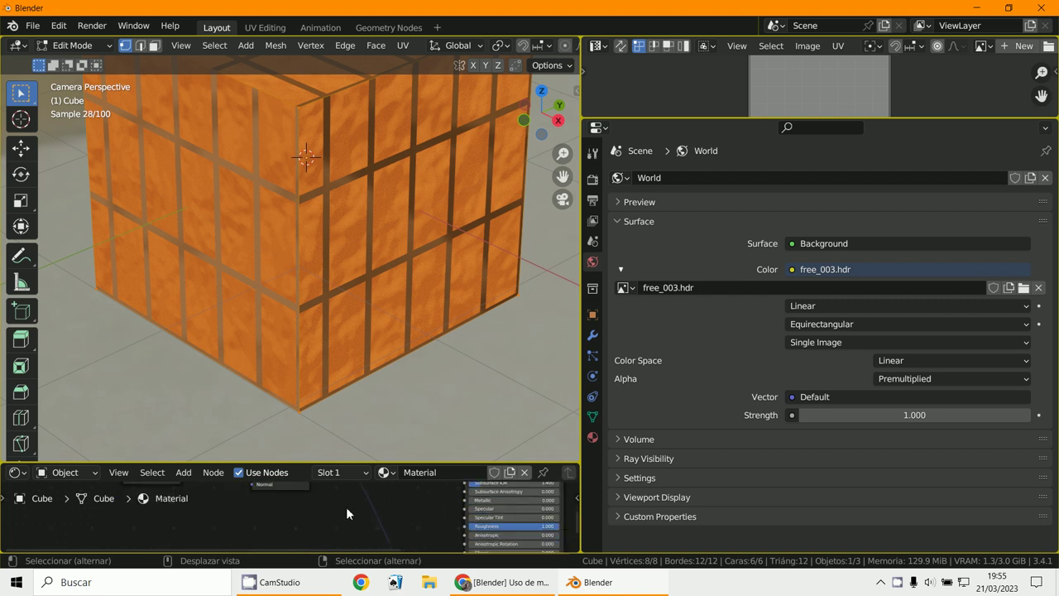
scroll(343, 509, "down", 2, "shift")
scroll(342, 510, "up", 3, "shift")
scroll(313, 514, "up", 1)
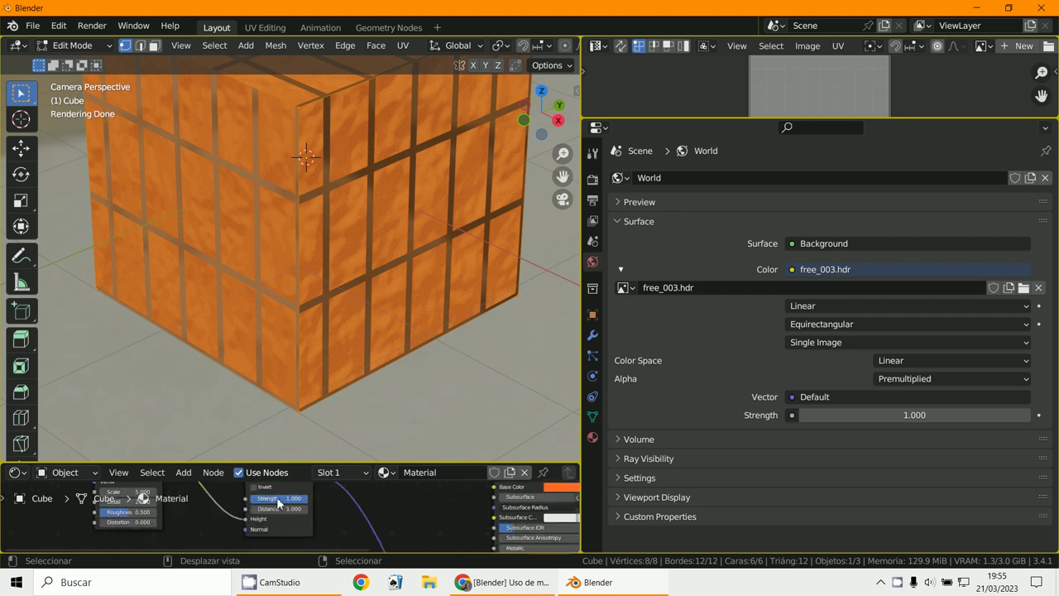
left_click_drag(281, 489, 232, 508)
scroll(426, 356, "up", 5)
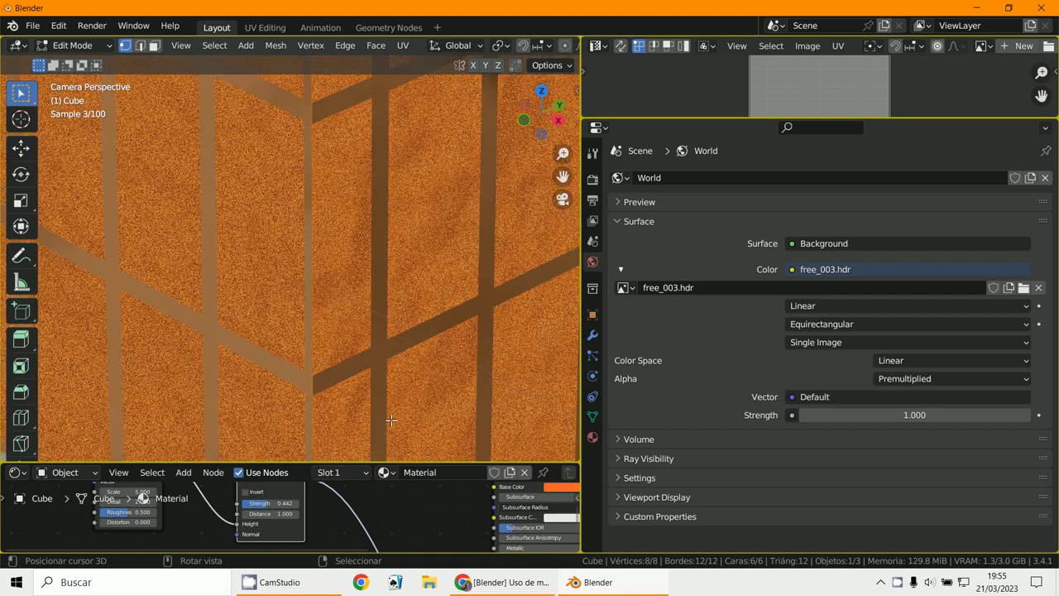
scroll(426, 356, "up", 4)
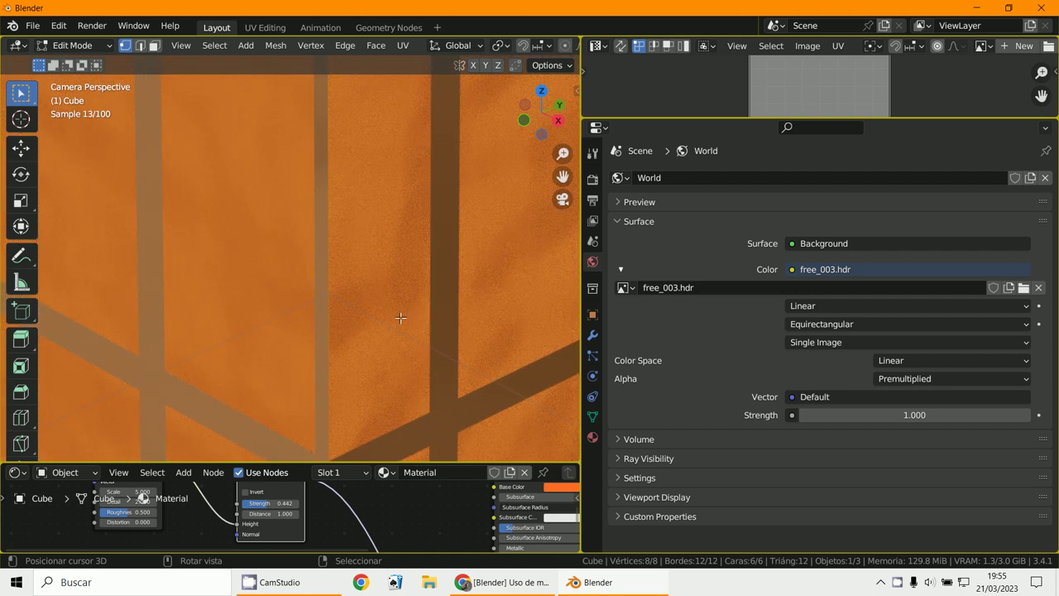
scroll(400, 317, "down", 10)
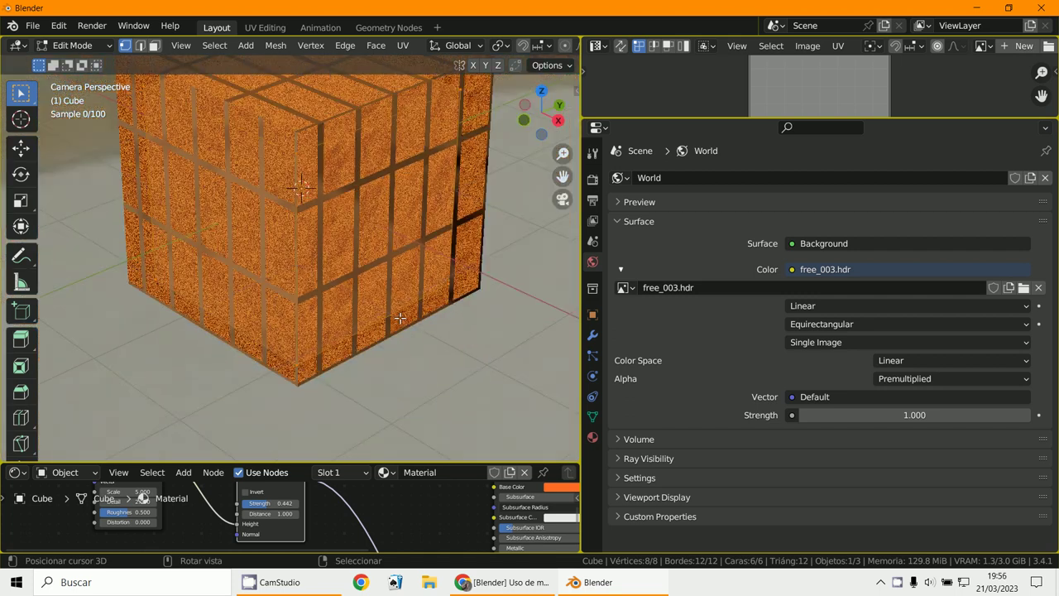
scroll(400, 318, "down", 2)
Enlarge the Shader Editor again and move the Texture Coordinate node down near the Noise Texture.
middle_click_drag(307, 495, 340, 516)
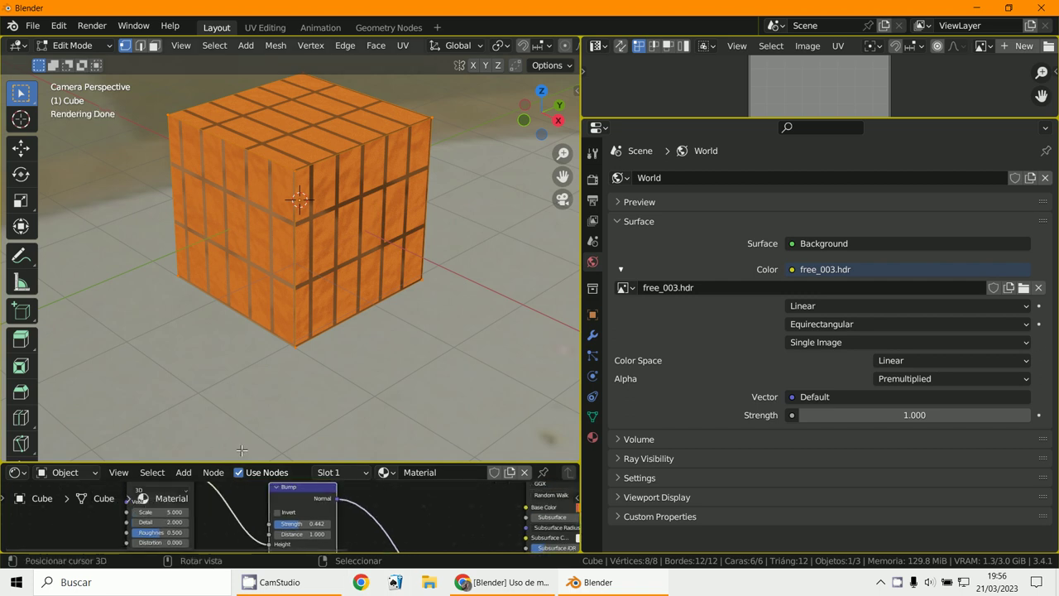
left_click_drag(264, 460, 264, 251)
middle_click_drag(199, 410, 310, 482)
scroll(309, 413, "down", 1)
left_click_drag(257, 287, 133, 405)
scroll(136, 407, "up", 5)
middle_click_drag(135, 410, 222, 412)
scroll(292, 413, "up", 1)
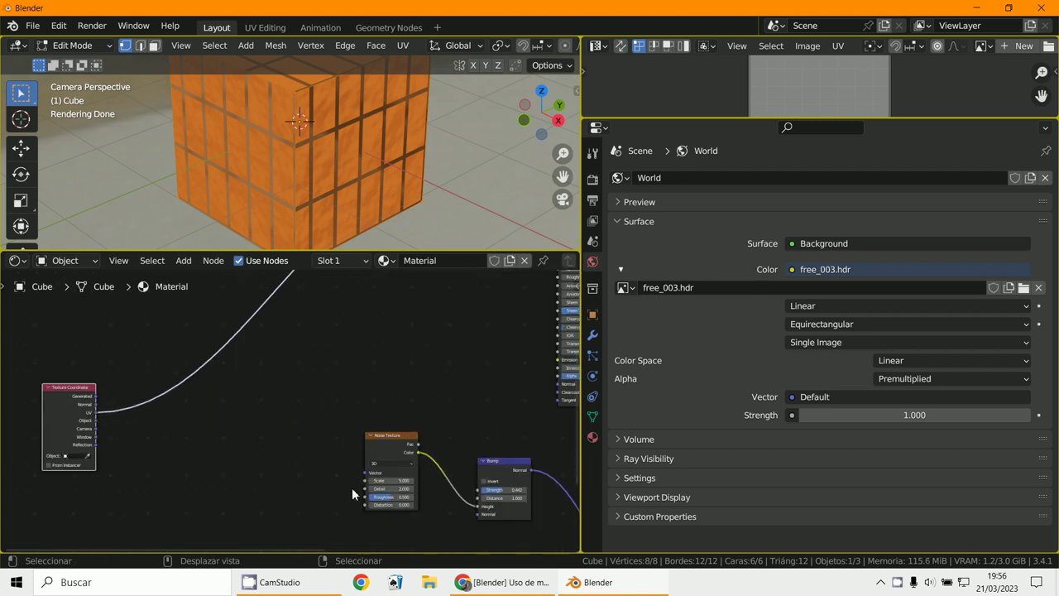
Connect the Texture Coordinate's UV output to the Noise Texture's Vector input and check the cube.
left_click_drag(365, 473, 95, 413)
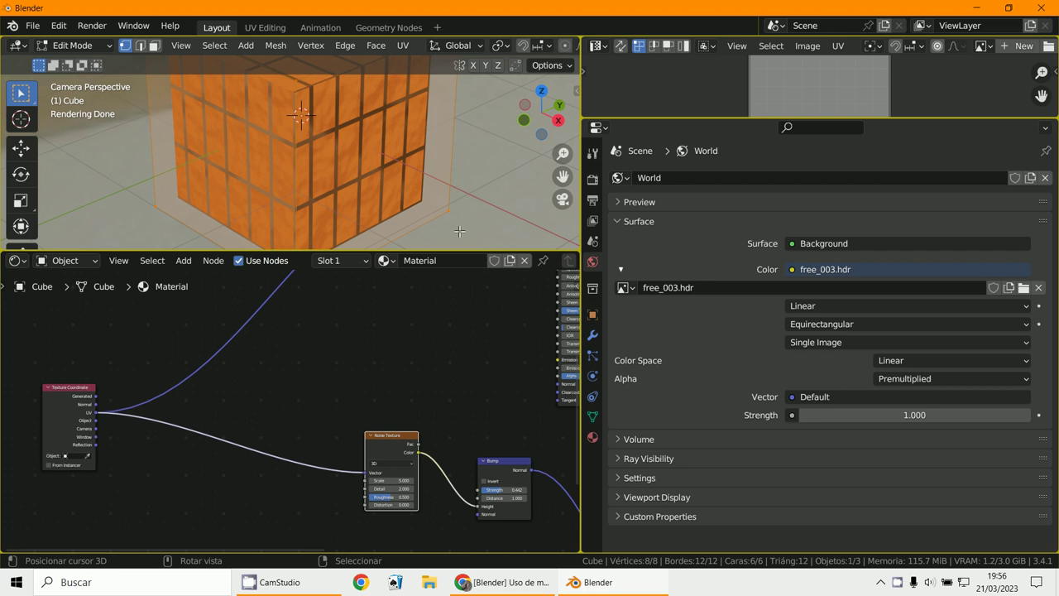
scroll(459, 230, "up", 5)
scroll(459, 231, "down", 5)
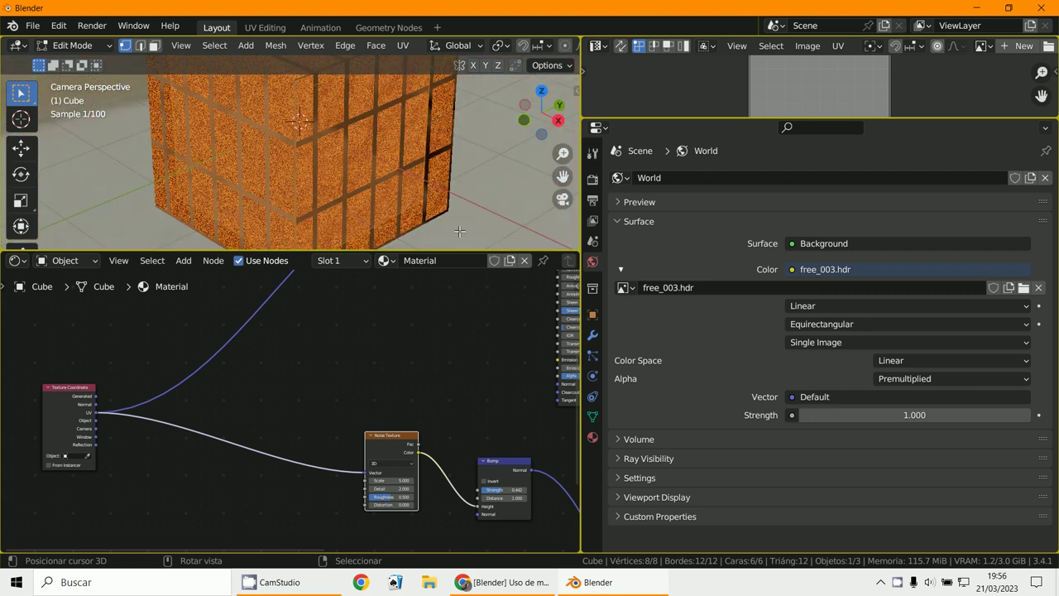
Widen the 3D viewport and Shader Editor at the expense of the Properties editor, and bring the whole node tree into view.
scroll(453, 259, "down", 2)
left_click_drag(583, 105, 934, 105)
scroll(727, 332, "down", 4)
middle_click_drag(726, 337, 554, 398)
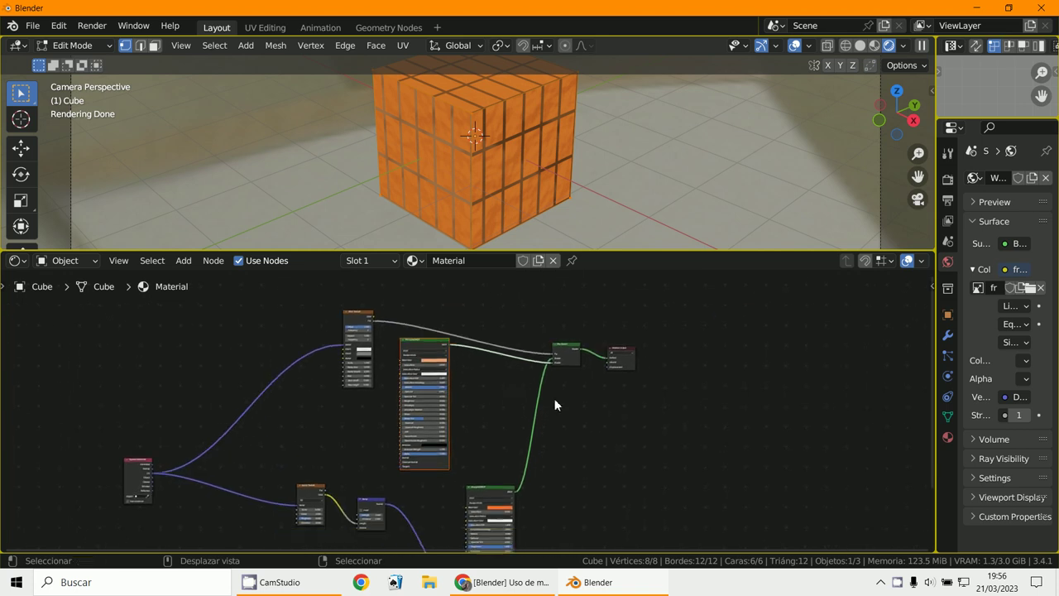
Move the Material Output and Mix Shader nodes farther from the Principled BSDF nodes to make room in the tree.
left_click_drag(637, 349, 759, 317)
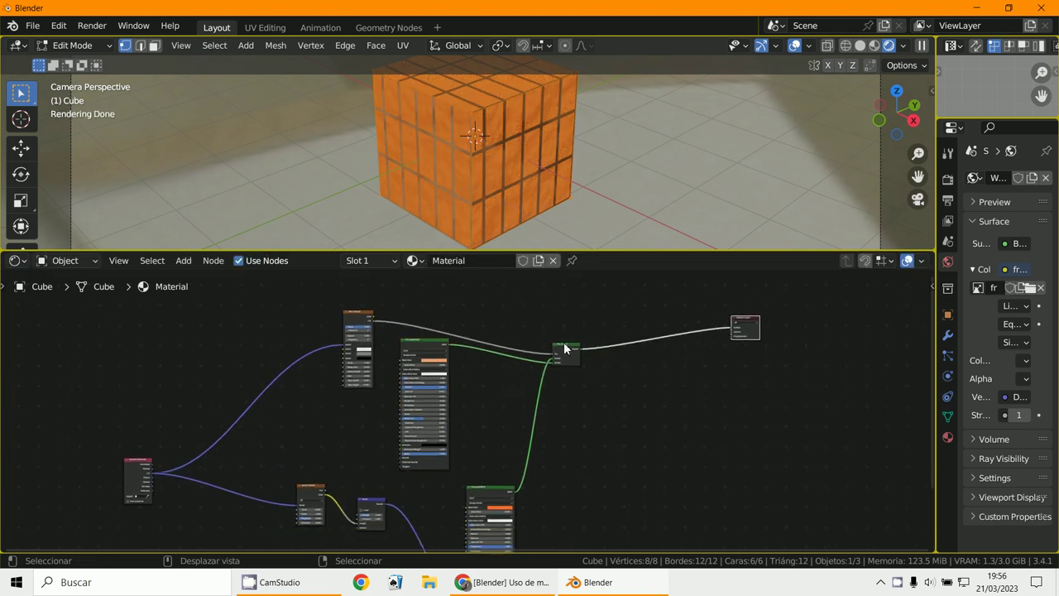
left_click_drag(563, 342, 614, 320)
scroll(628, 374, "up", 5)
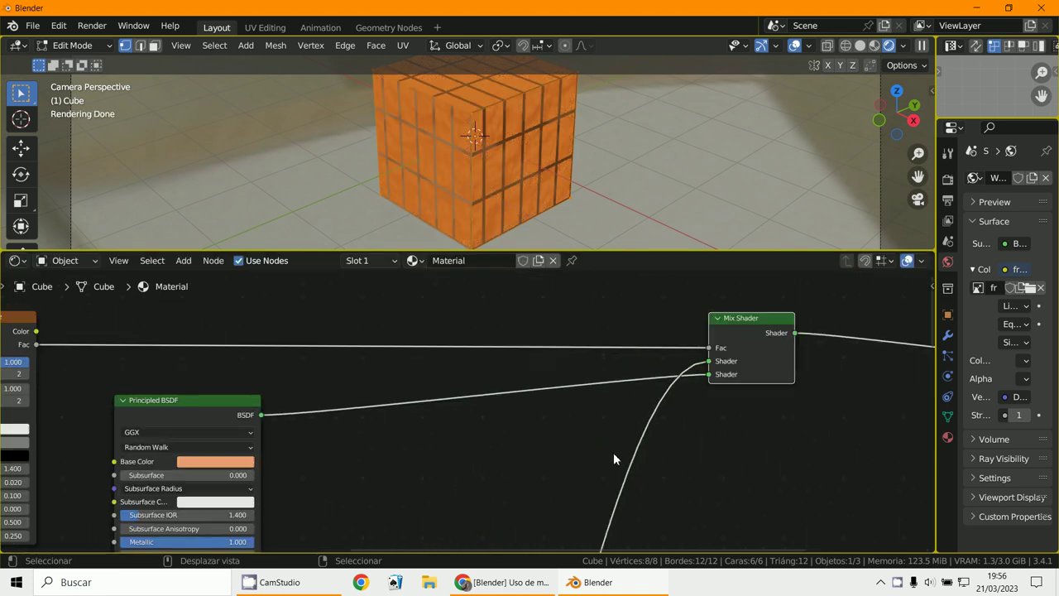
Move the two Principled BSDF nodes closer to the Mix Shader, one beside the other.
scroll(710, 341, "down", 4)
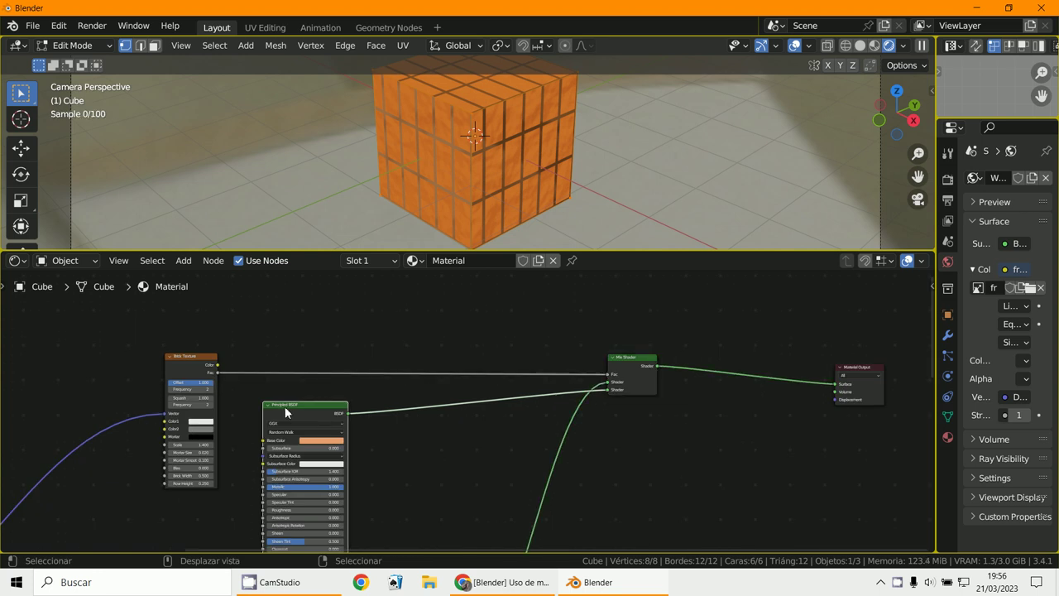
left_click_drag(289, 408, 418, 396)
scroll(671, 489, "down", 3)
middle_click_drag(650, 488, 654, 411)
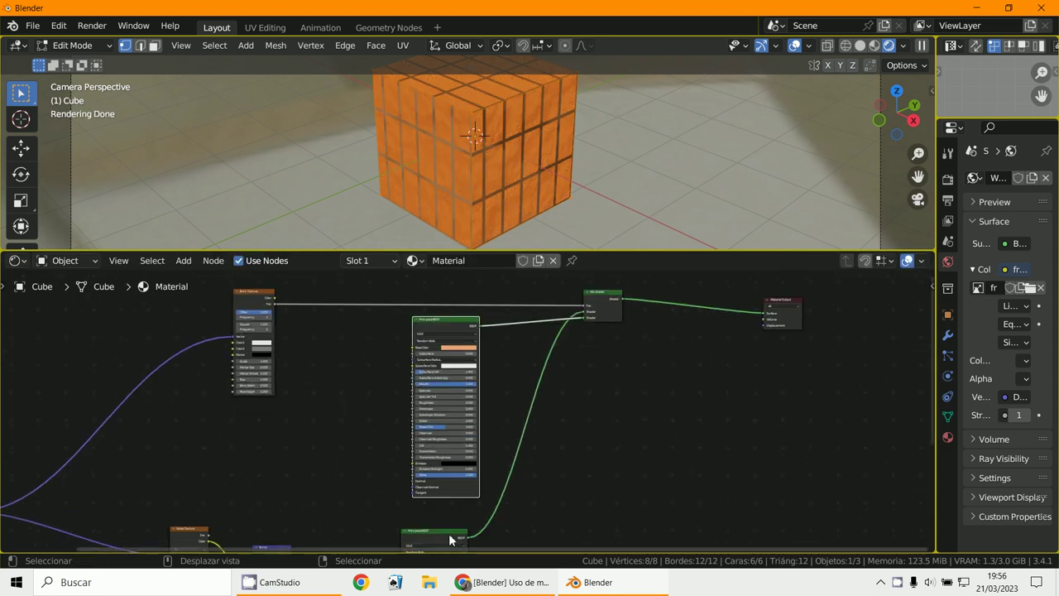
left_click_drag(449, 535, 537, 348)
Move the Bump, Noise Texture and Texture Coordinate nodes closer to the Principled BSDF nodes to compact the tree.
middle_click_drag(489, 461, 614, 404)
left_click_drag(403, 488, 526, 463)
left_click(327, 470)
left_click_drag(327, 470, 446, 447)
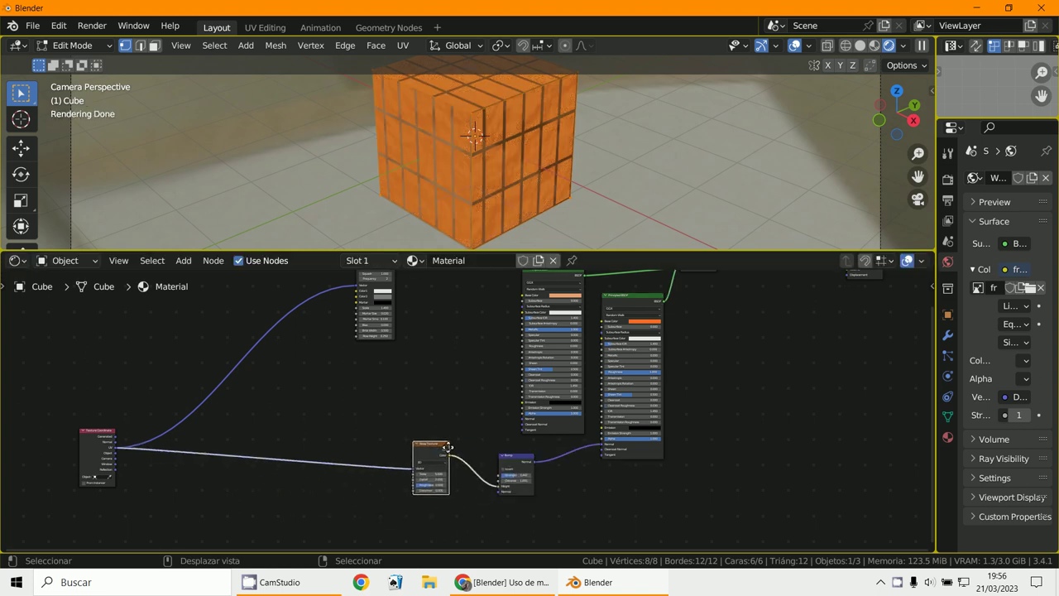
middle_click_drag(445, 429, 558, 458)
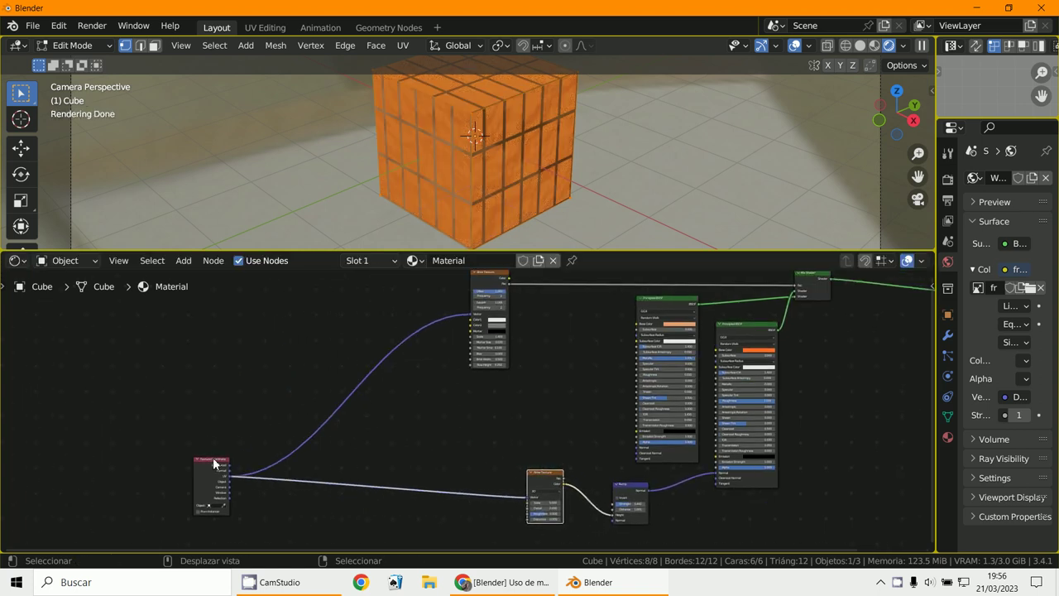
left_click_drag(213, 463, 391, 425)
Move the Brick Texture node up and closer to the Principled BSDF nodes.
middle_click_drag(502, 413, 354, 563)
scroll(355, 276, "up", 5)
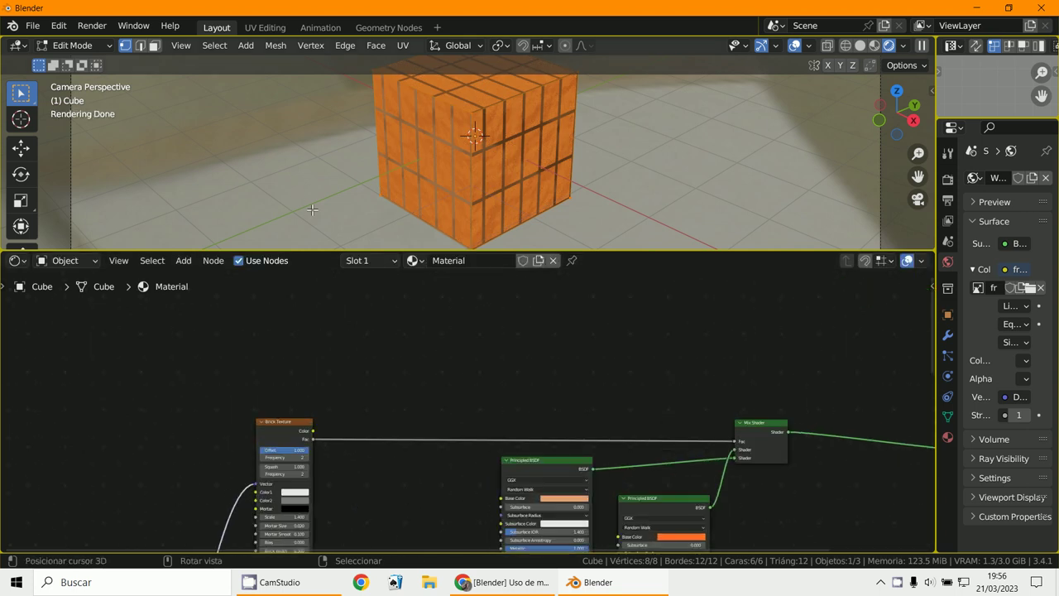
left_click_drag(277, 422, 386, 346)
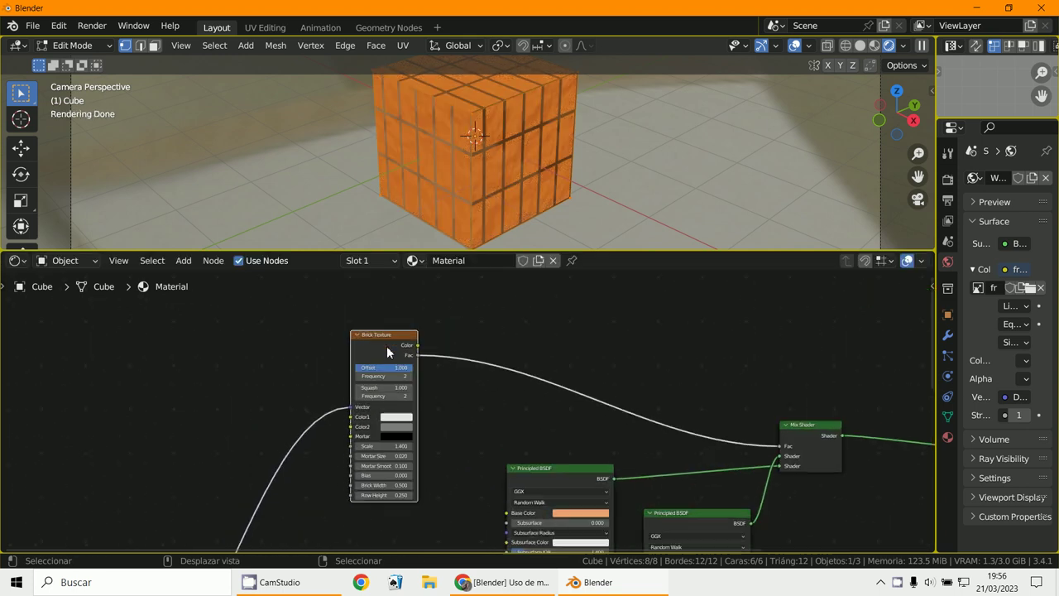
left_click(392, 436)
left_click(386, 429)
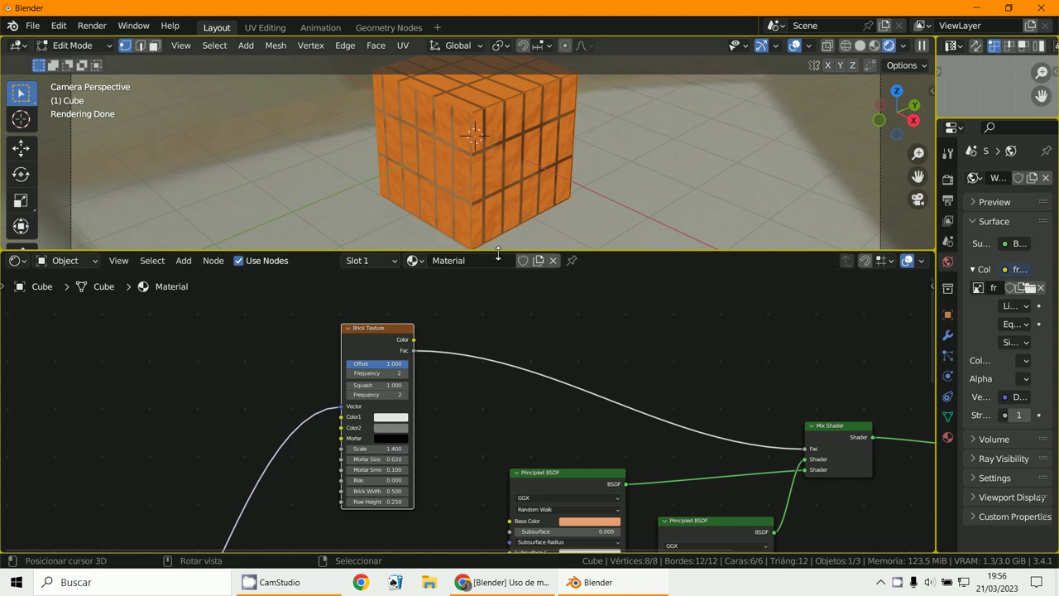
Set the Brick Texture's Mortar Size to 0.03 and look closely at the mortar lines on the cube.
scroll(369, 488, "up", 2)
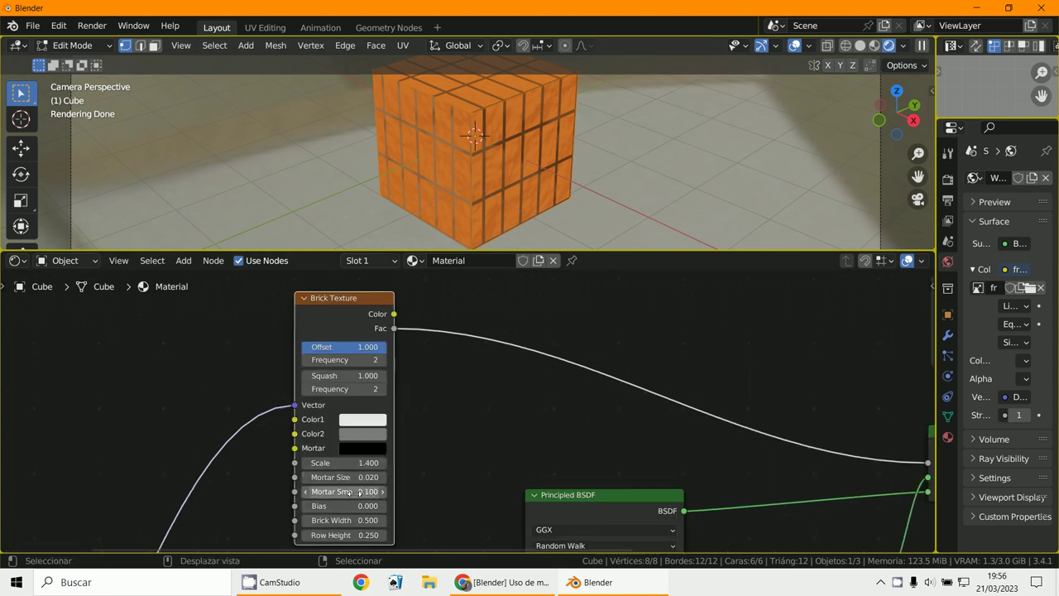
left_click(369, 477)
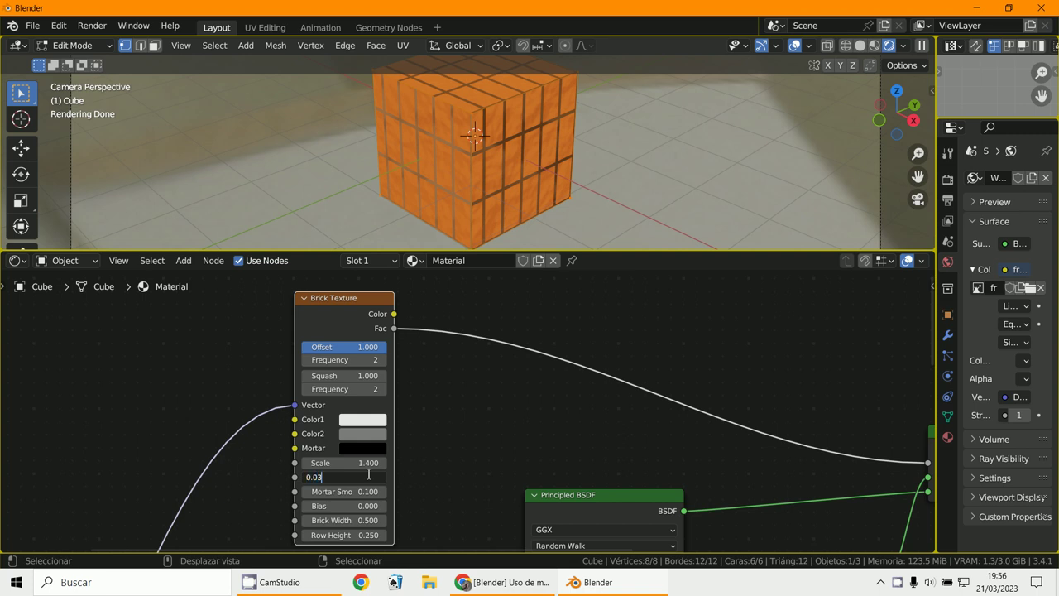
type("0.03")
key("Return")
scroll(493, 151, "up", 3)
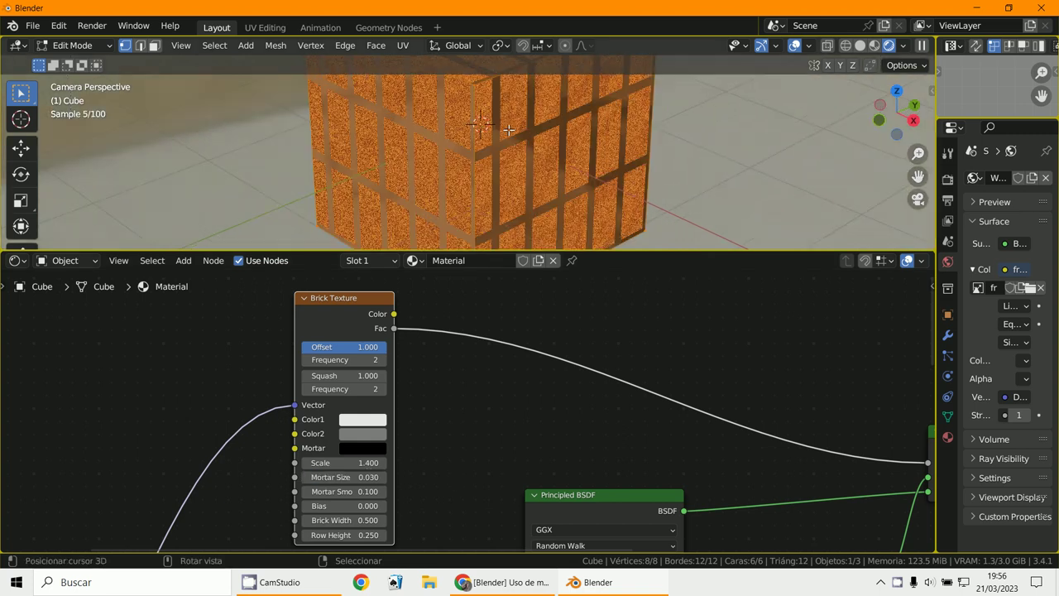
Set both Color2 and Color1 of the Brick Texture to pure white.
left_click(364, 433)
left_click_drag(451, 300, 450, 235)
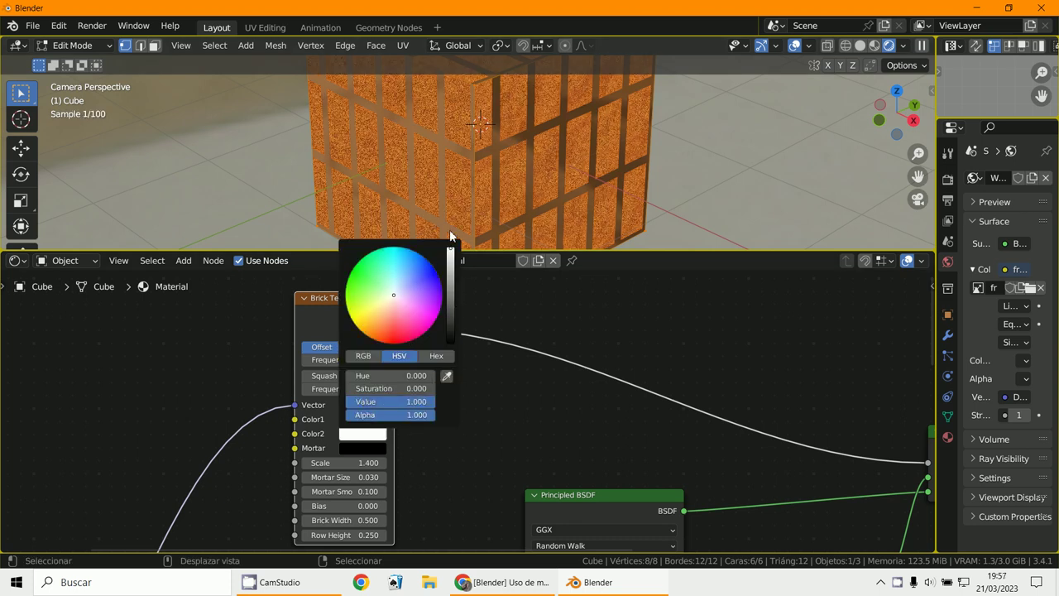
left_click(370, 420)
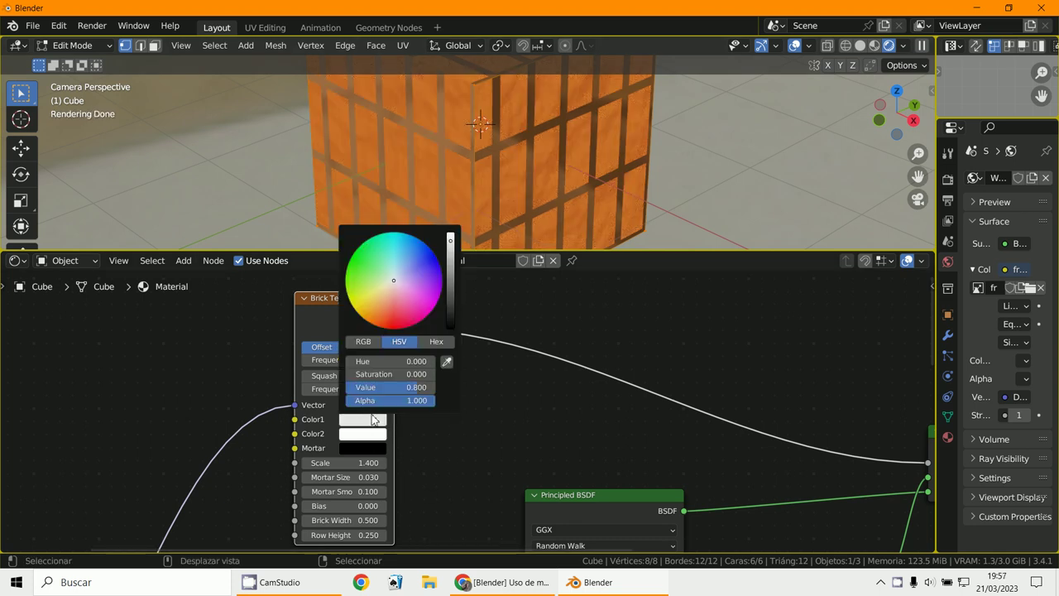
left_click_drag(455, 248, 459, 205)
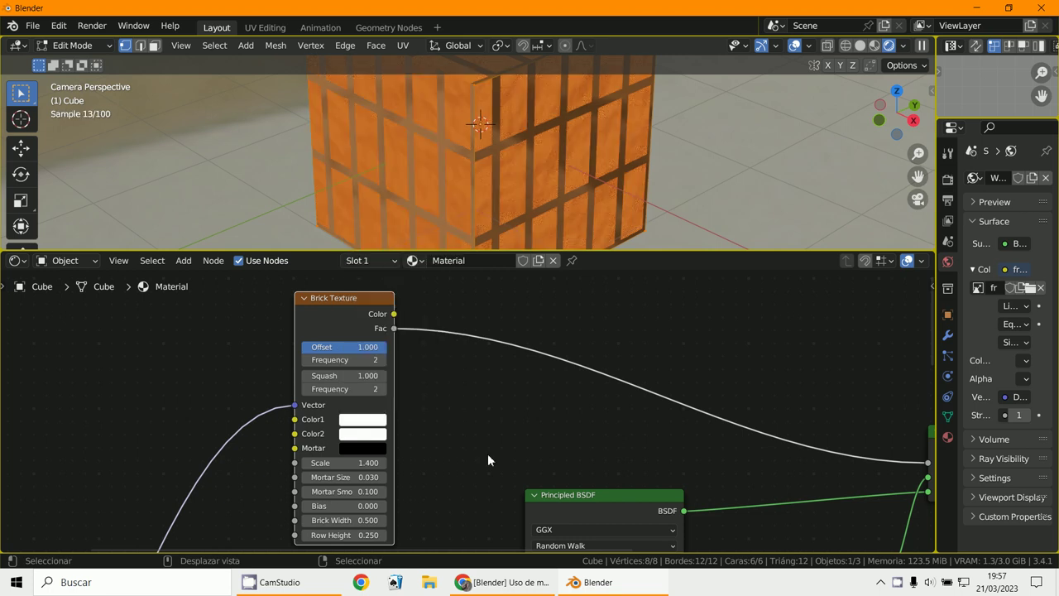
Set the Brick Texture's Offset to 0.413 and its Color2 to a saturated blue.
left_click_drag(357, 349, 315, 349)
scroll(485, 308, "up", 1)
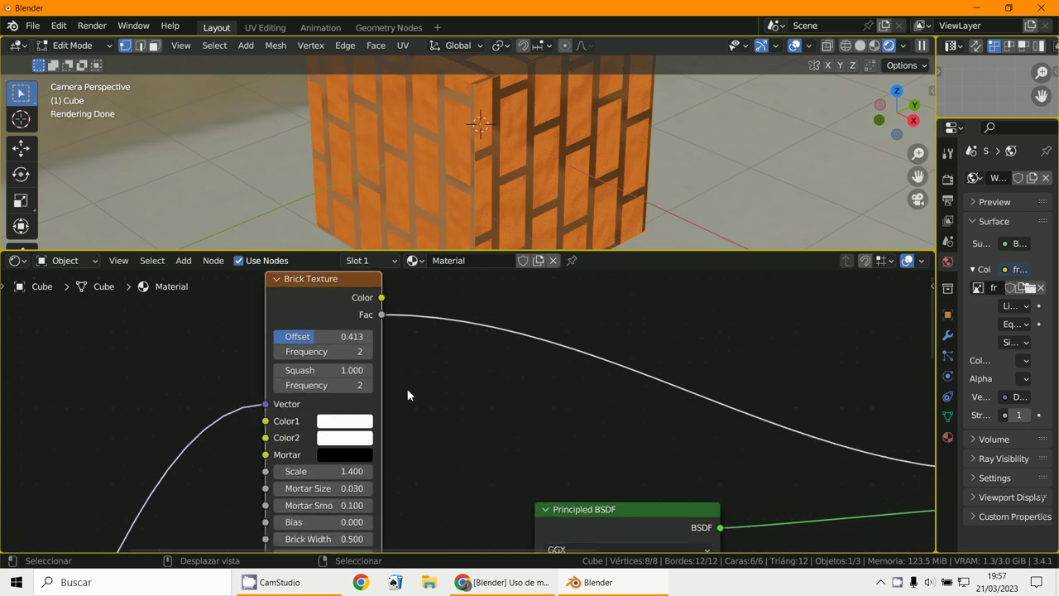
left_click(350, 439)
left_click_drag(393, 291, 432, 260)
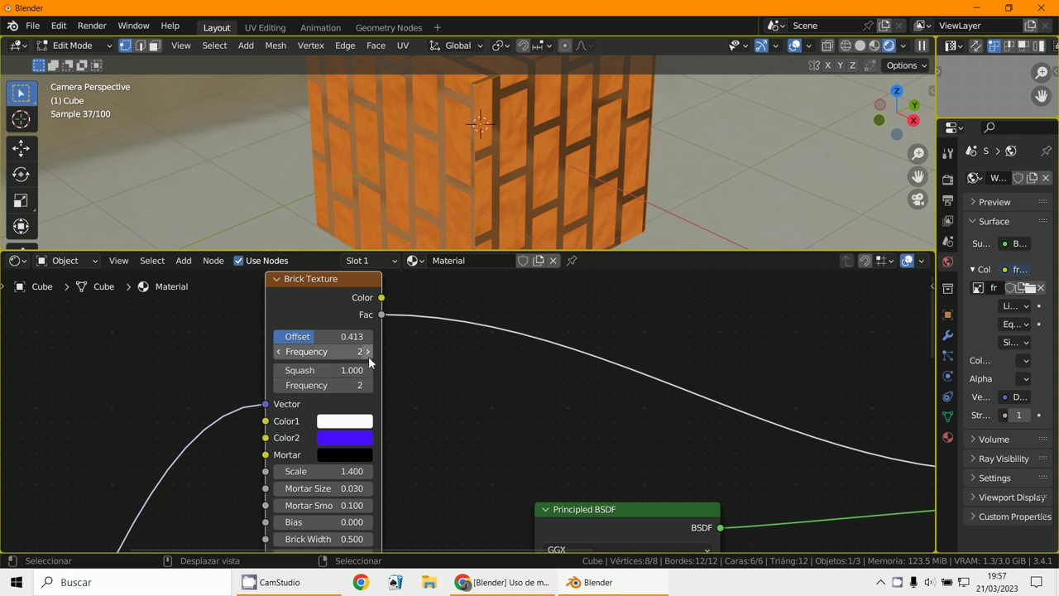
Set the Brick Texture's squash Frequency to 2 and its offset Frequency to 4.
left_click(279, 385)
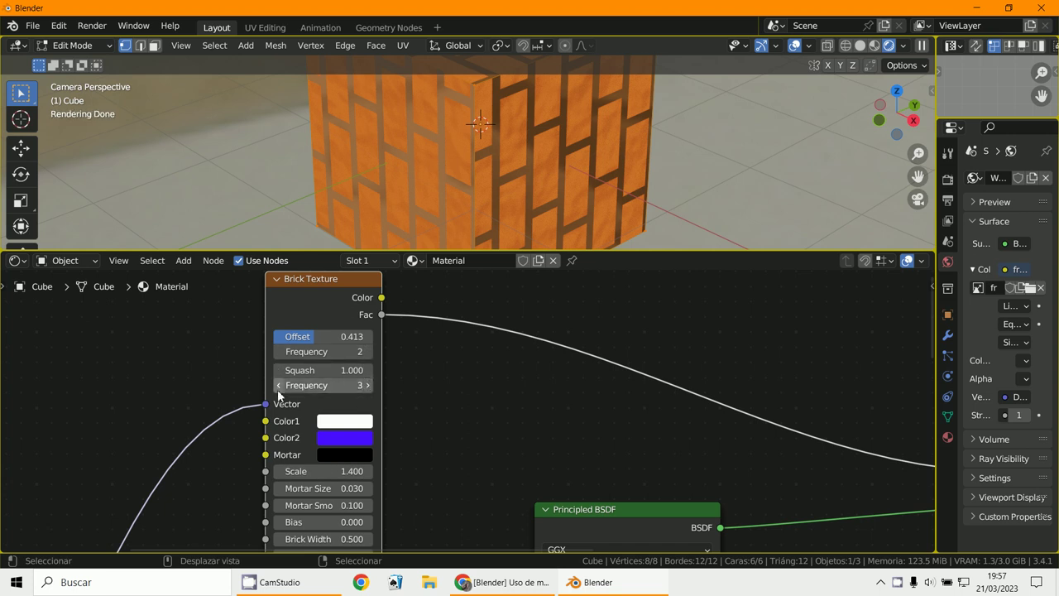
left_click(368, 352)
left_click(368, 351)
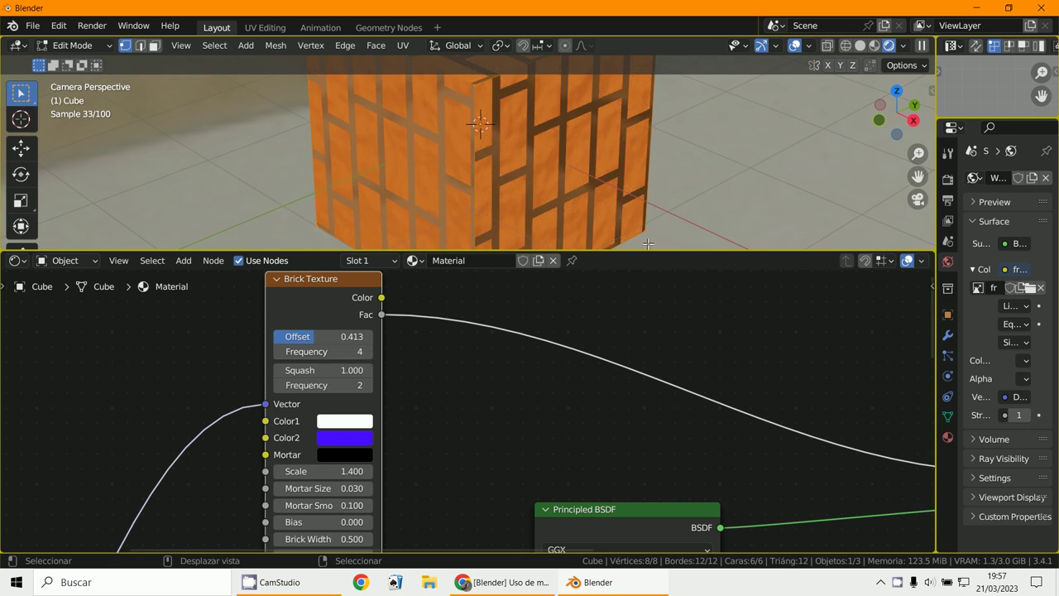
Examine the staggered brick pattern on the cube and the whole material node tree.
scroll(648, 247, "up", 4)
scroll(649, 248, "down", 6)
scroll(520, 427, "down", 4)
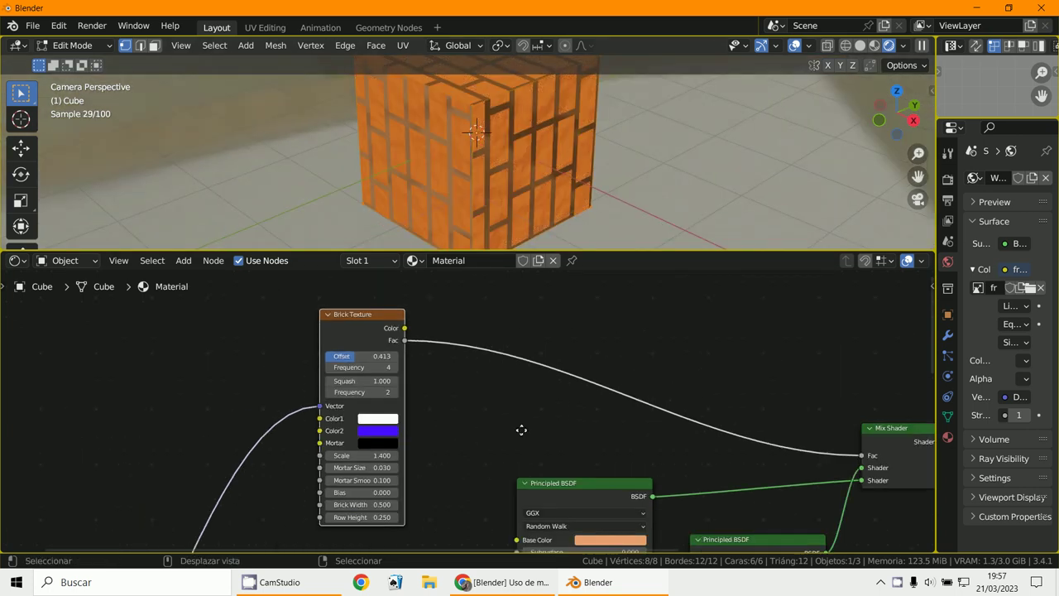
middle_click_drag(520, 428, 528, 384)
scroll(539, 366, "down", 4)
scroll(553, 407, "up", 1)
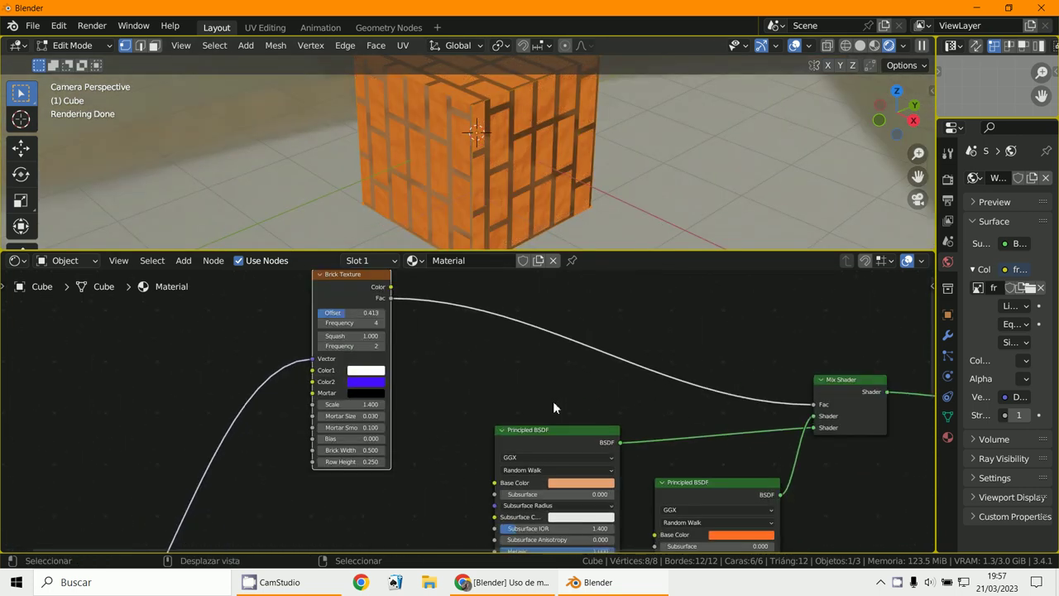
scroll(540, 511, "down", 2)
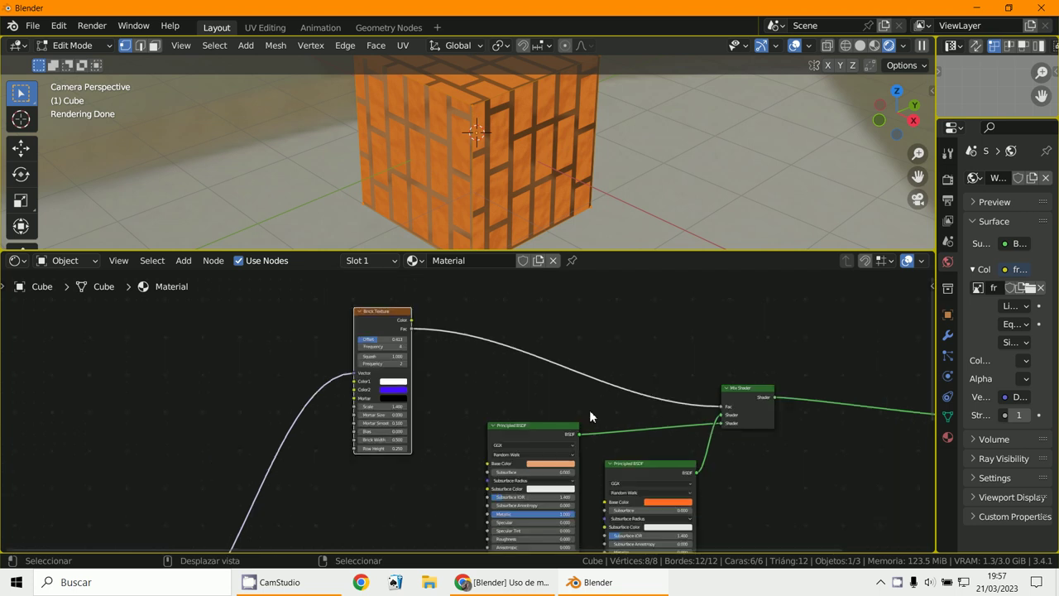
scroll(589, 416, "down", 2)
middle_click_drag(511, 472, 473, 405)
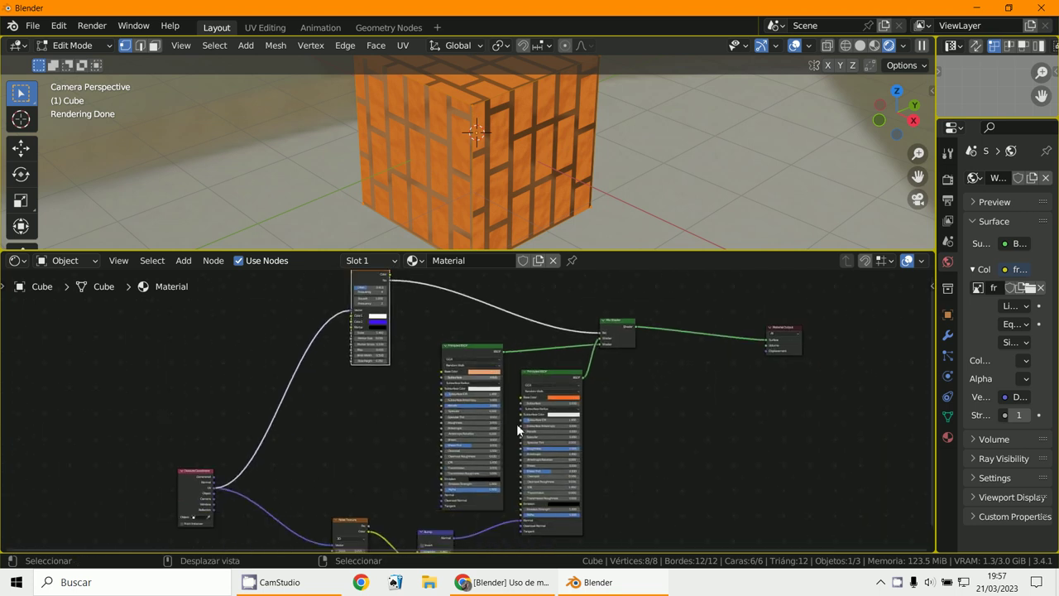
Change the Brick Texture's Color2 back to white and check the cube up close and from farther away.
scroll(395, 357, "up", 3)
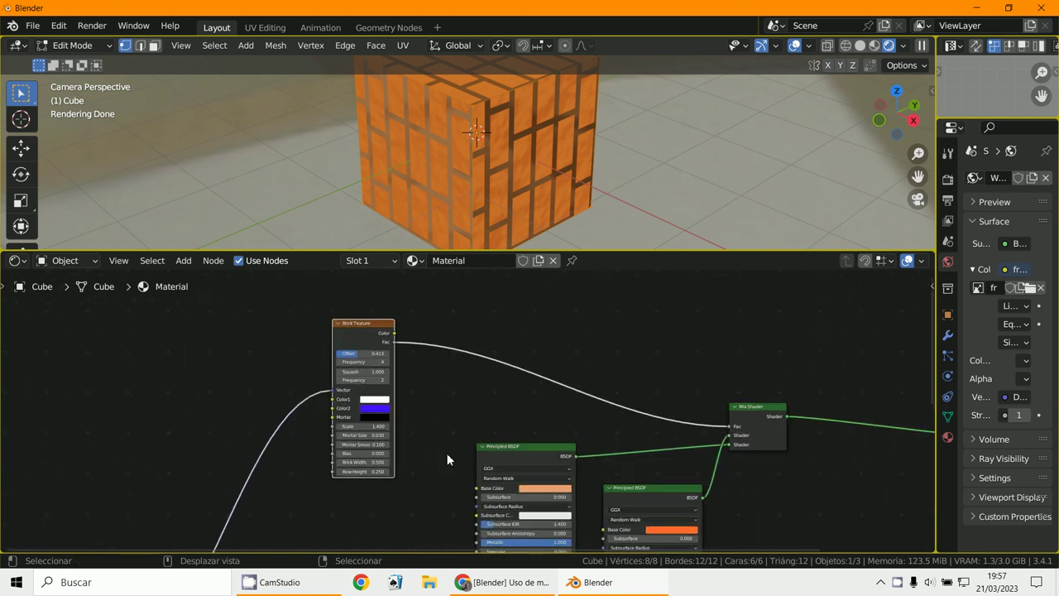
left_click(373, 409)
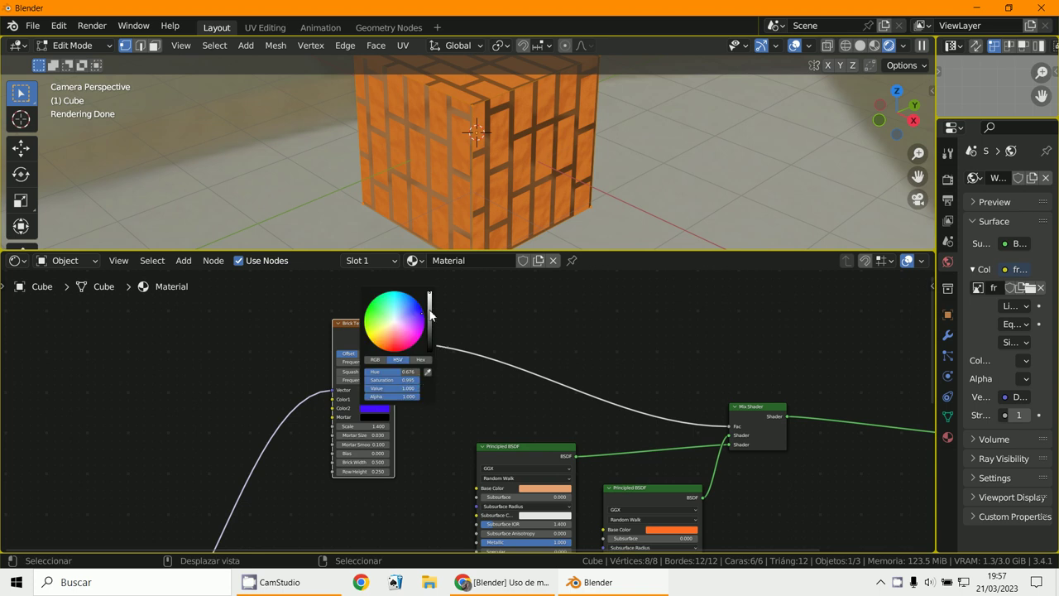
left_click(394, 321)
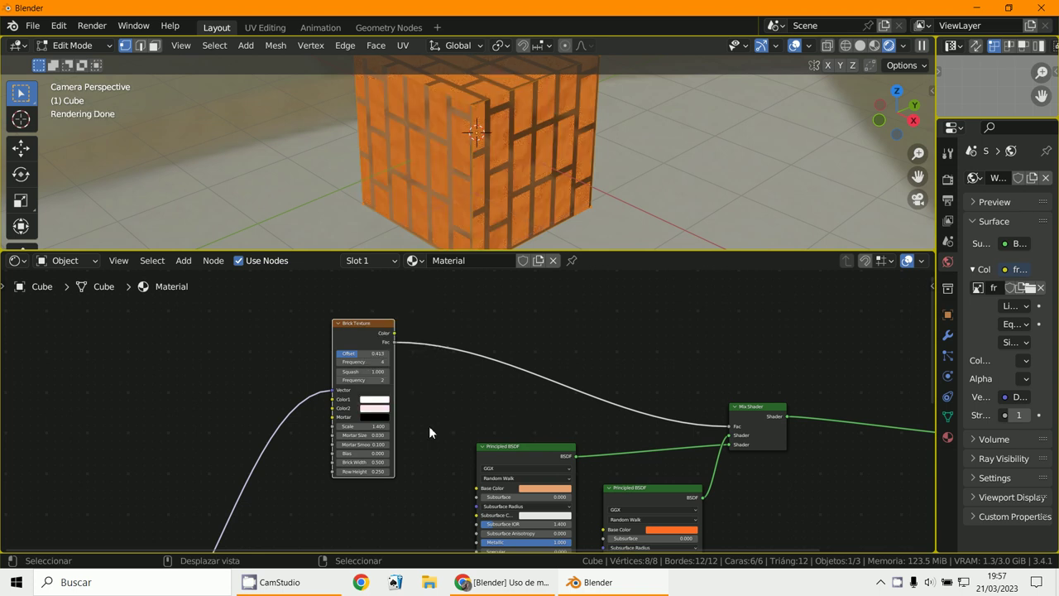
scroll(429, 426, "up", 1)
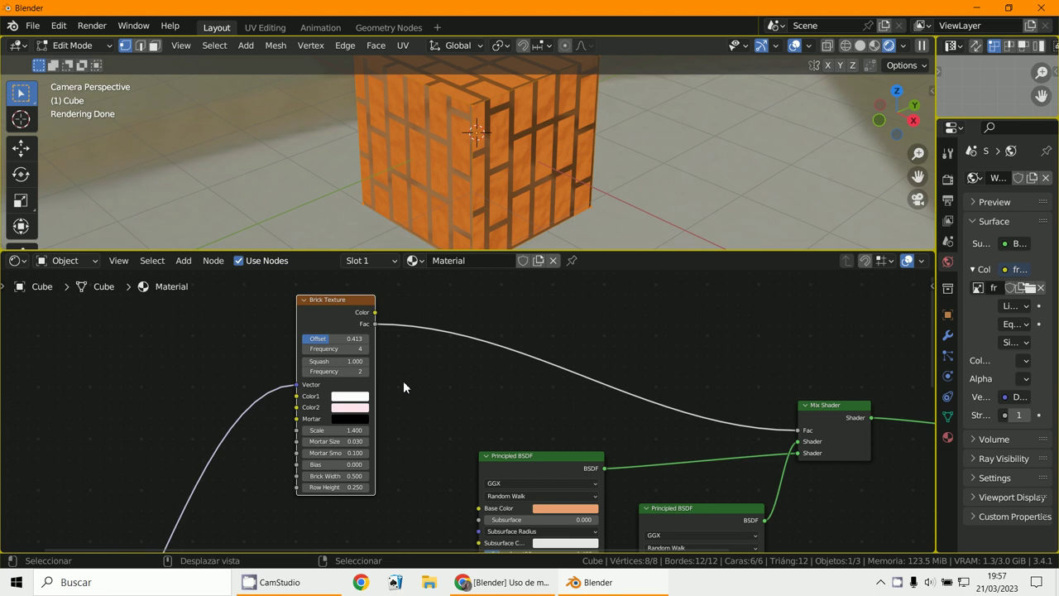
scroll(356, 405, "up", 1)
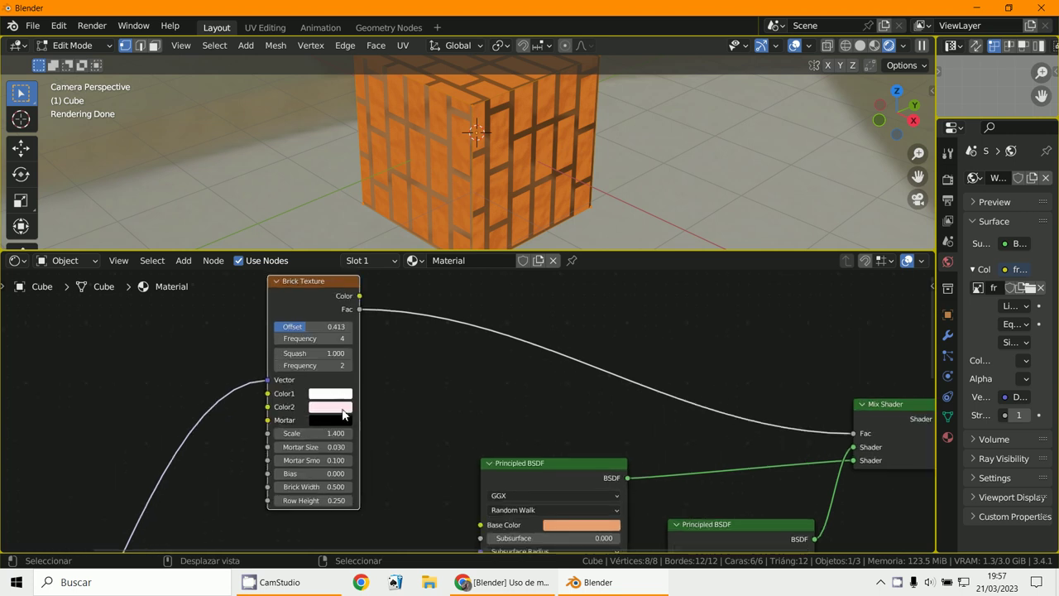
left_click(344, 414)
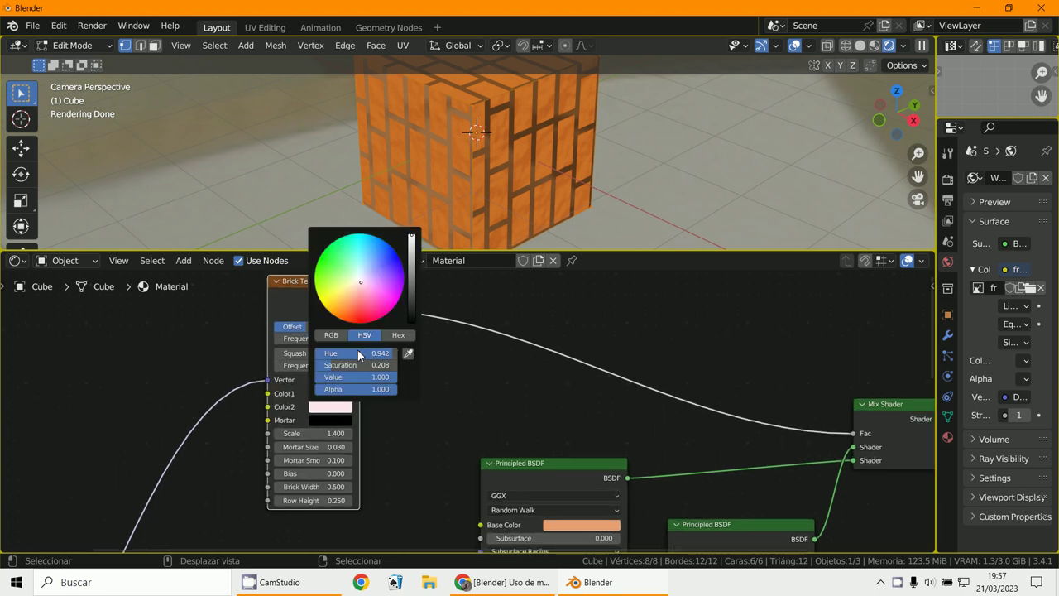
left_click_drag(324, 367, 303, 367)
scroll(632, 237, "up", 3)
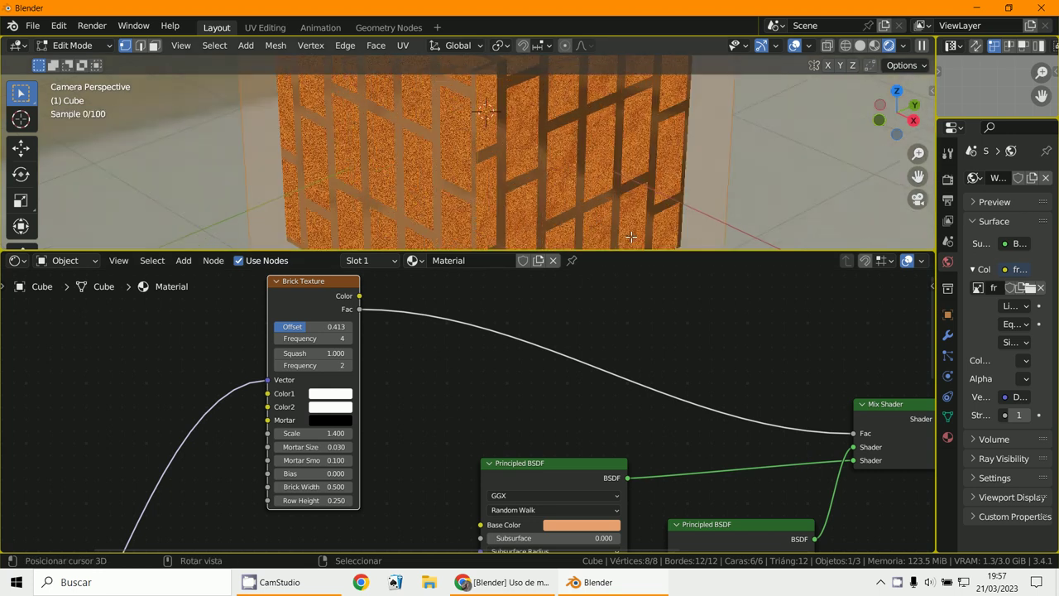
scroll(630, 238, "down", 5)
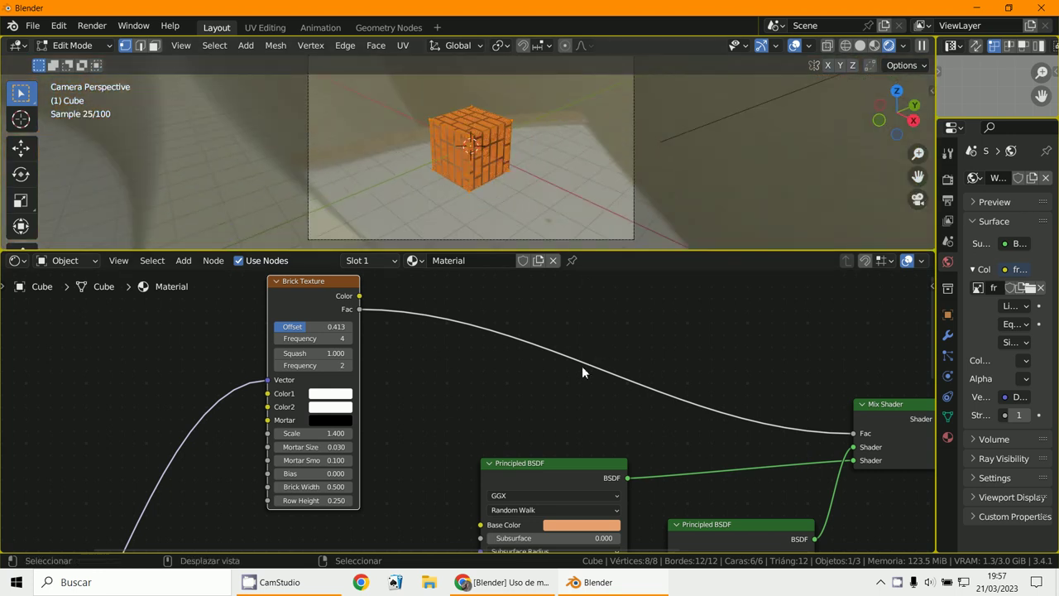
Tidy the node tree by shifting the Principled BSDF nodes, lowering the Brick Texture and raising the Texture Coordinate node.
scroll(582, 366, "down", 6)
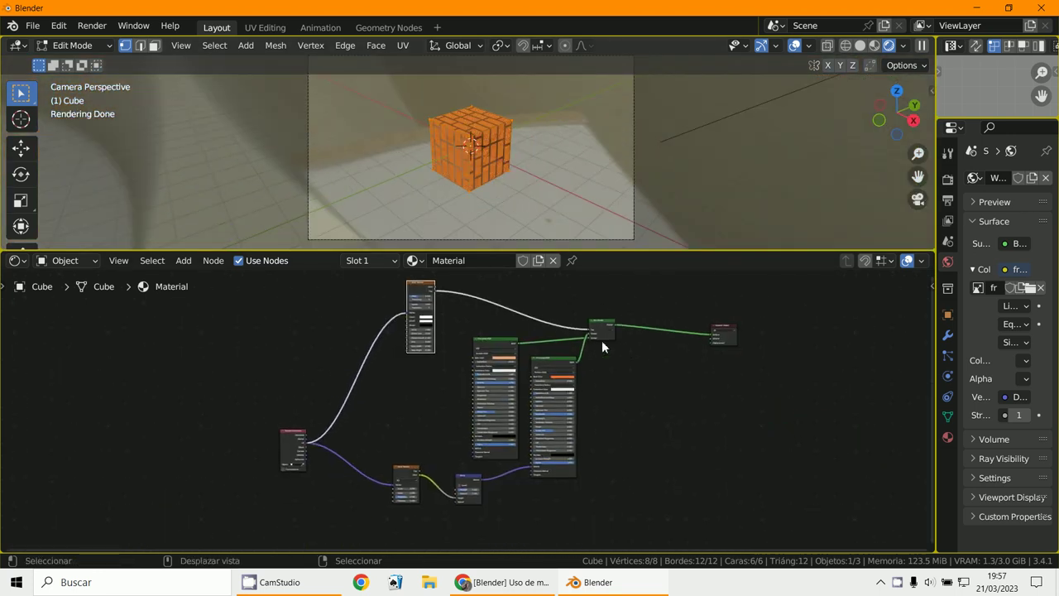
left_click_drag(504, 345, 549, 352)
left_click(444, 319)
left_click(429, 295)
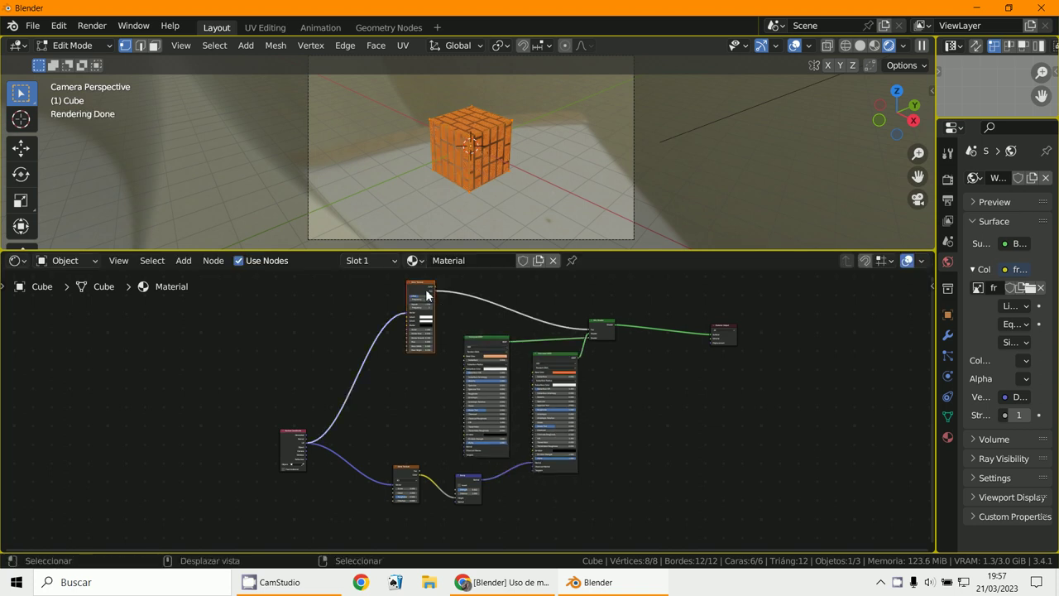
left_click_drag(420, 290, 427, 316)
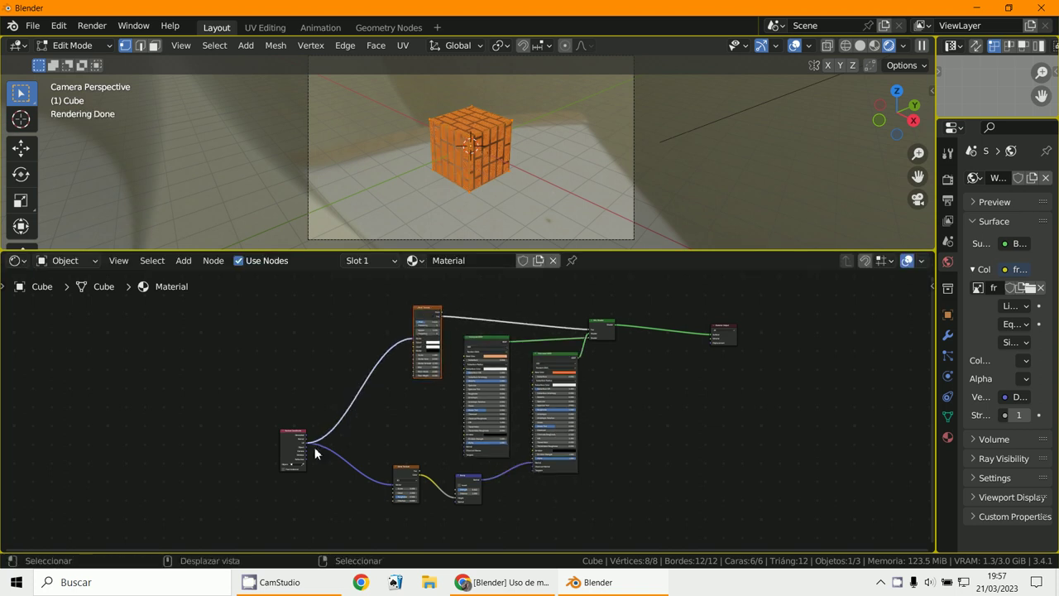
left_click_drag(298, 447, 325, 368)
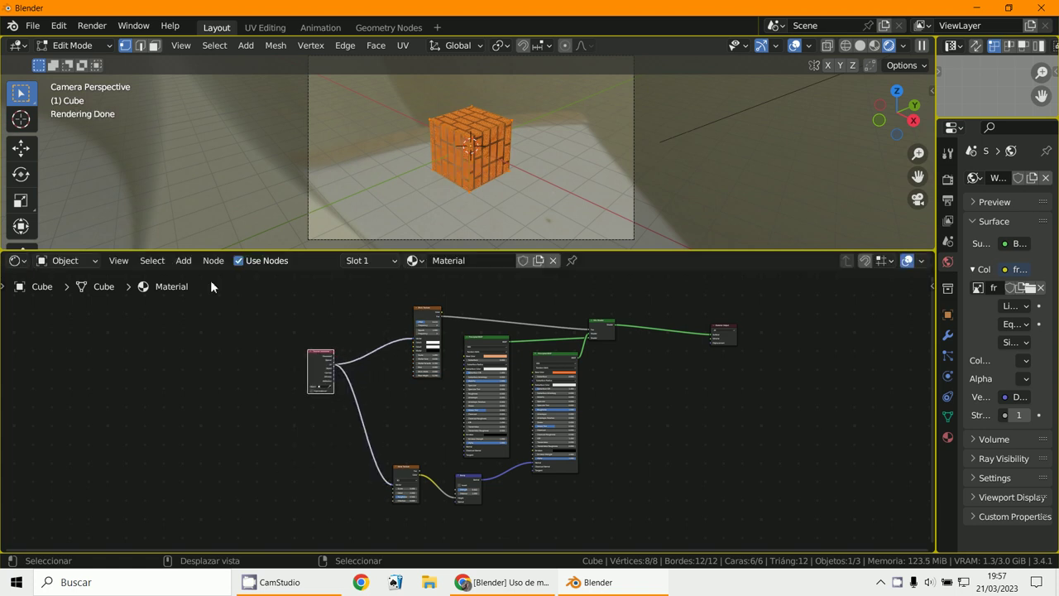
Widen the Properties editor to show the World settings and enlarge the cube in the 3D viewport.
scroll(308, 368, "up", 3)
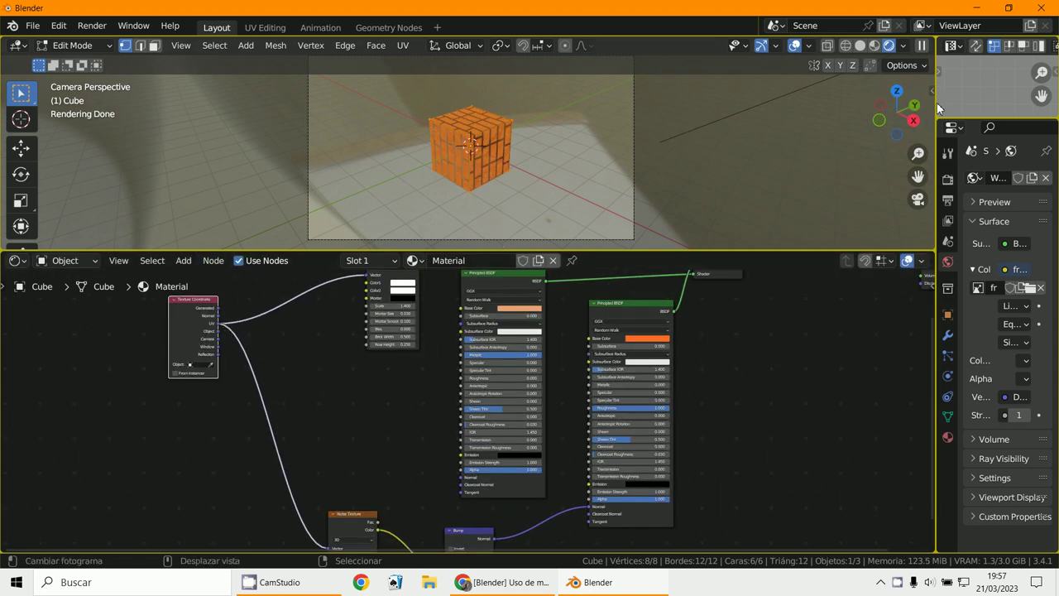
left_click_drag(936, 103, 834, 102)
scroll(421, 179, "up", 5)
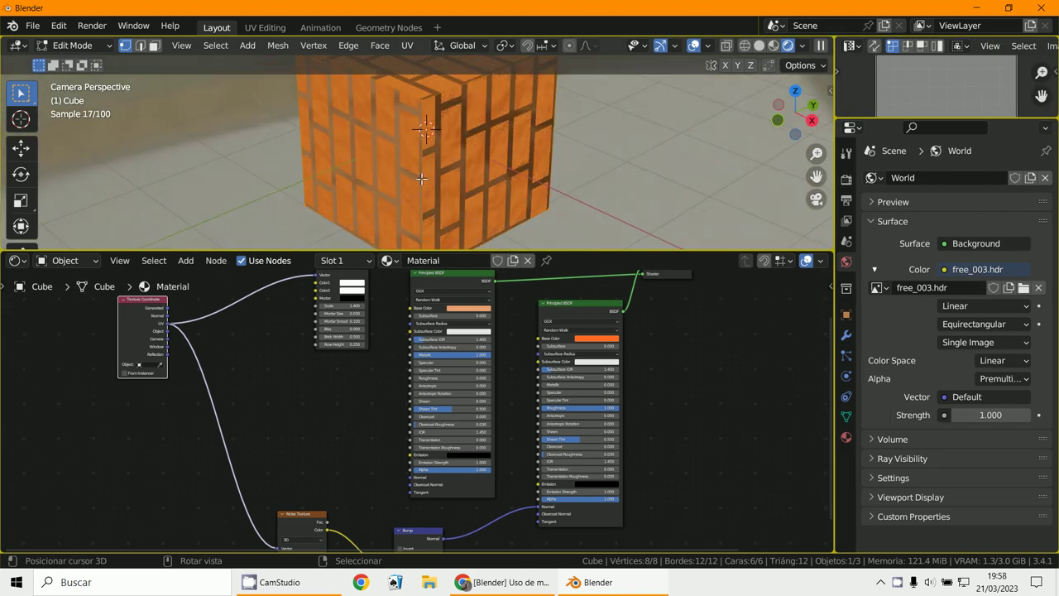
Display the cube in wireframe shading in Edit Mode and deselect all of its geometry.
scroll(421, 178, "down", 3)
left_click(53, 45)
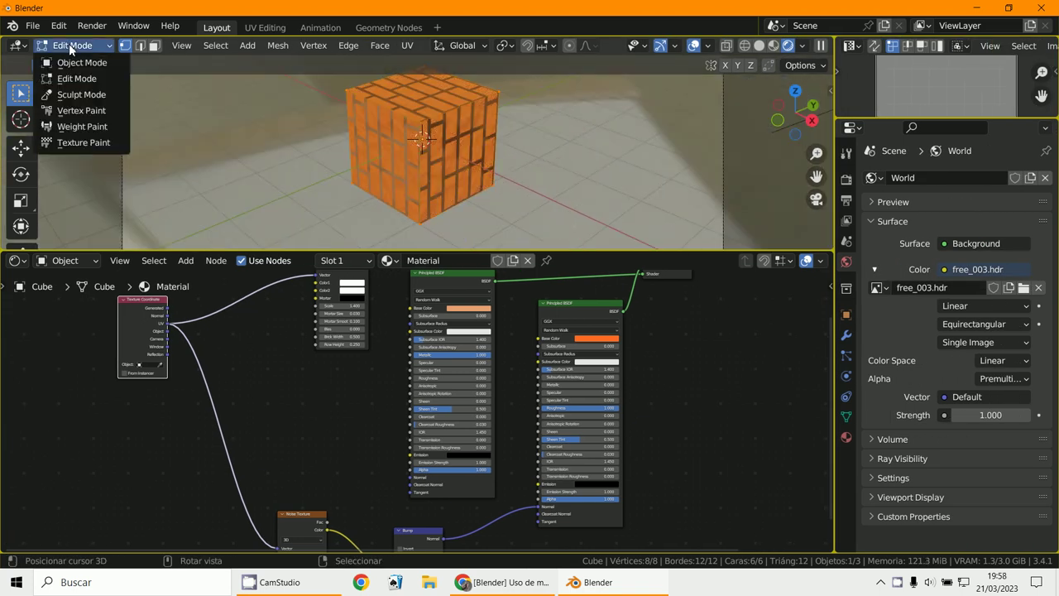
left_click(82, 79)
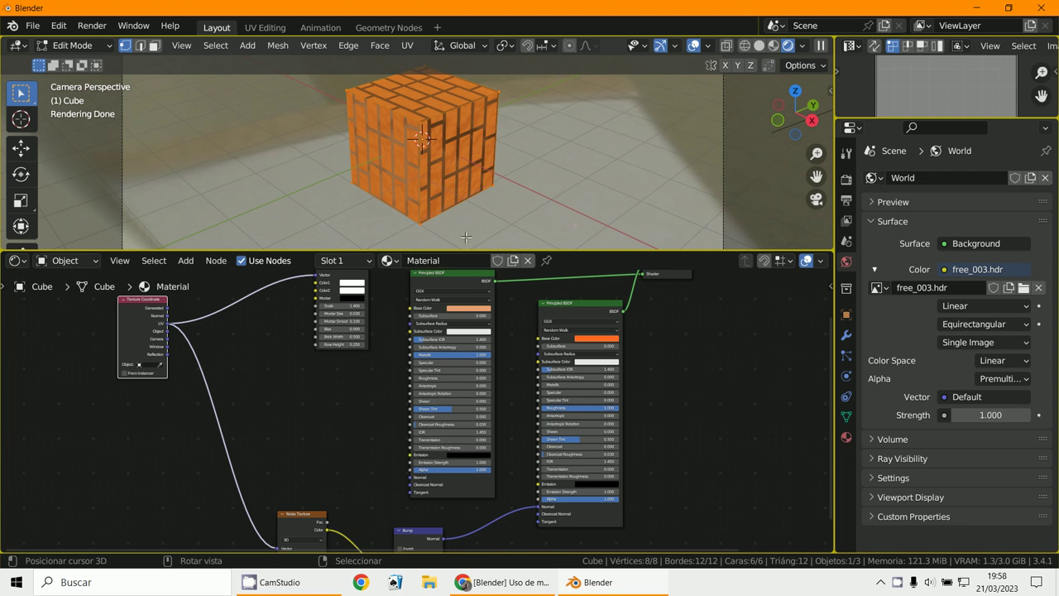
left_click(745, 45)
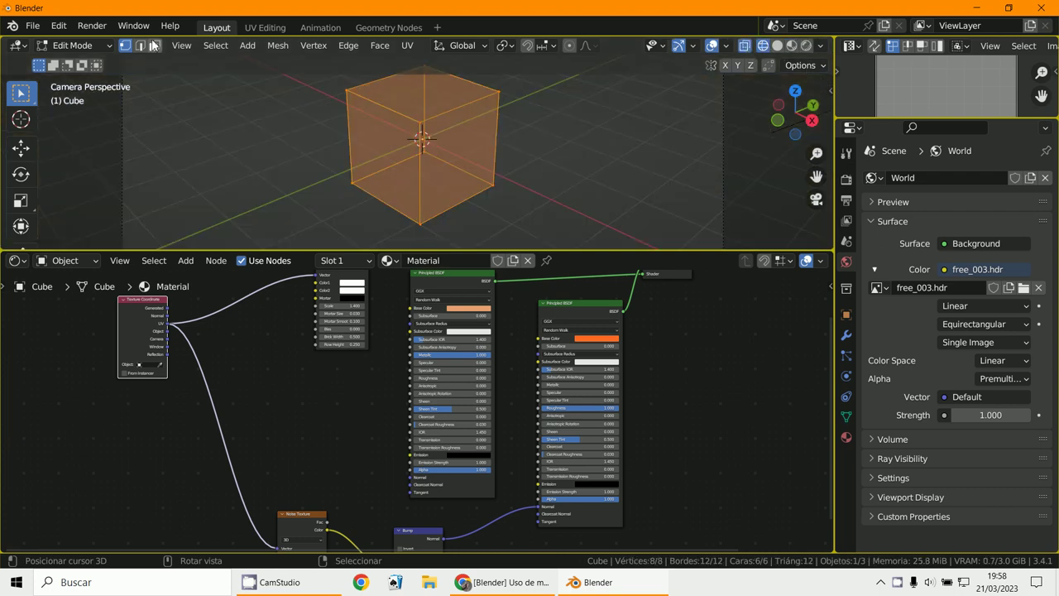
key("alt+a")
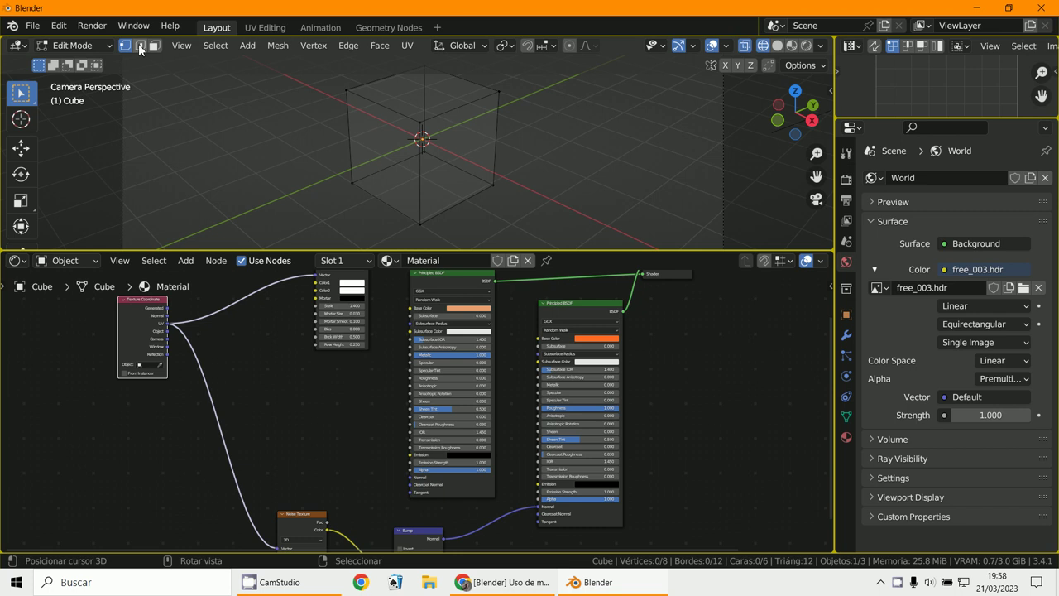
Select eight of the cube's edges in edge select mode and mark them as seams.
left_click(461, 110)
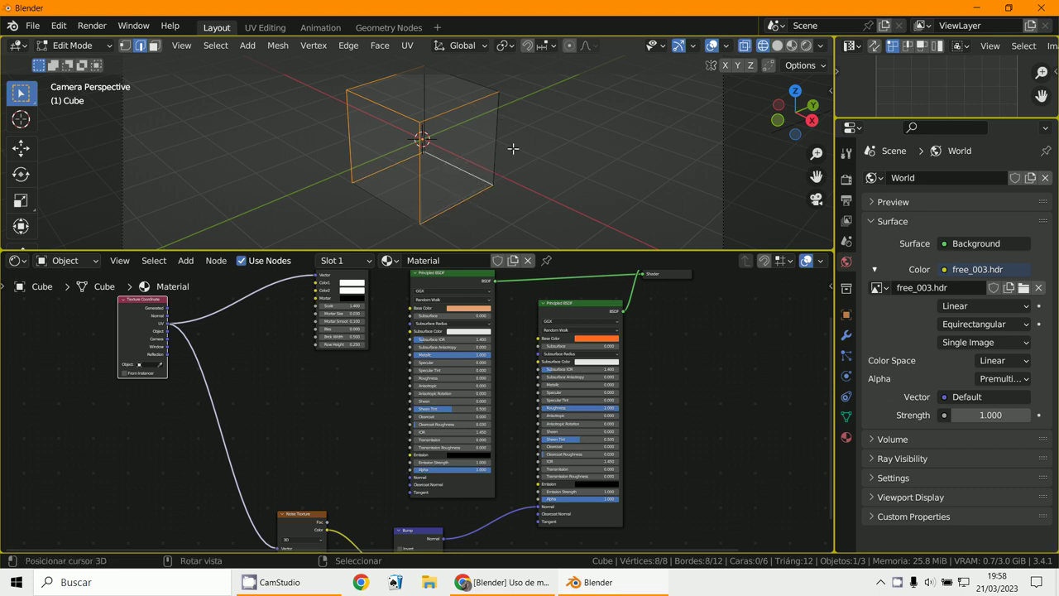
key("ctrl+e")
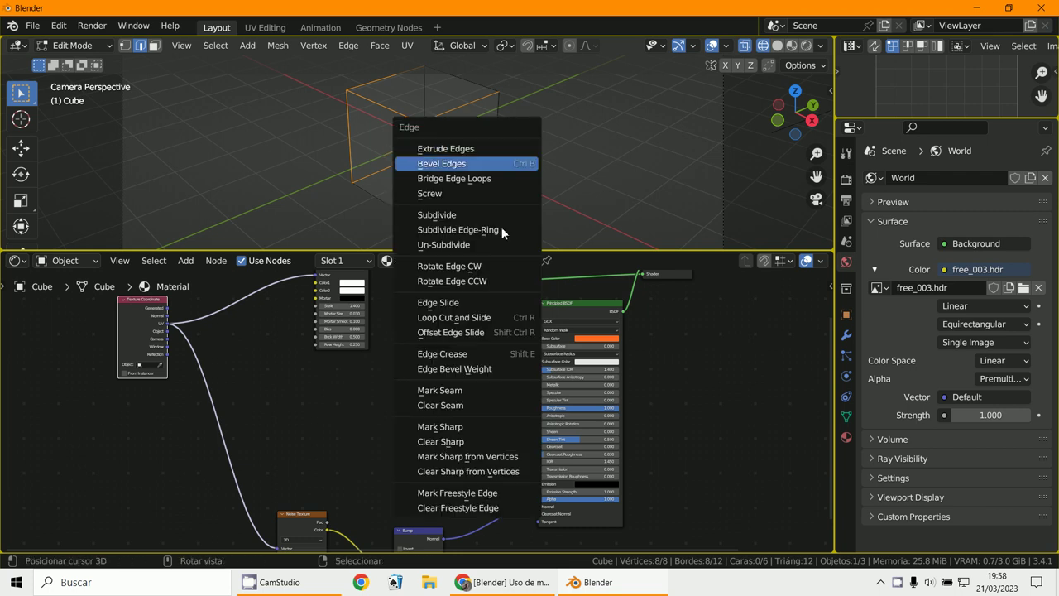
left_click(464, 391)
Select the whole cube, unwrap it along the seams and enlarge the UV editor to show the layout.
key("a")
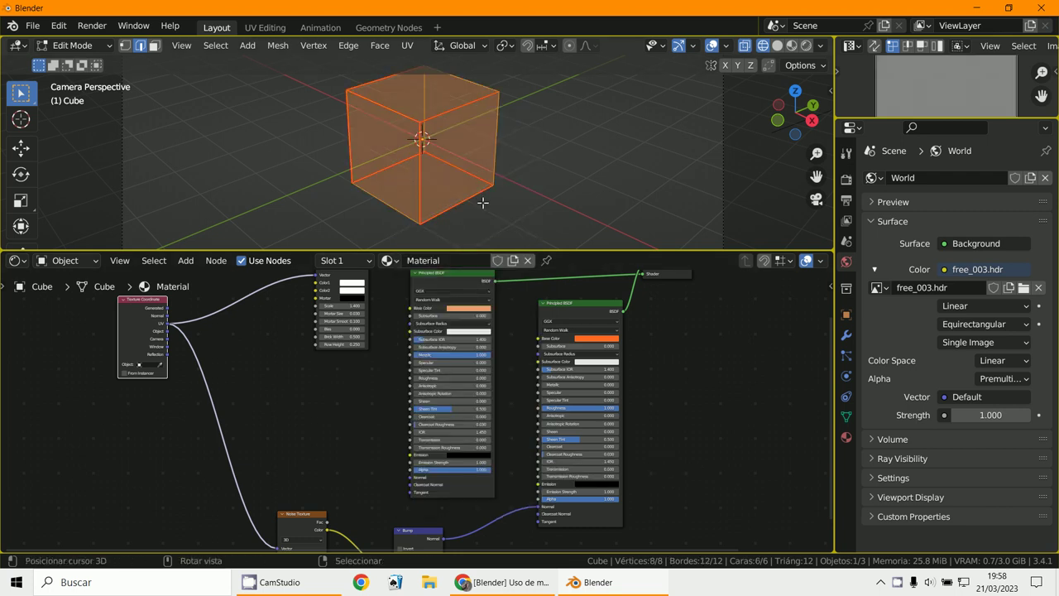
key("u")
left_click(452, 58)
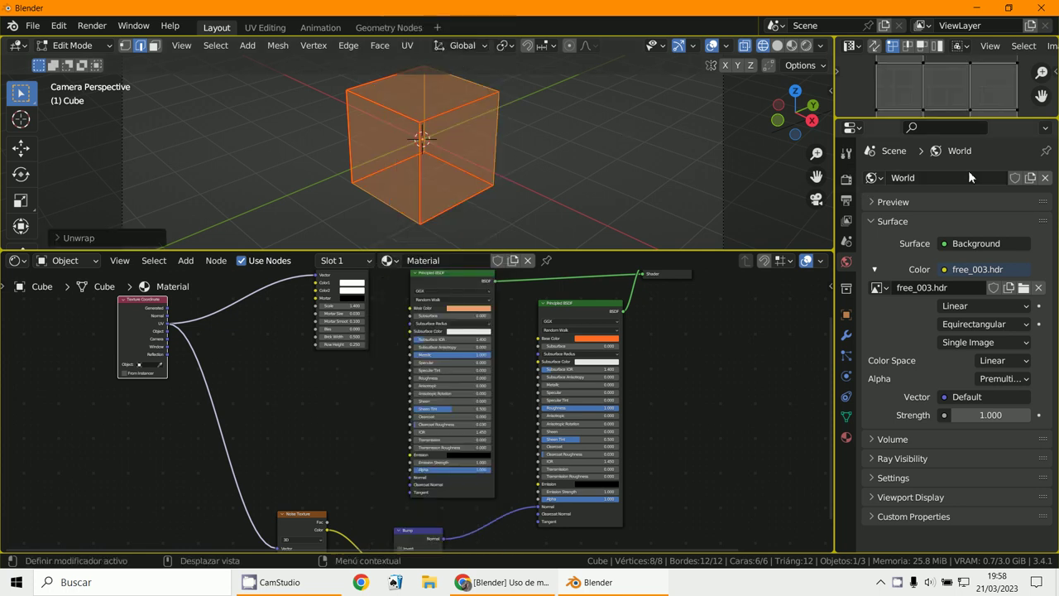
left_click_drag(959, 119, 959, 354)
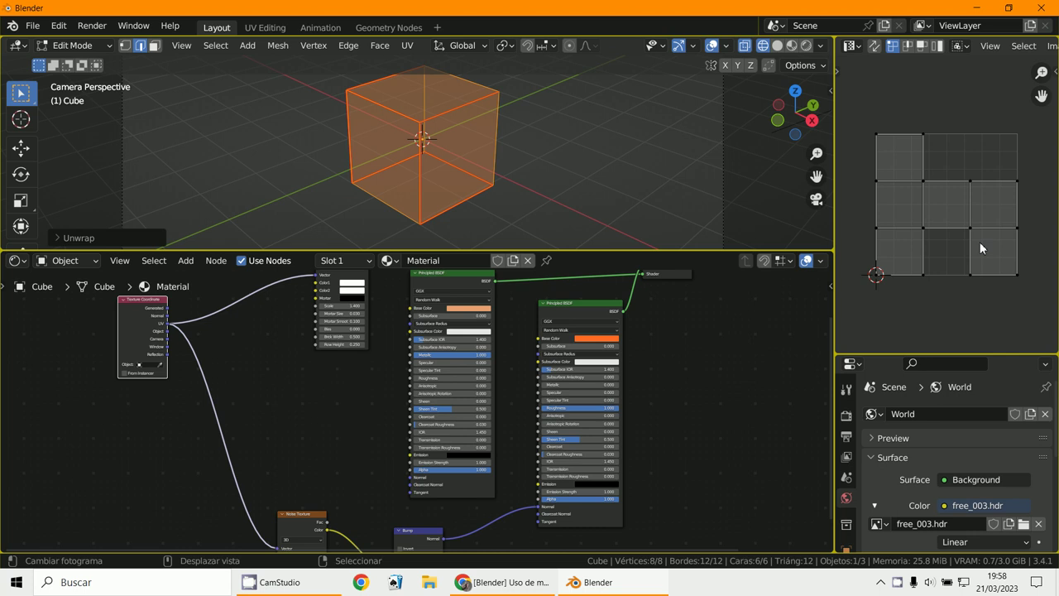
Return the cube to Object Mode and switch the 3D viewport to rendered shading.
left_click(82, 50)
left_click(82, 63)
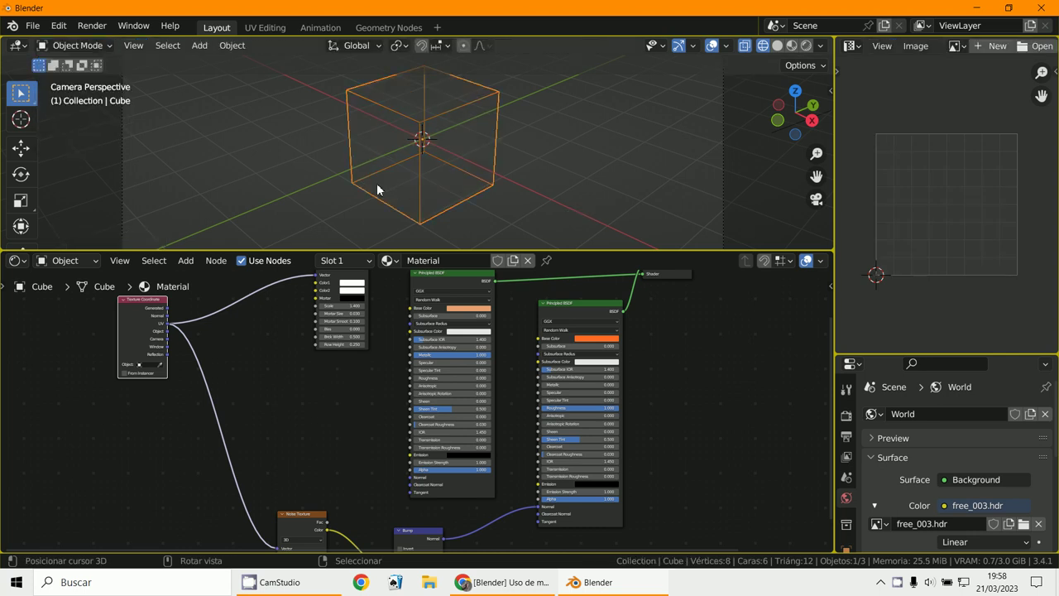
left_click(802, 46)
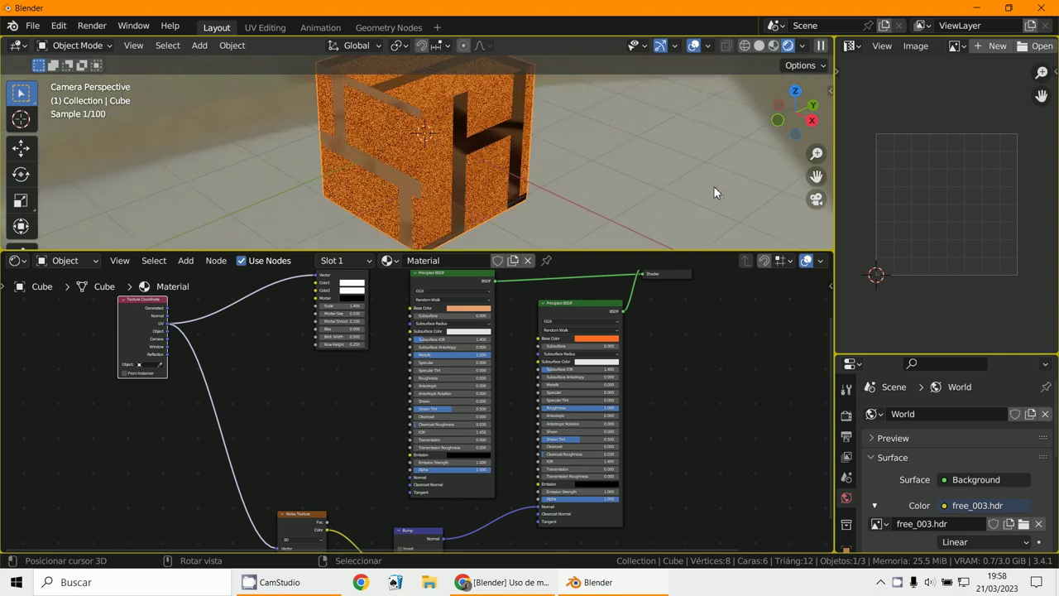
scroll(713, 185, "up", 2)
left_click(550, 203)
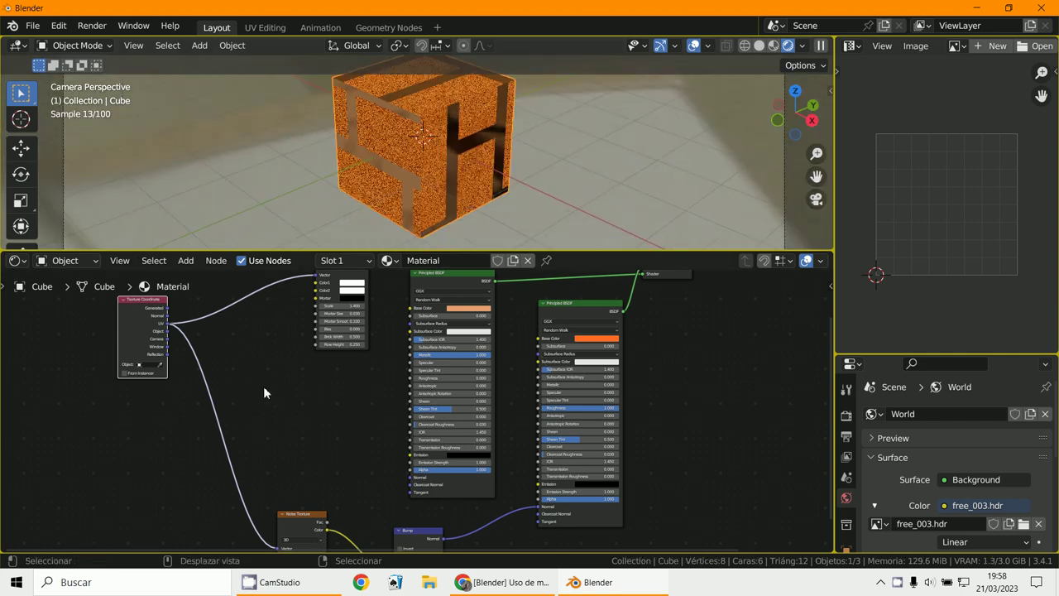
Add a Mapping node and insert it on the link between the Texture Coordinate UV output and the Brick Texture's Vector input.
scroll(263, 387, "down", 2)
middle_click_drag(530, 354, 636, 394)
scroll(269, 422, "down", 4)
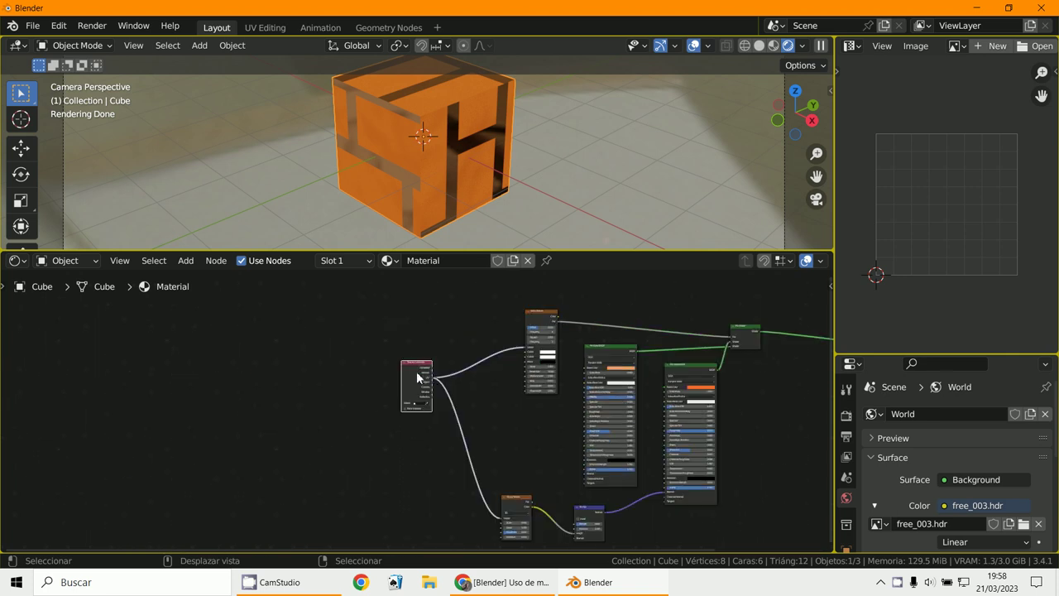
scroll(602, 391, "up", 4)
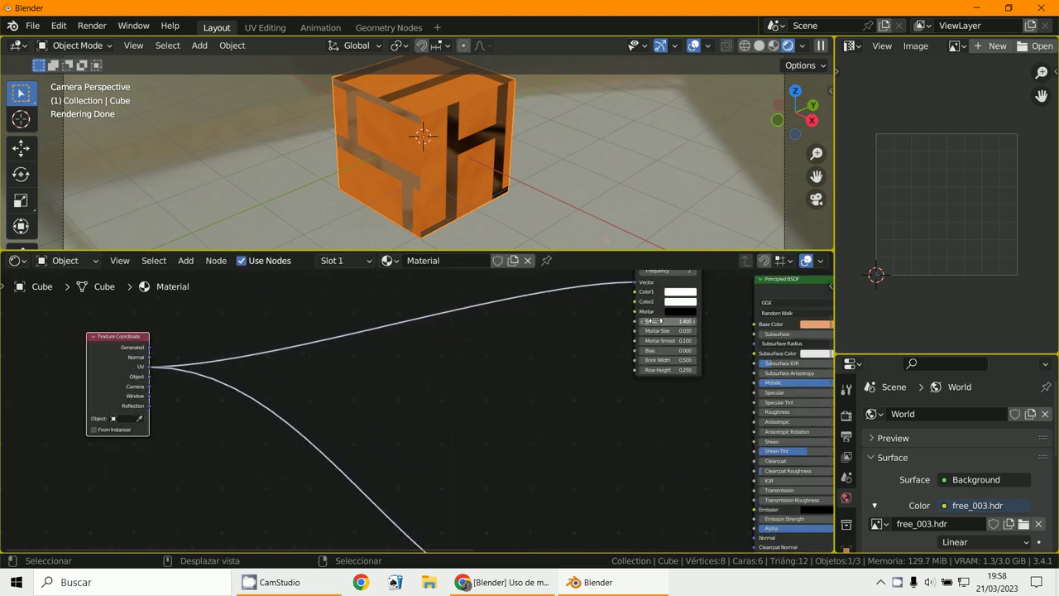
left_click(182, 262)
mouse_move(222, 332)
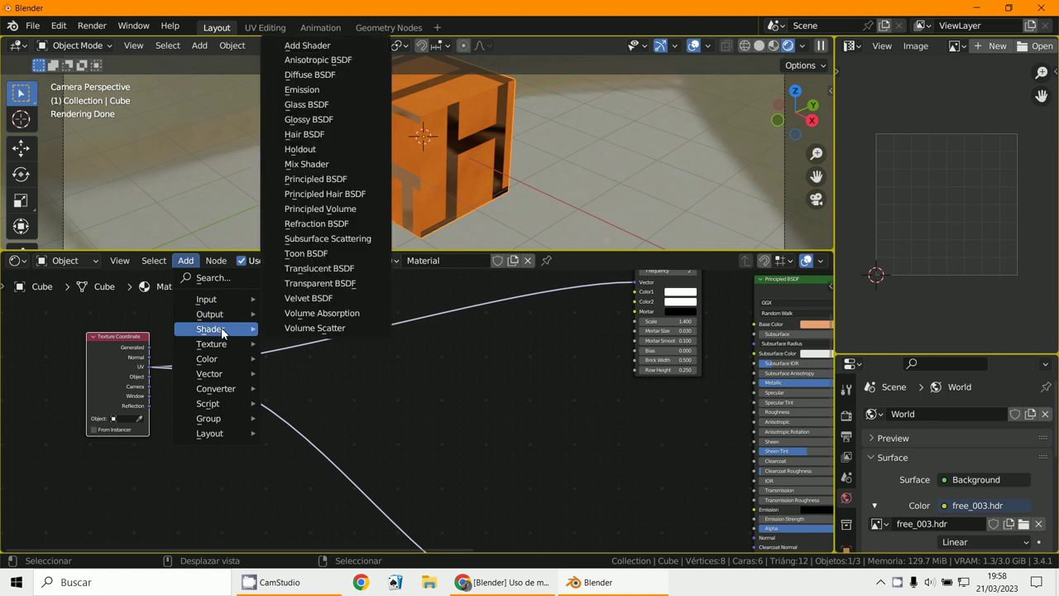
mouse_move(230, 373)
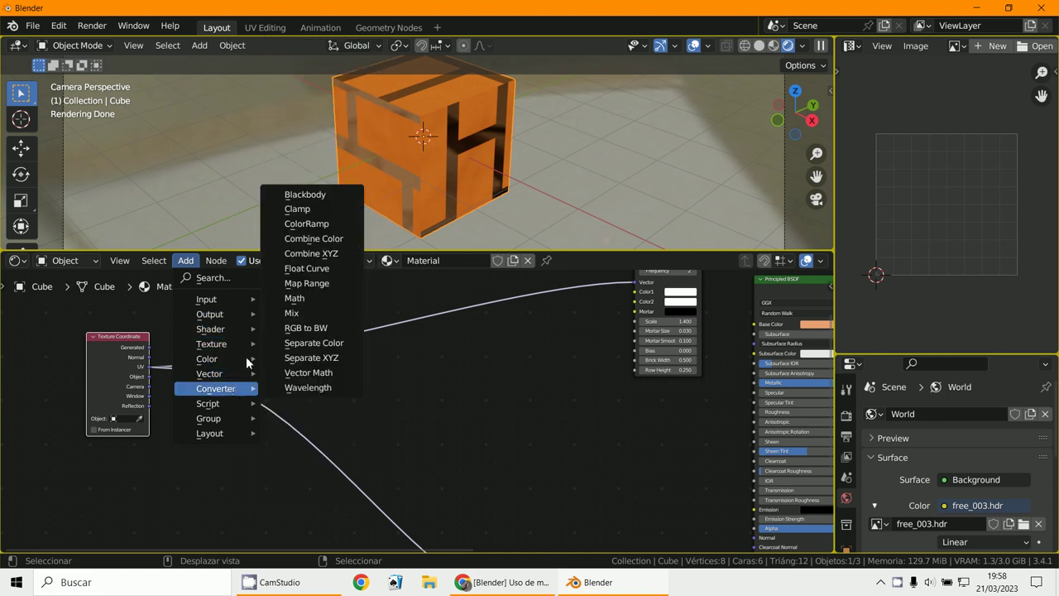
left_click(301, 402)
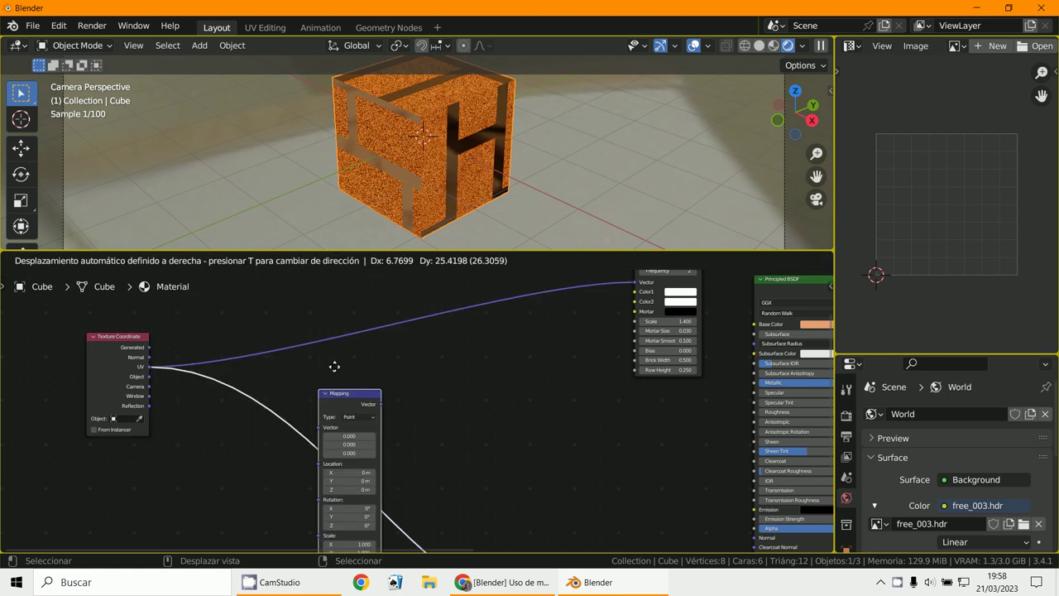
left_click(484, 392)
Set the Mapping node's Scale to 5 on X, Y and Z and check the bricks up close.
left_click_drag(484, 392, 480, 419)
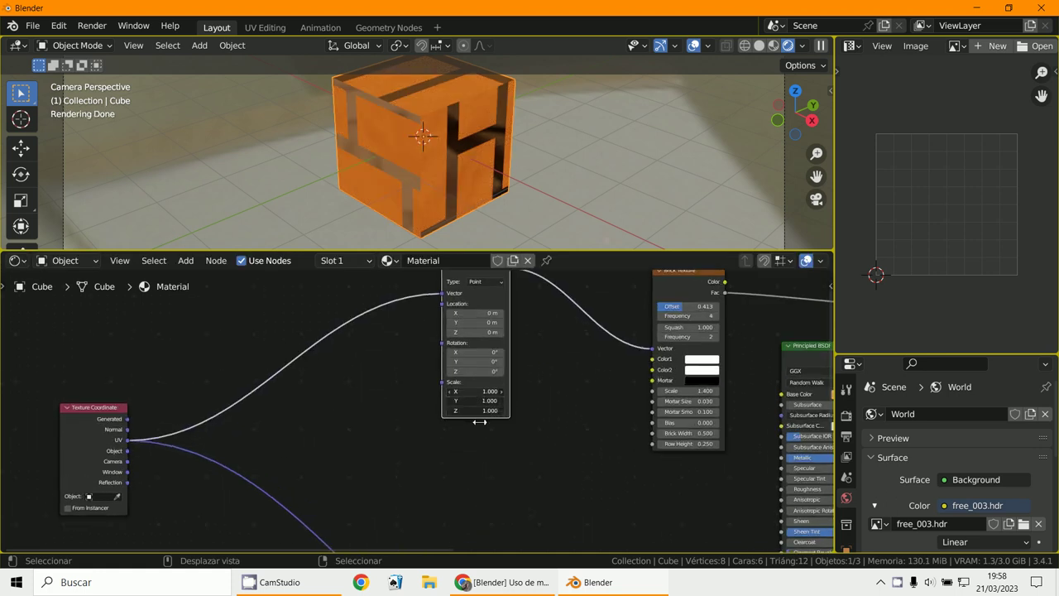
key("Return")
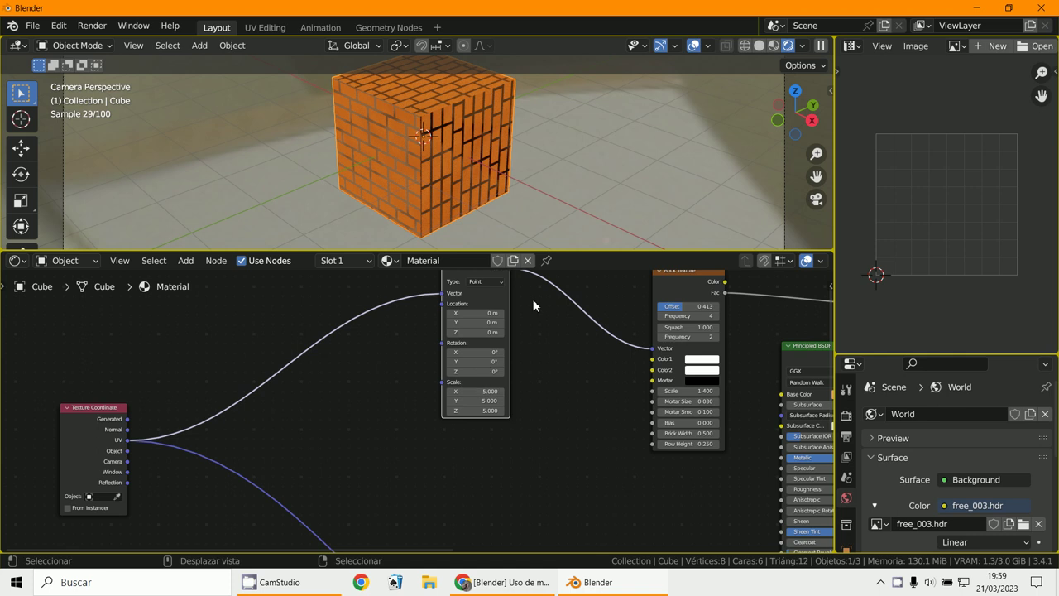
scroll(569, 163, "up", 4)
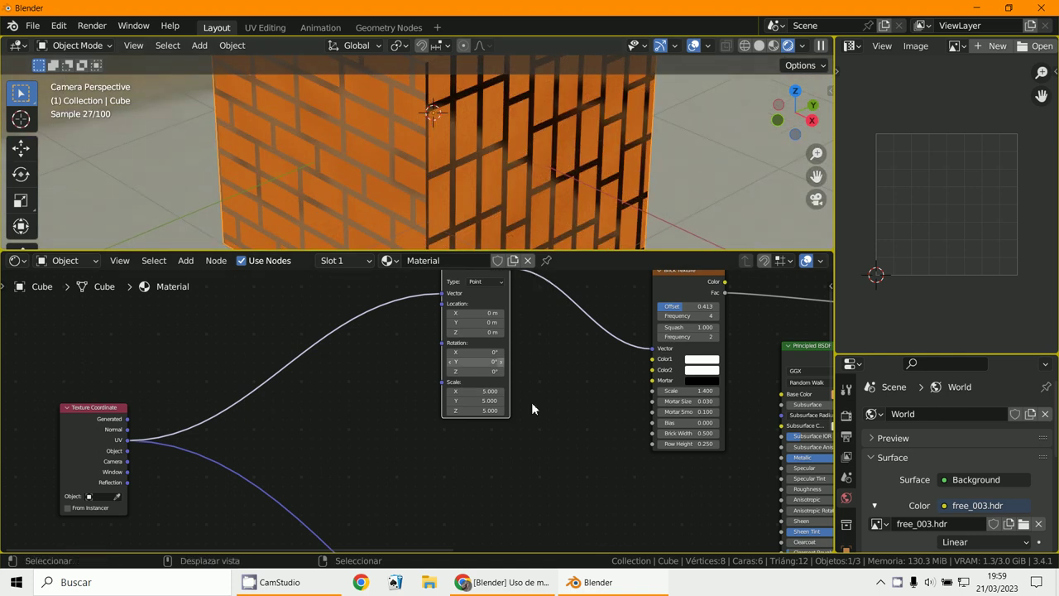
Set the Brick Texture's offset Frequency to 5 and its squash Frequency to 3, and check the pattern on the cube.
scroll(532, 406, "down", 4)
middle_click_drag(531, 406, 246, 461)
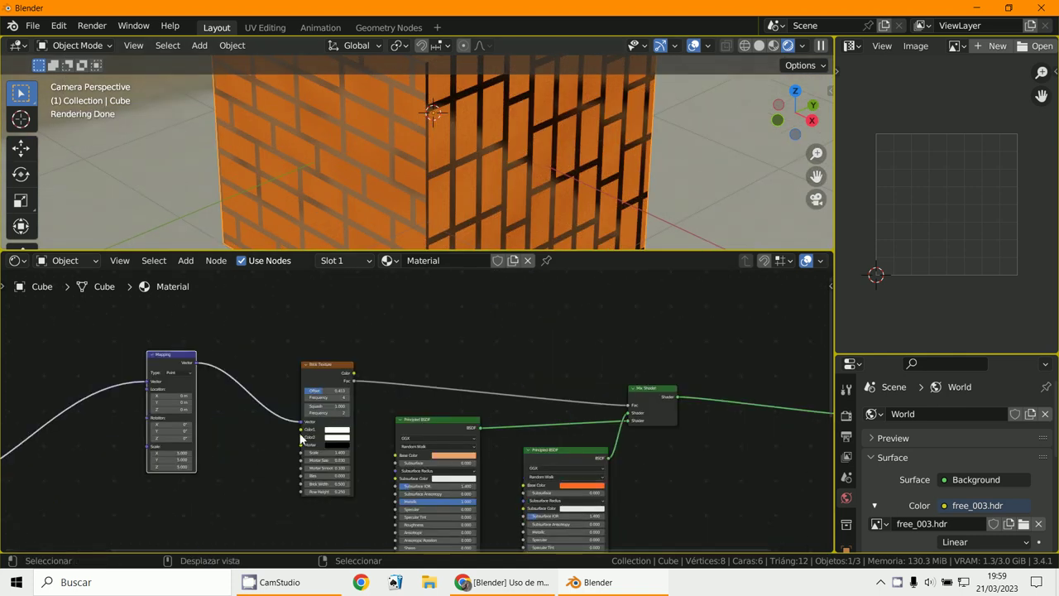
left_click(347, 397)
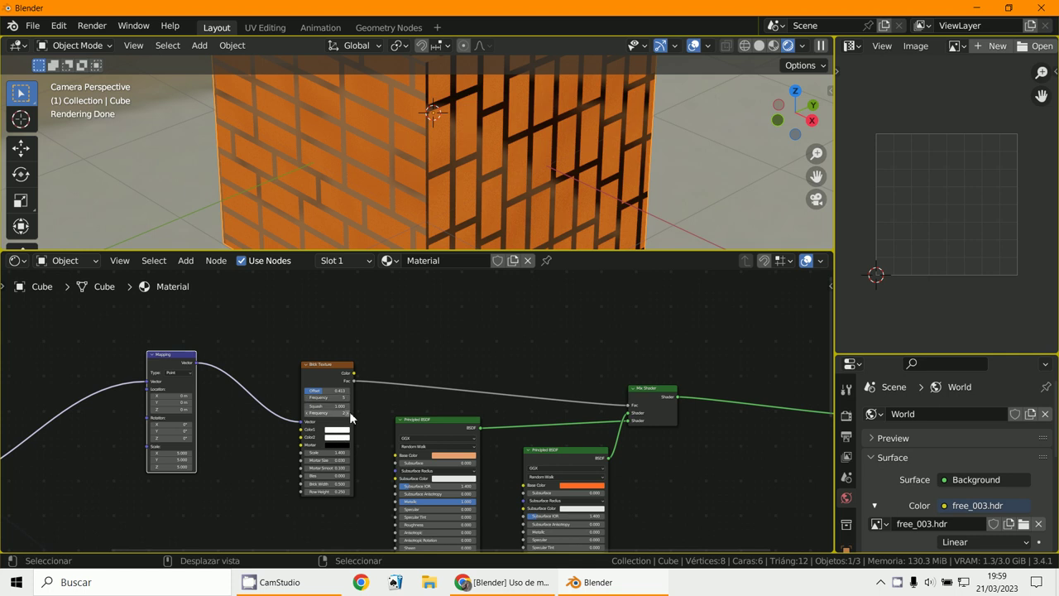
scroll(489, 215, "down", 5)
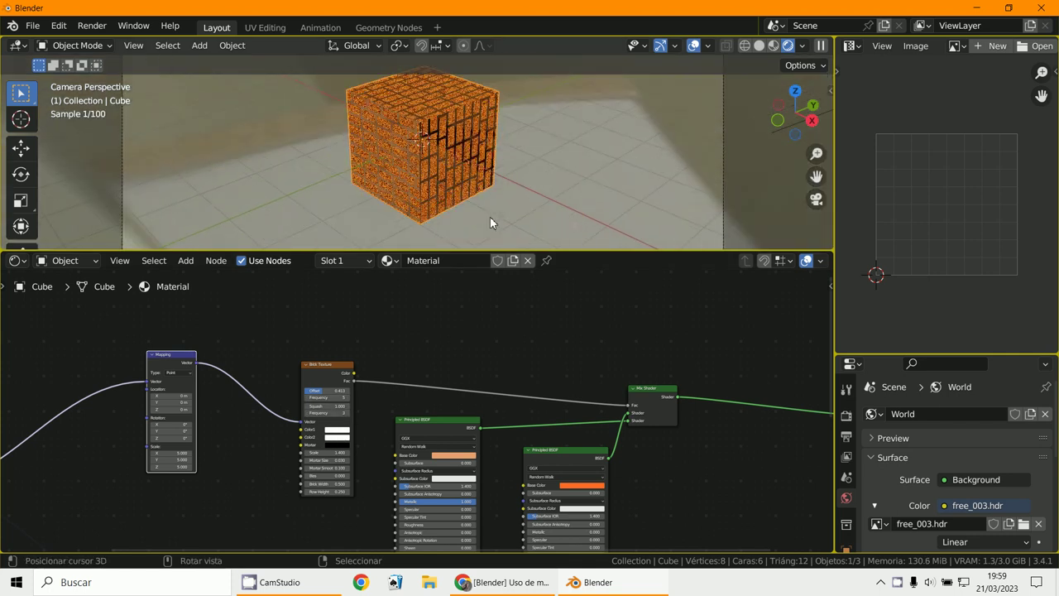
scroll(484, 478, "down", 3)
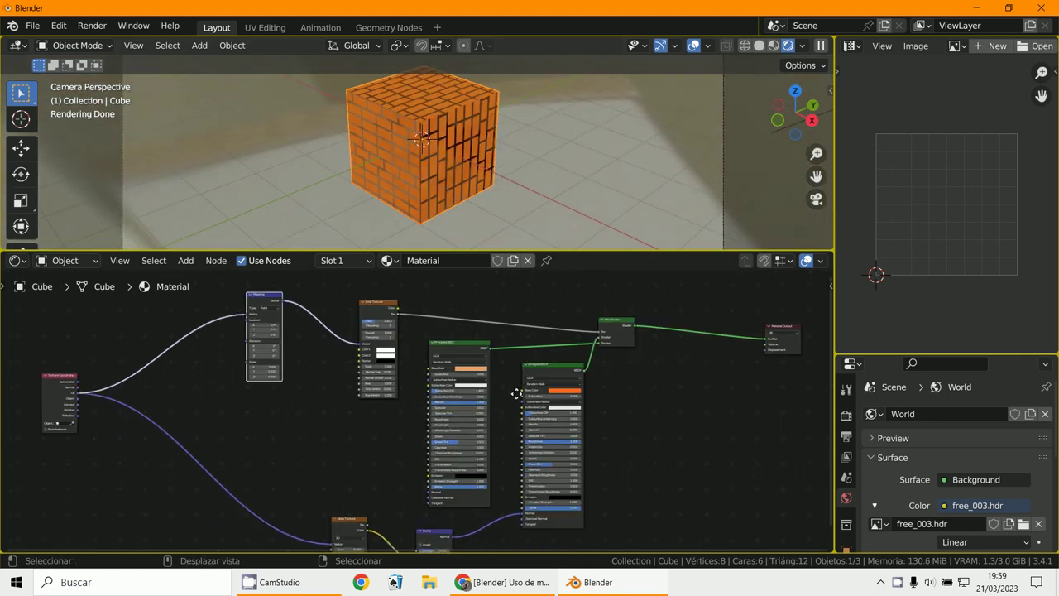
scroll(514, 394, "up", 12)
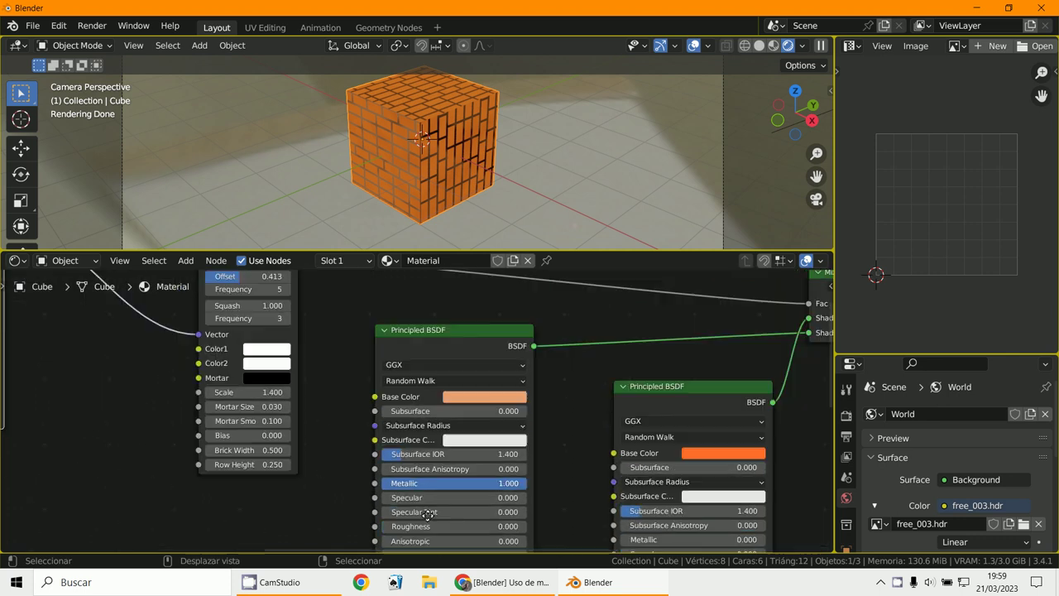